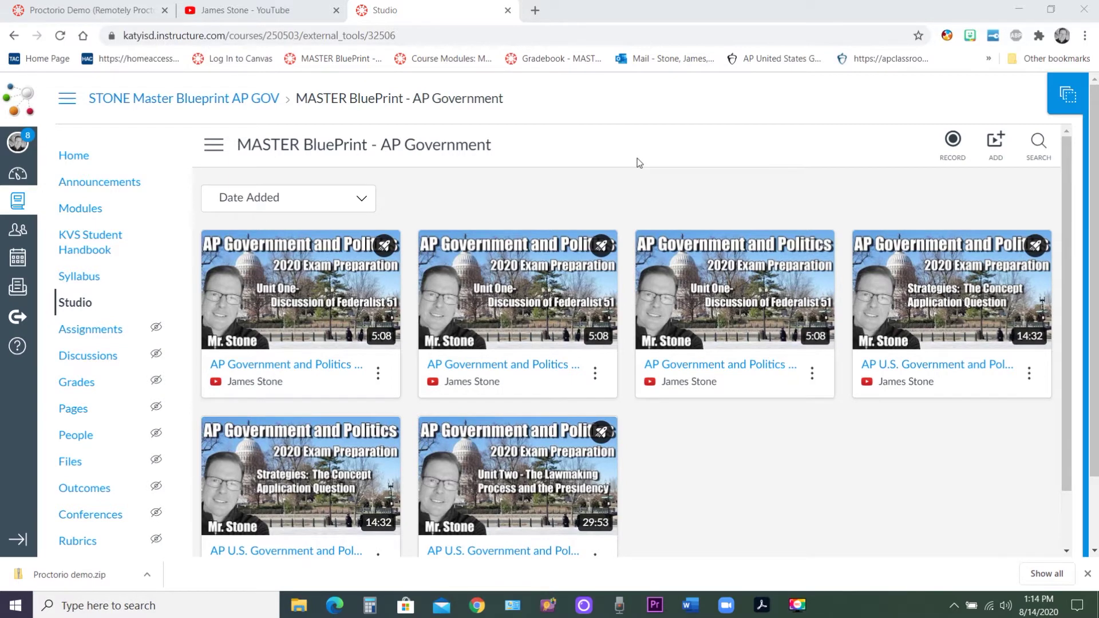
Open the form for adding media to the library, and copy the URL of the Proctorio Tutorial video from YouTube.
{"action": "left_click", "coordinate": [996, 146]}
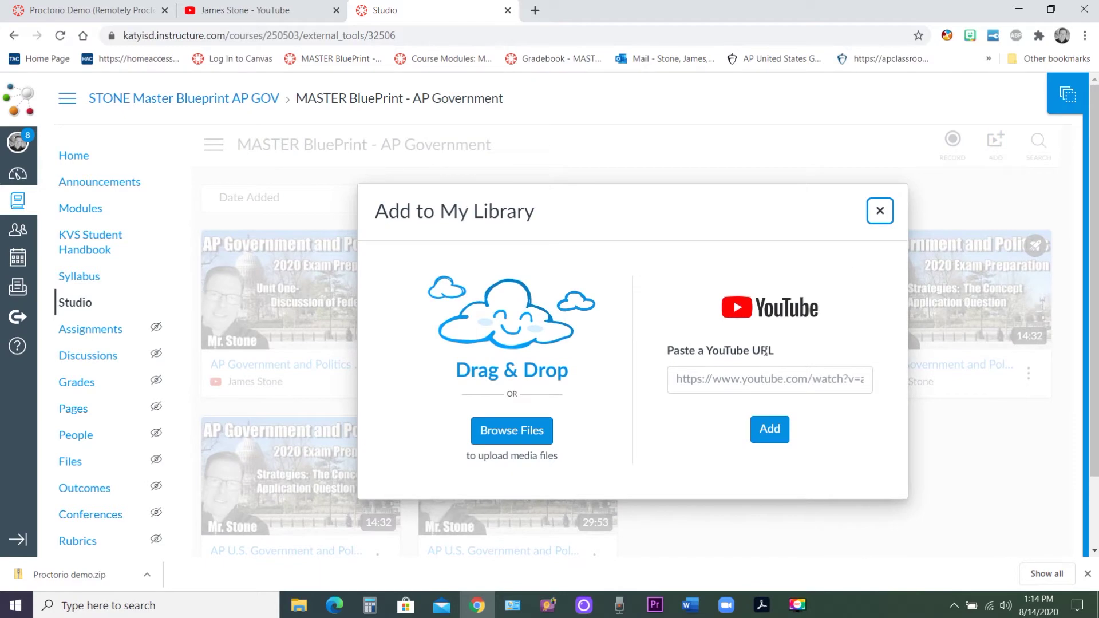
{"action": "left_click", "coordinate": [260, 9]}
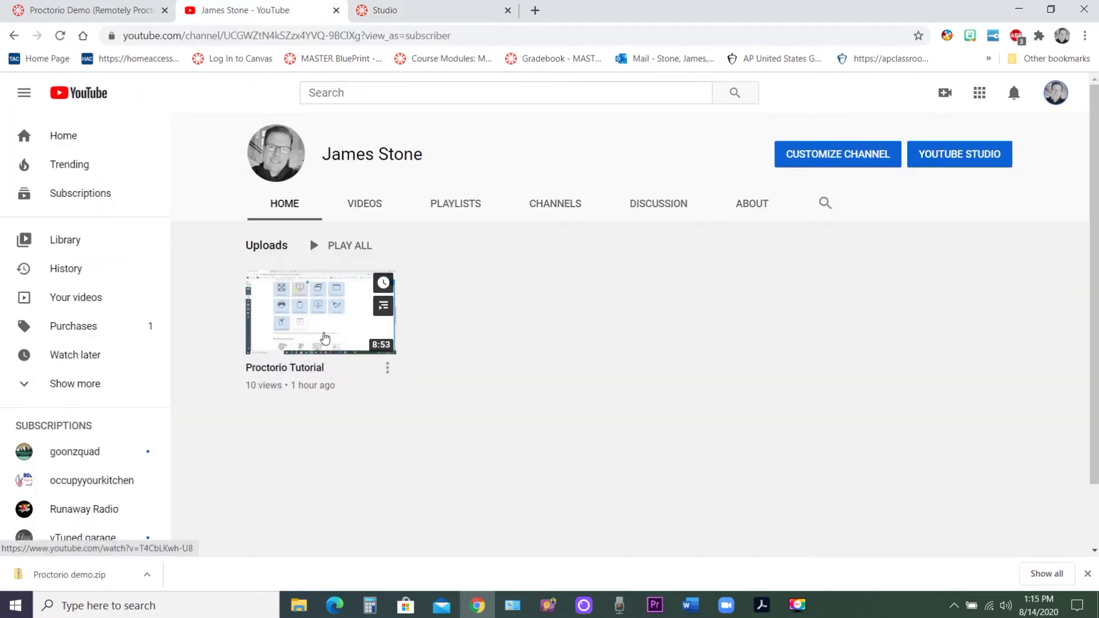
{"action": "left_click", "coordinate": [323, 328]}
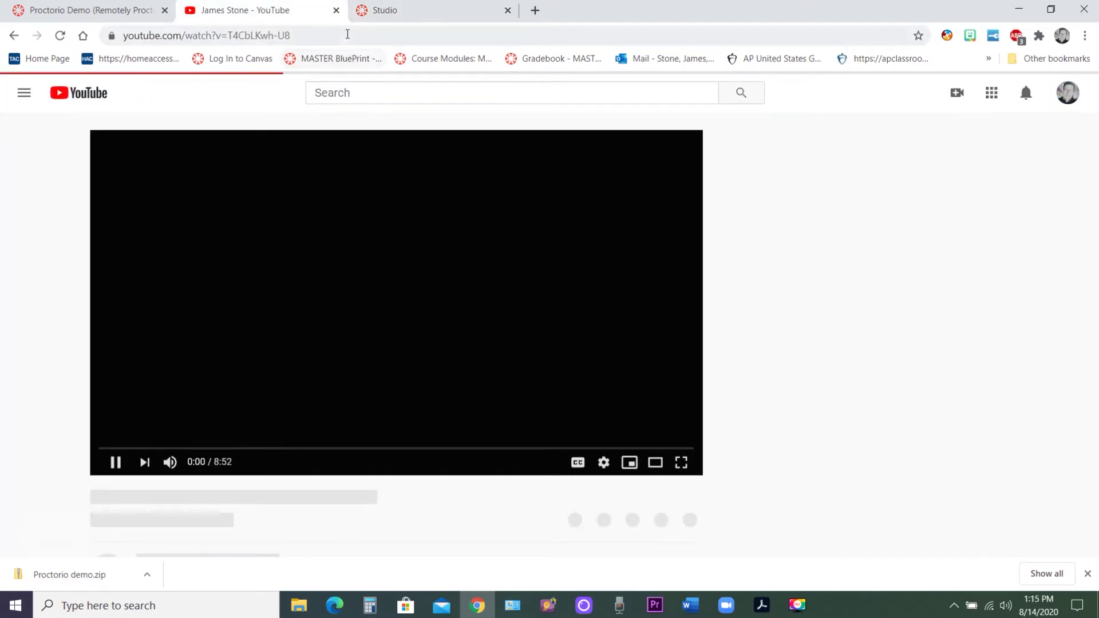
{"action": "left_click", "coordinate": [348, 35]}
{"action": "key", "text": "ctrl+c"}
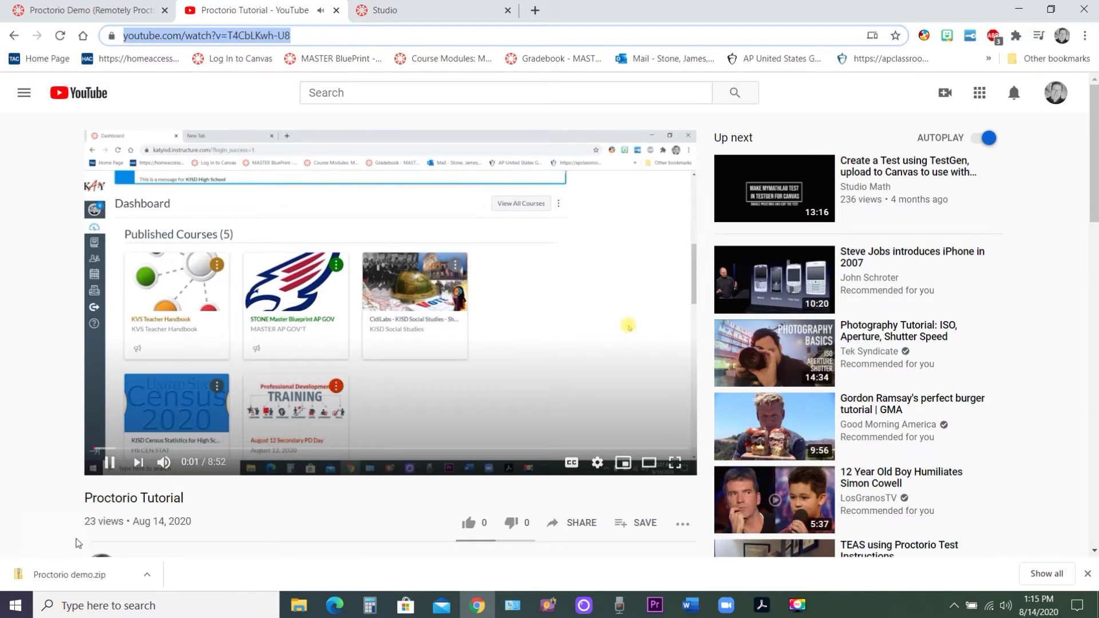
{"action": "left_click", "coordinate": [110, 462]}
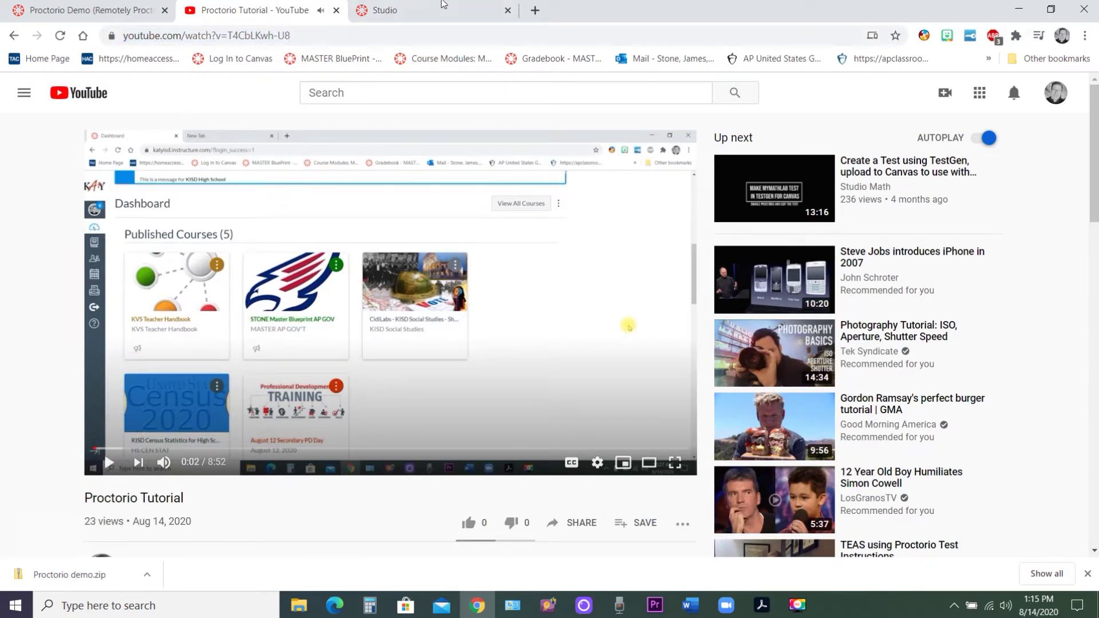
Return to Canvas Studio and add the Proctorio Tutorial video using the copied YouTube URL.
{"action": "left_click", "coordinate": [437, 13]}
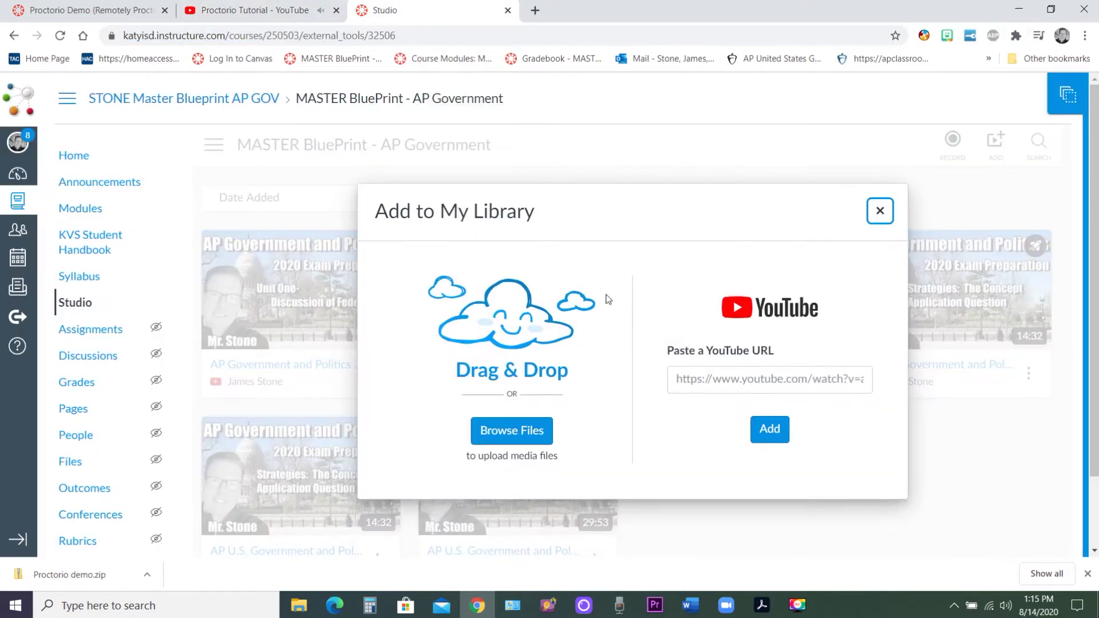
{"action": "left_click", "coordinate": [730, 369]}
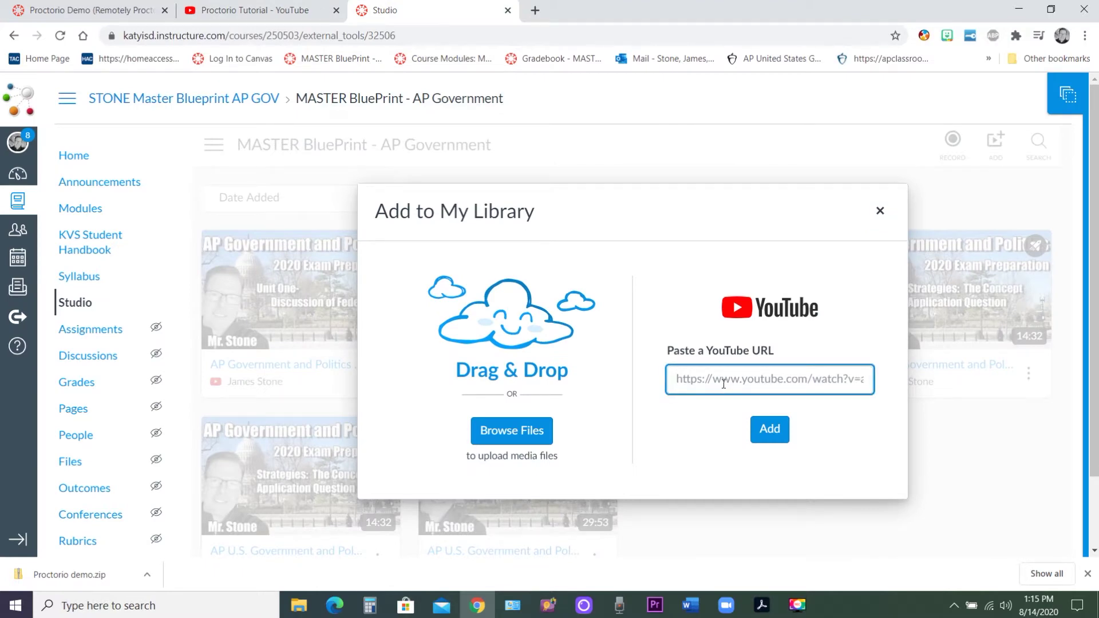
{"action": "key", "text": "ctrl+v"}
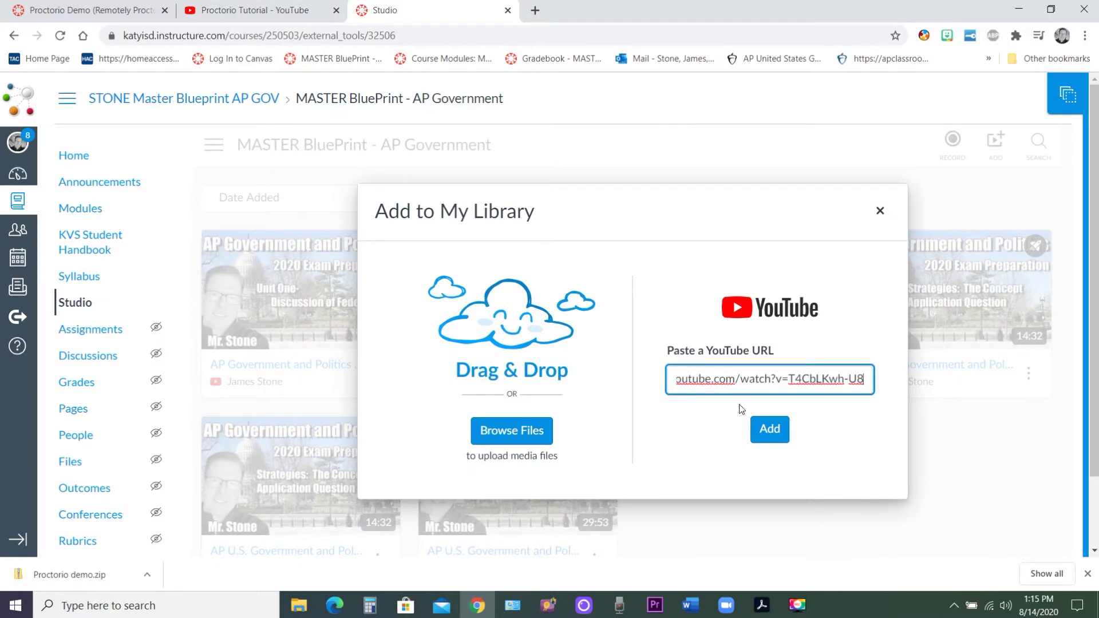
{"action": "left_click", "coordinate": [770, 433]}
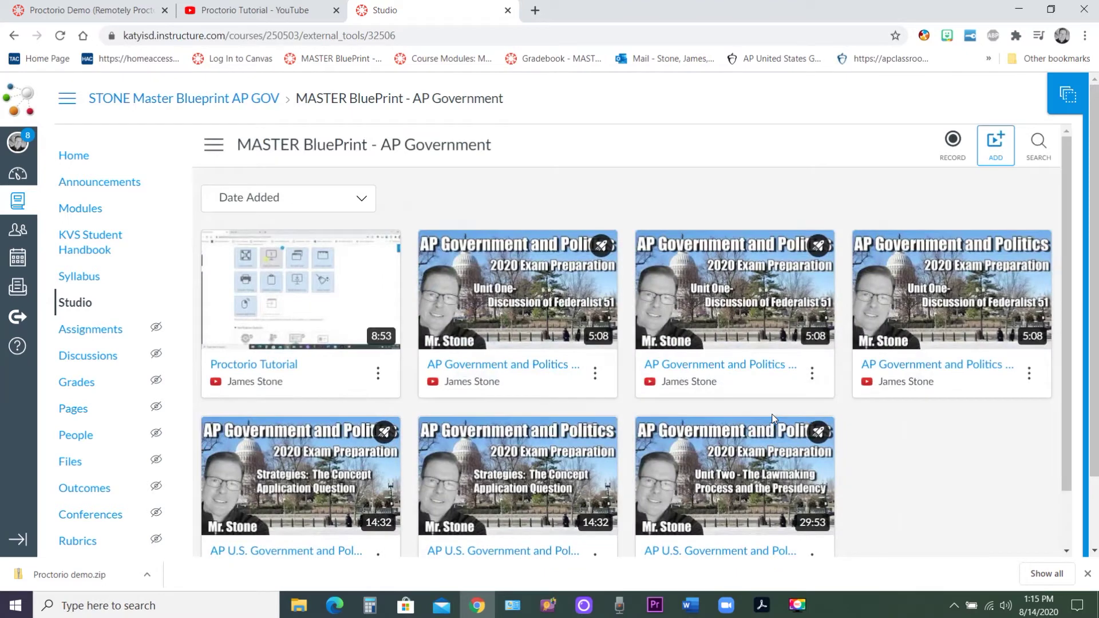
Go to My Library and start creating a quiz from the Proctorio Tutorial video.
{"action": "mouse_move", "coordinate": [381, 314]}
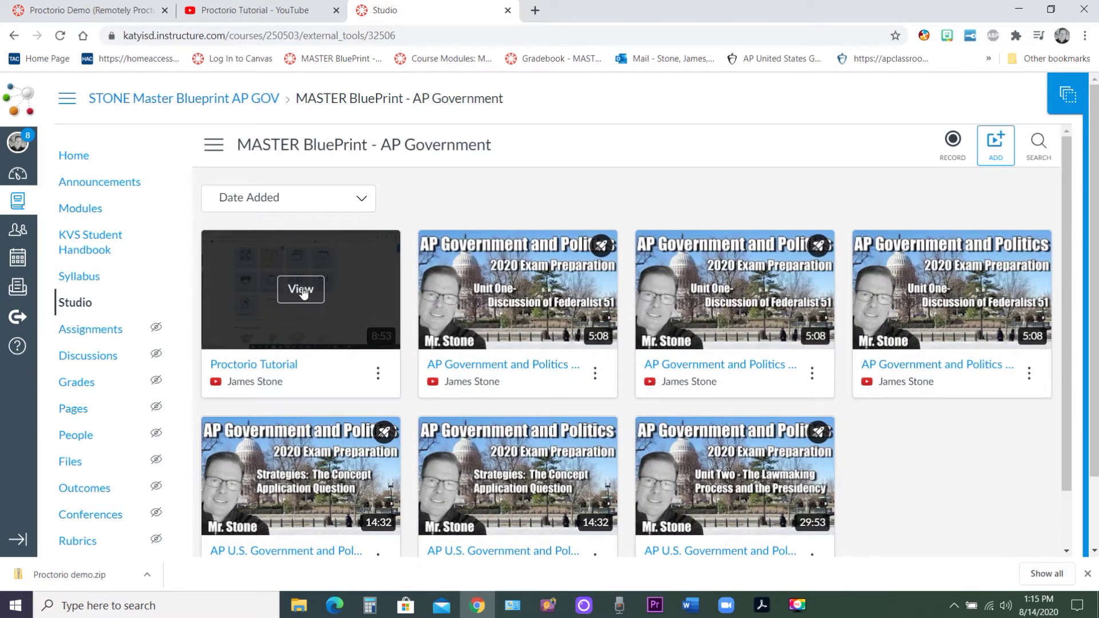
{"action": "mouse_move", "coordinate": [349, 287]}
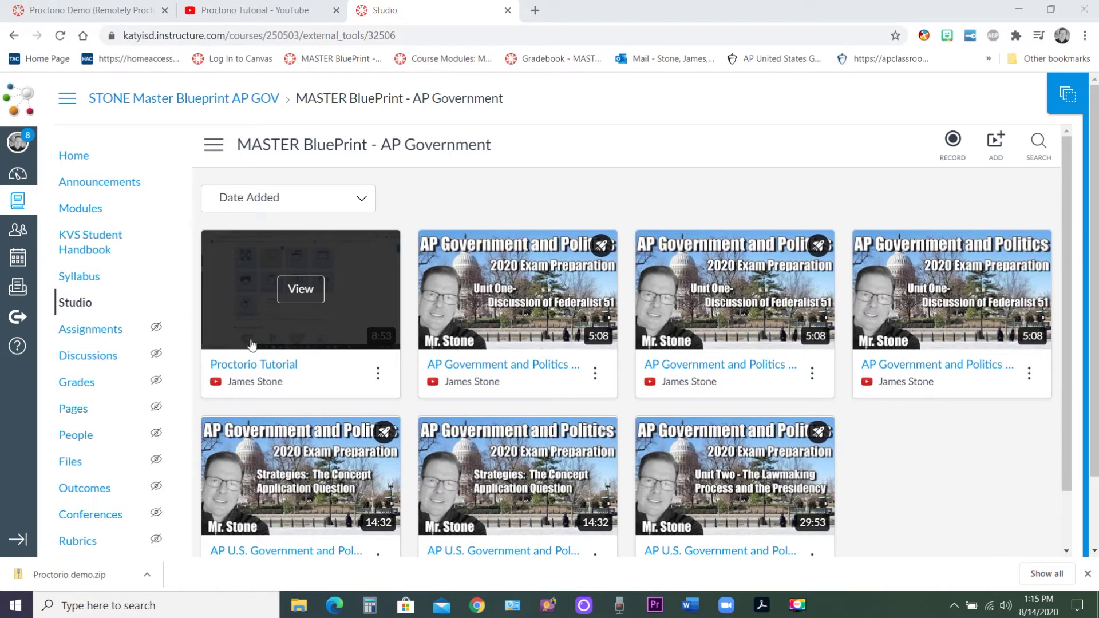
{"action": "left_click", "coordinate": [220, 153]}
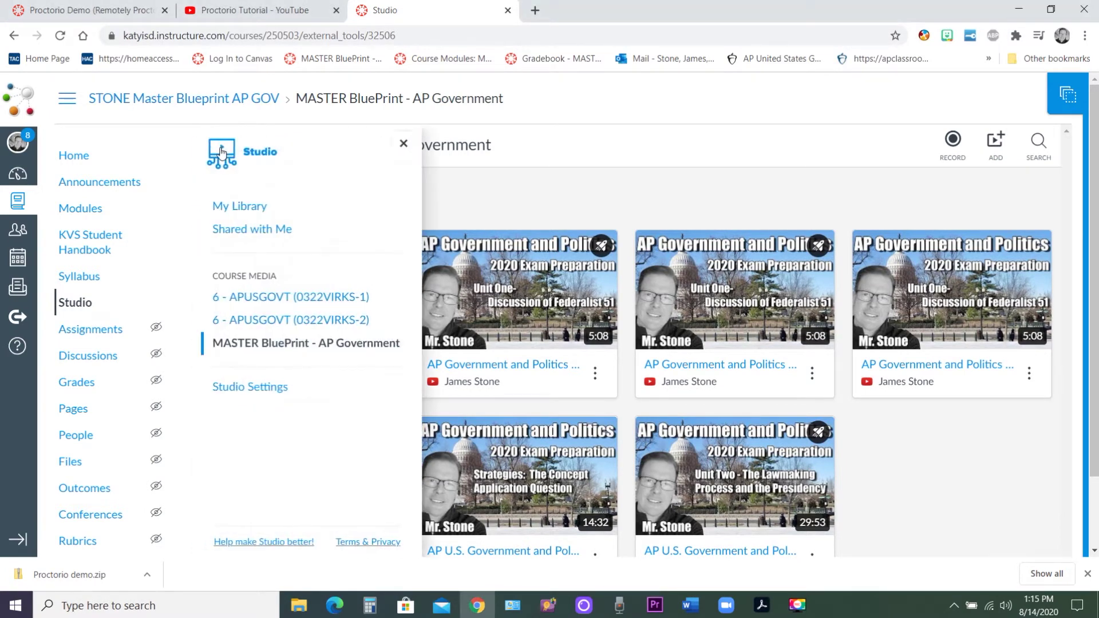
{"action": "left_click", "coordinate": [247, 207]}
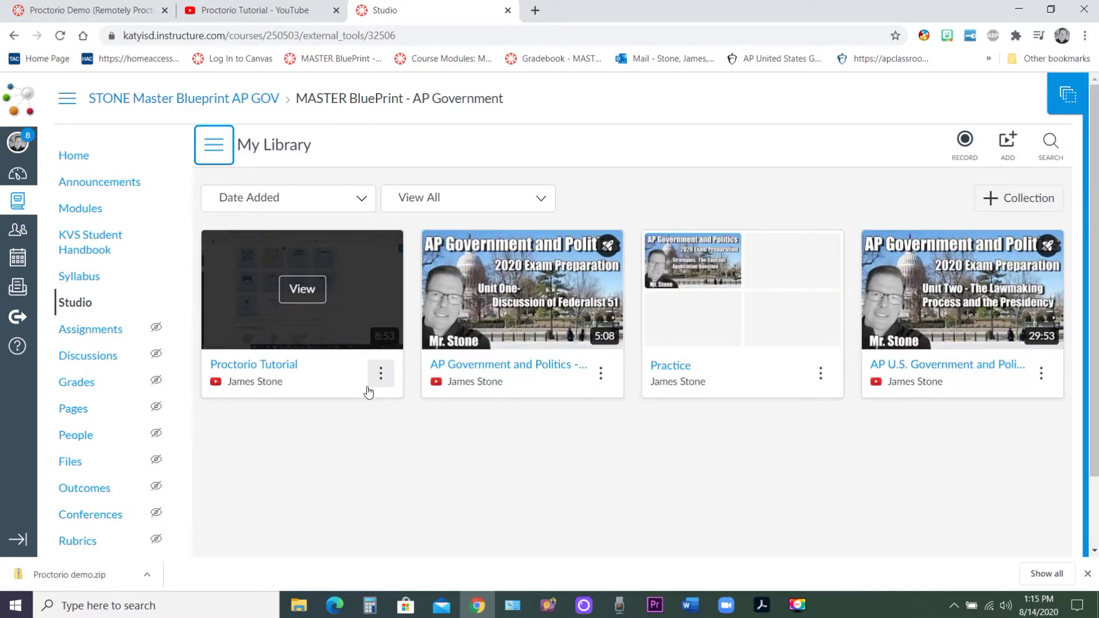
{"action": "left_click", "coordinate": [382, 375]}
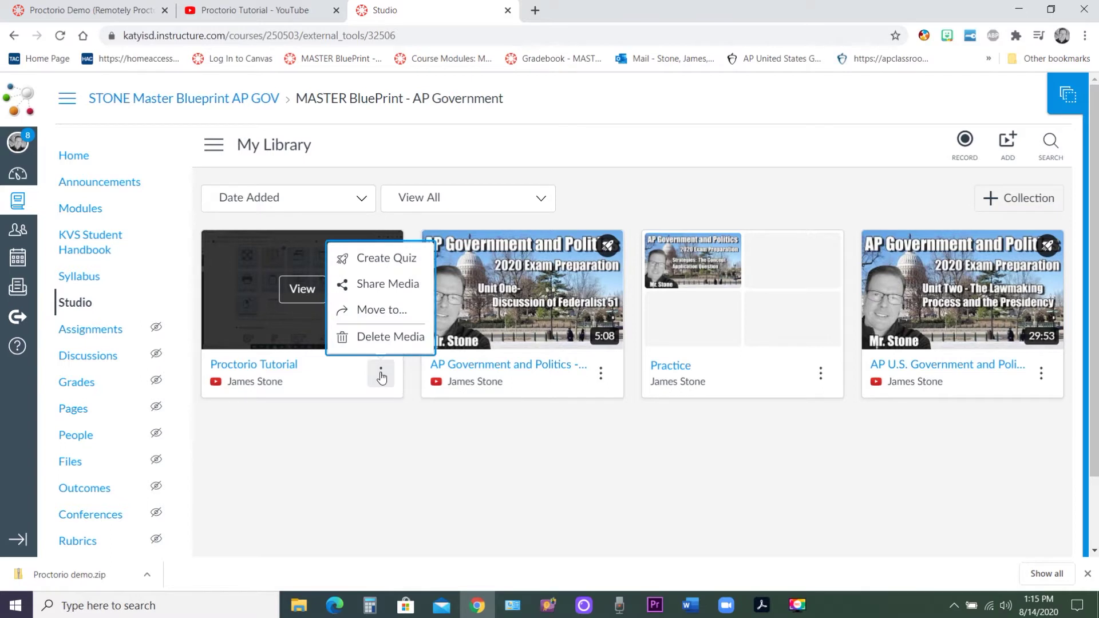
{"action": "left_click", "coordinate": [377, 260]}
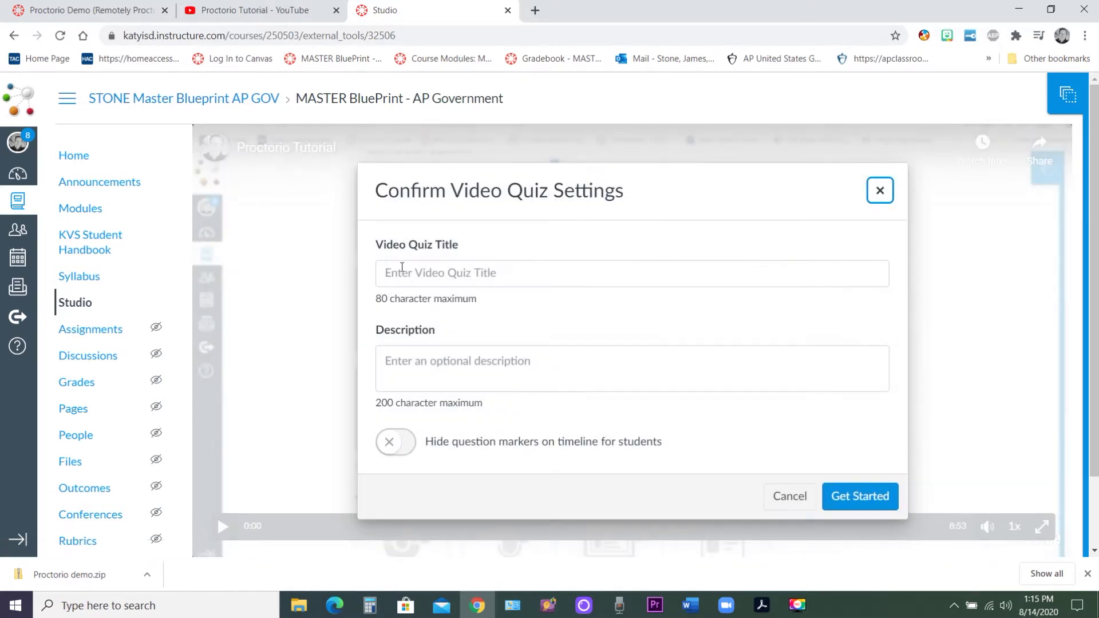
Set up the video quiz with the title "Practice Studio Quiz" and description "sfgdfgdf", keeping question markers shown to students.
{"action": "left_click", "coordinate": [507, 277]}
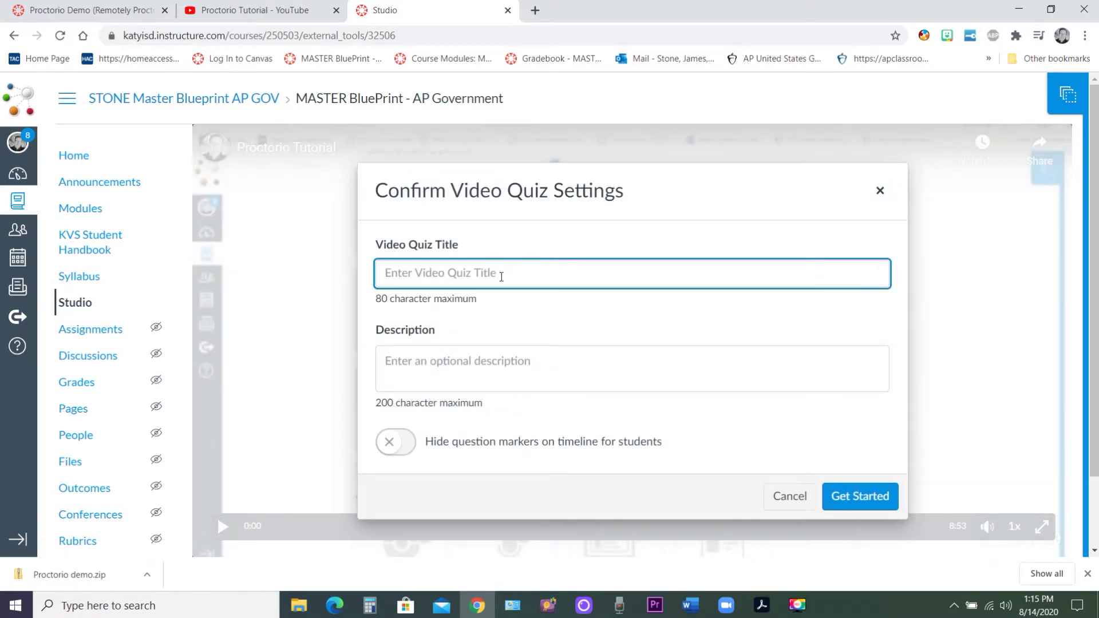
{"action": "type", "text": "Practice"}
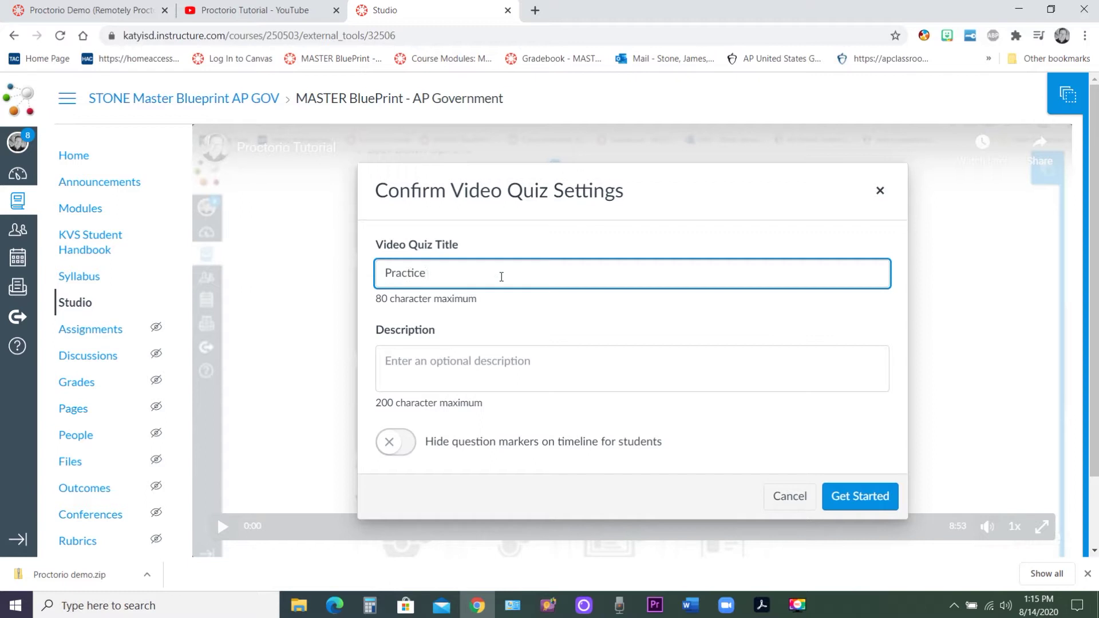
{"action": "type", "text": " Studio Quiz"}
{"action": "left_click", "coordinate": [521, 372]}
{"action": "type", "text": "sfgdfgdf"}
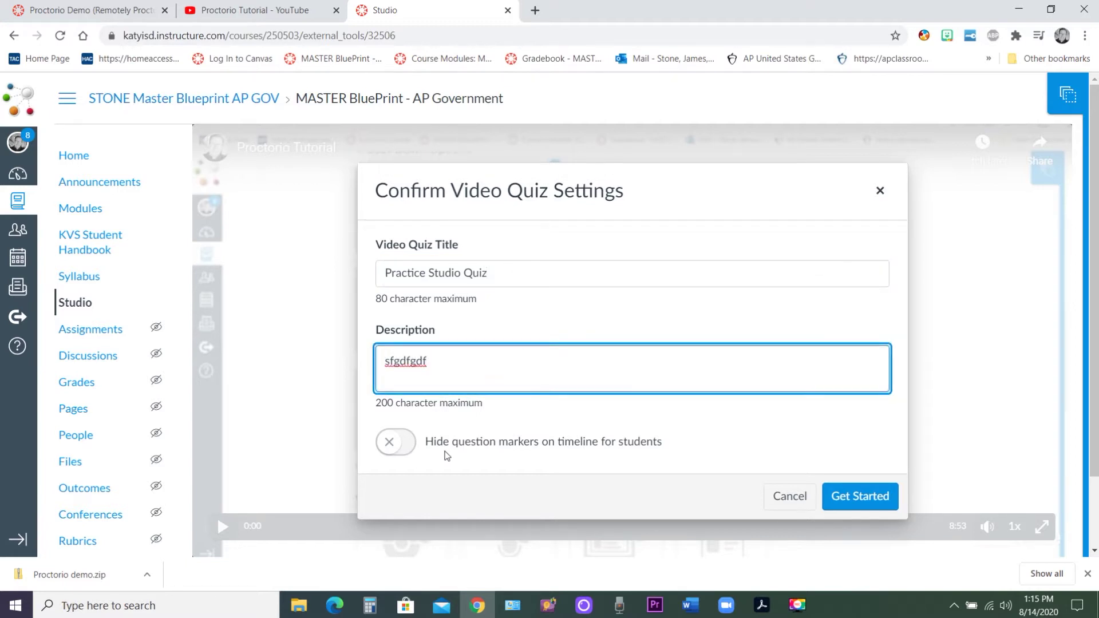
{"action": "left_click", "coordinate": [399, 445]}
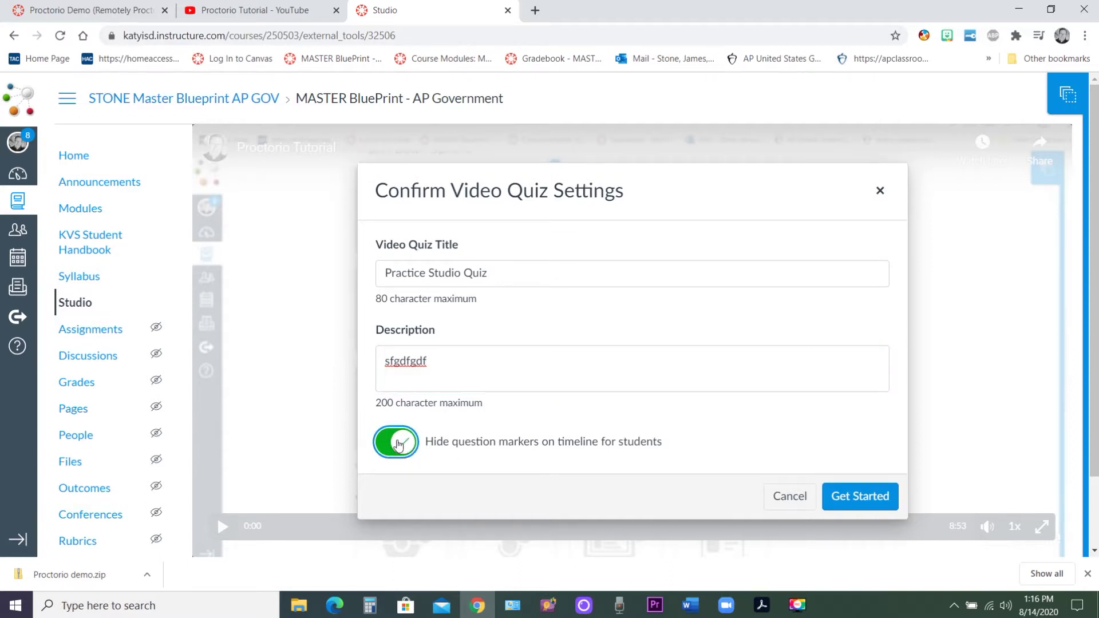
{"action": "left_click", "coordinate": [399, 445]}
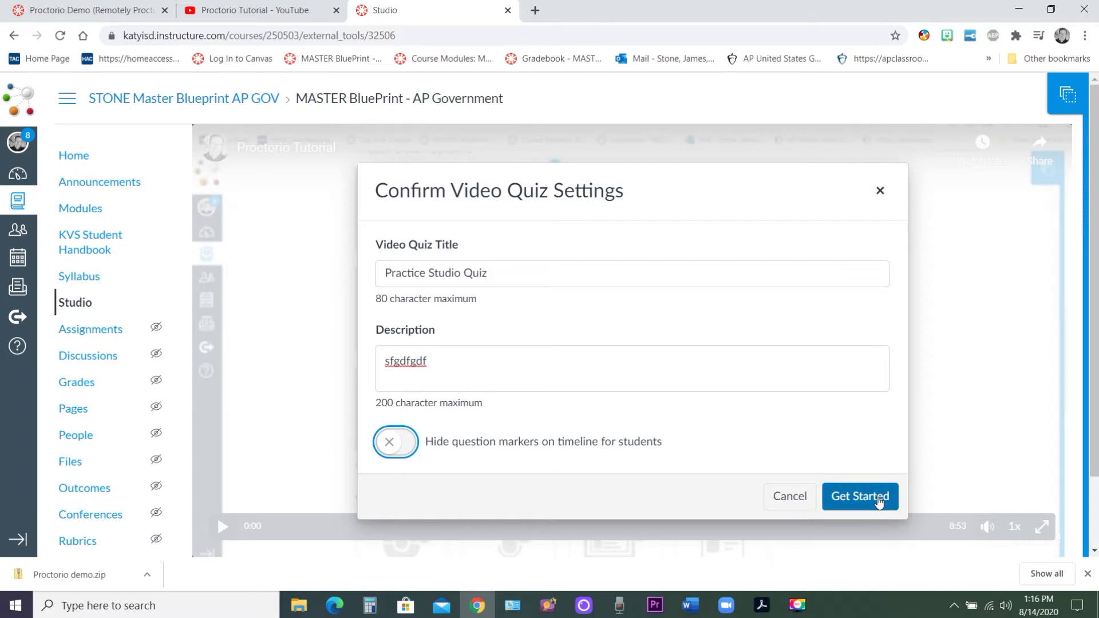
{"action": "left_click", "coordinate": [879, 500]}
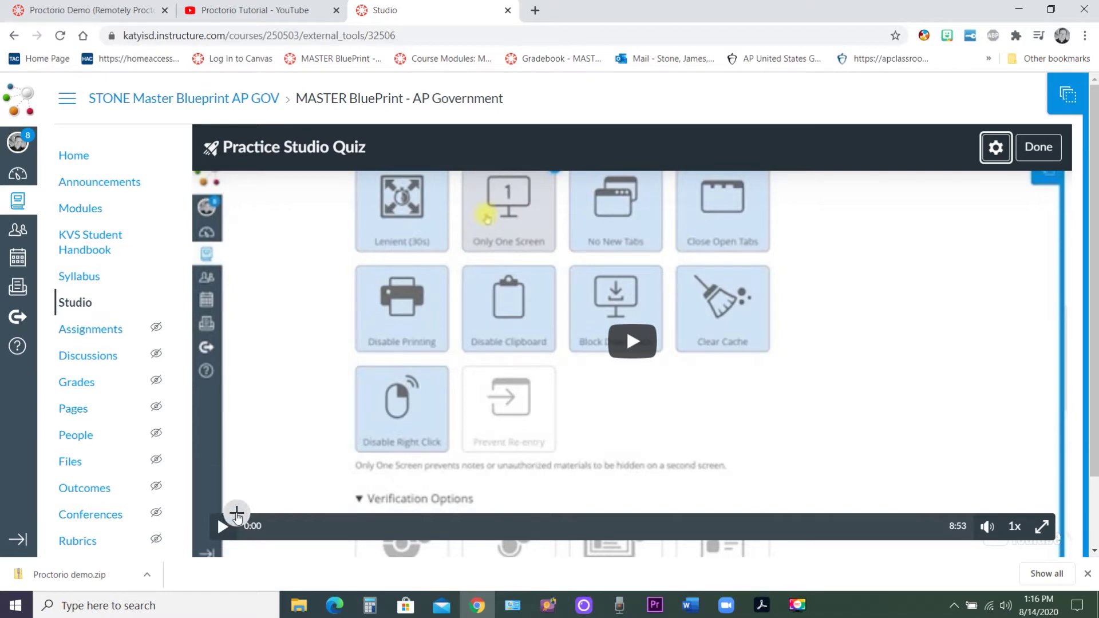
Add and save a True or False question at 0:00 reading "This is the start of the video", with True as the correct answer.
{"action": "left_click", "coordinate": [240, 513]}
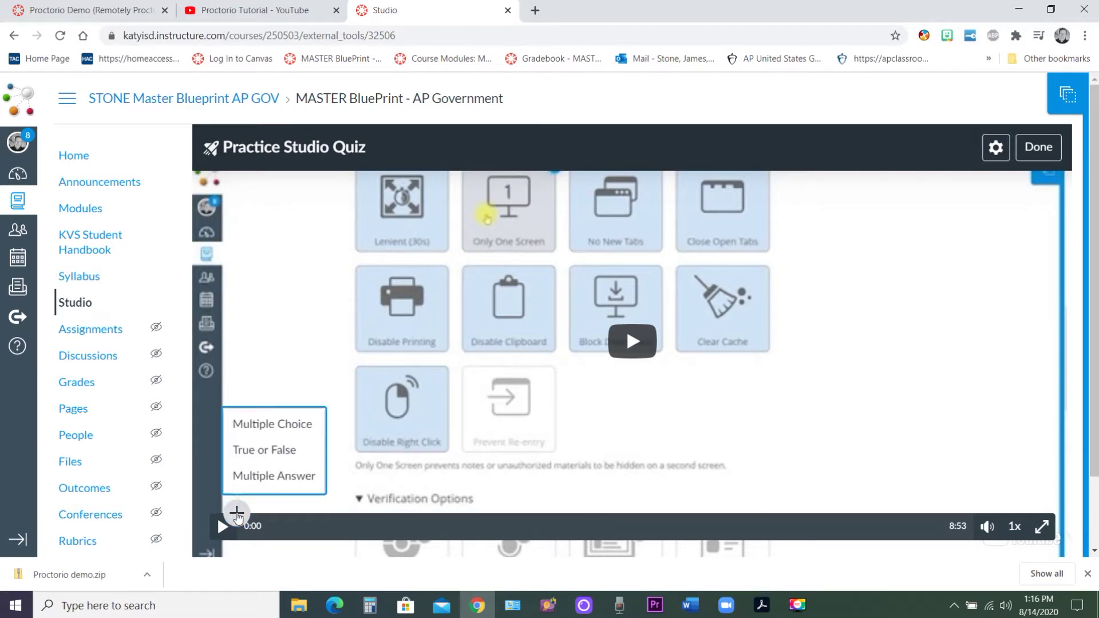
{"action": "left_click", "coordinate": [271, 450]}
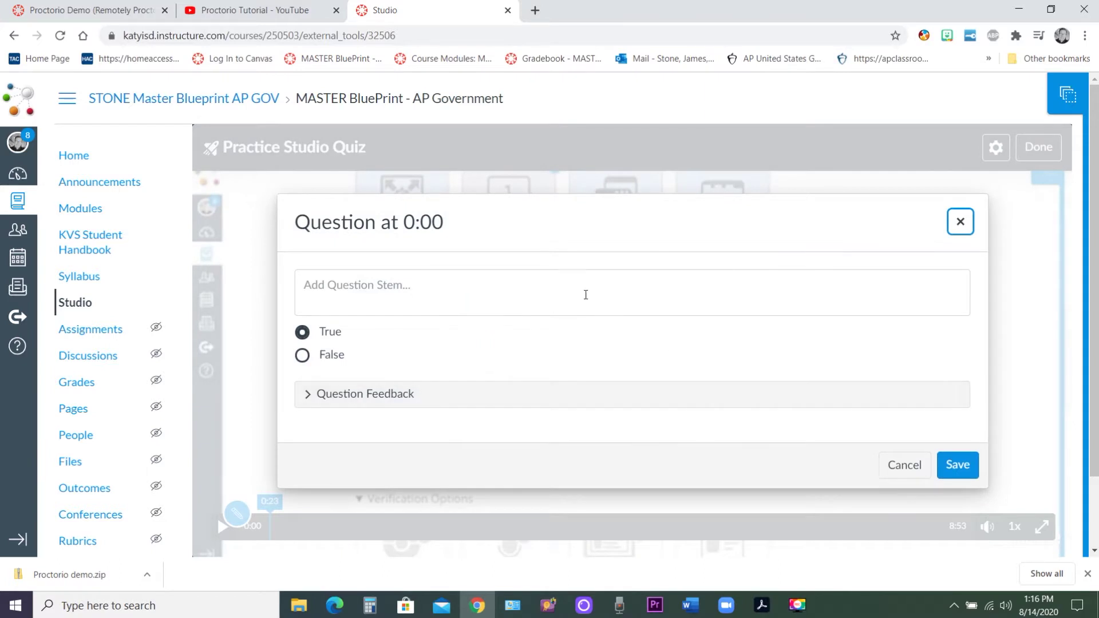
{"action": "left_click", "coordinate": [585, 293]}
{"action": "type", "text": "This is"}
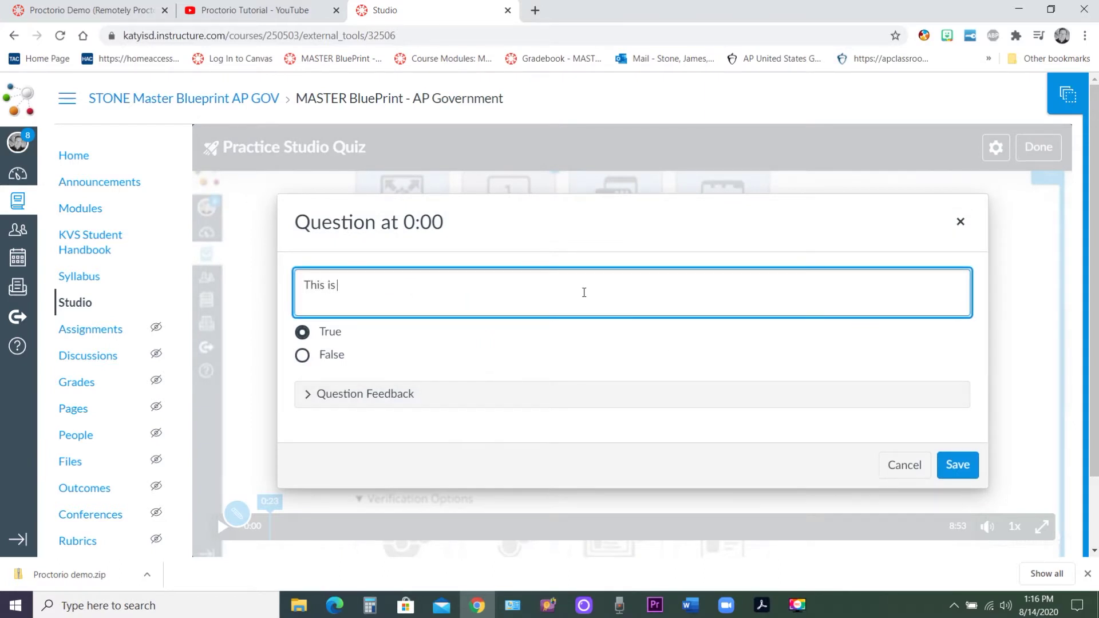
{"action": "type", "text": " the start of the video"}
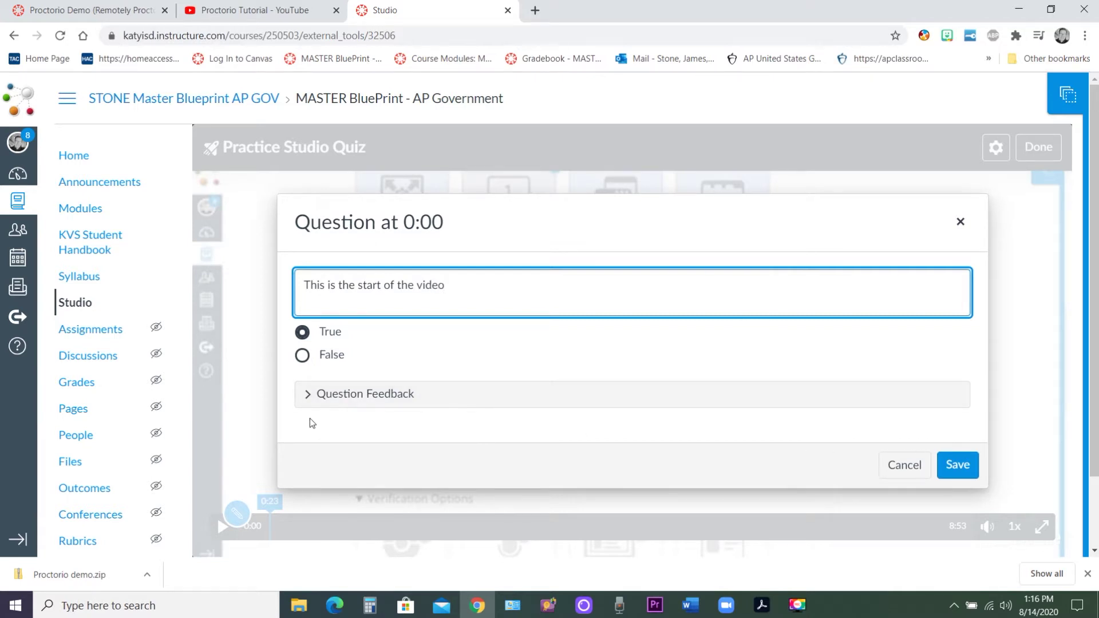
{"action": "left_click", "coordinate": [303, 394]}
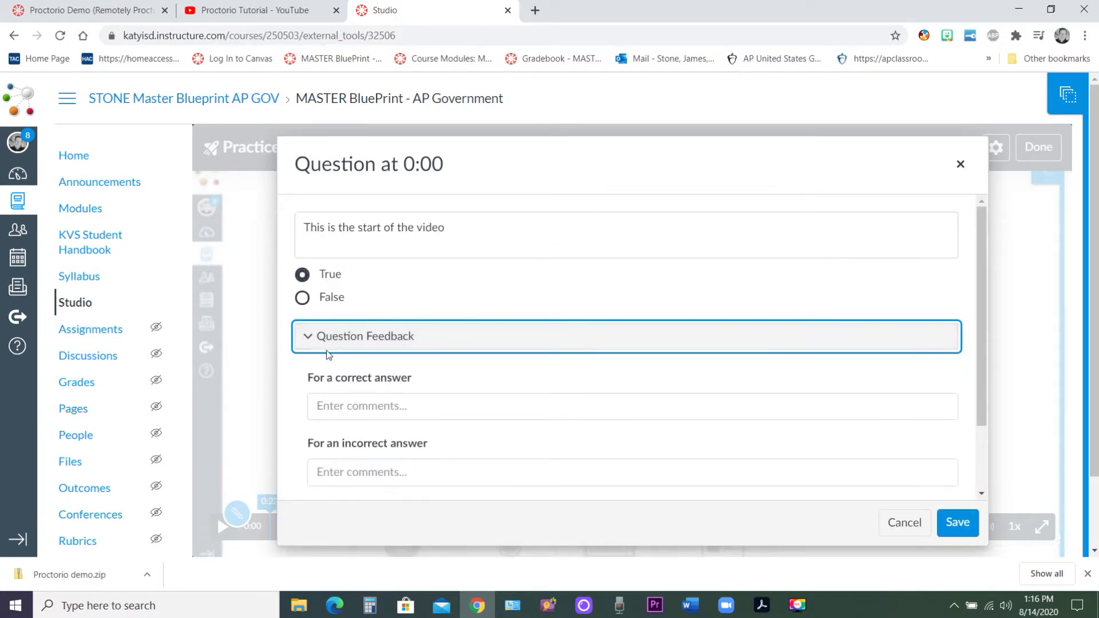
{"action": "left_click", "coordinate": [310, 343]}
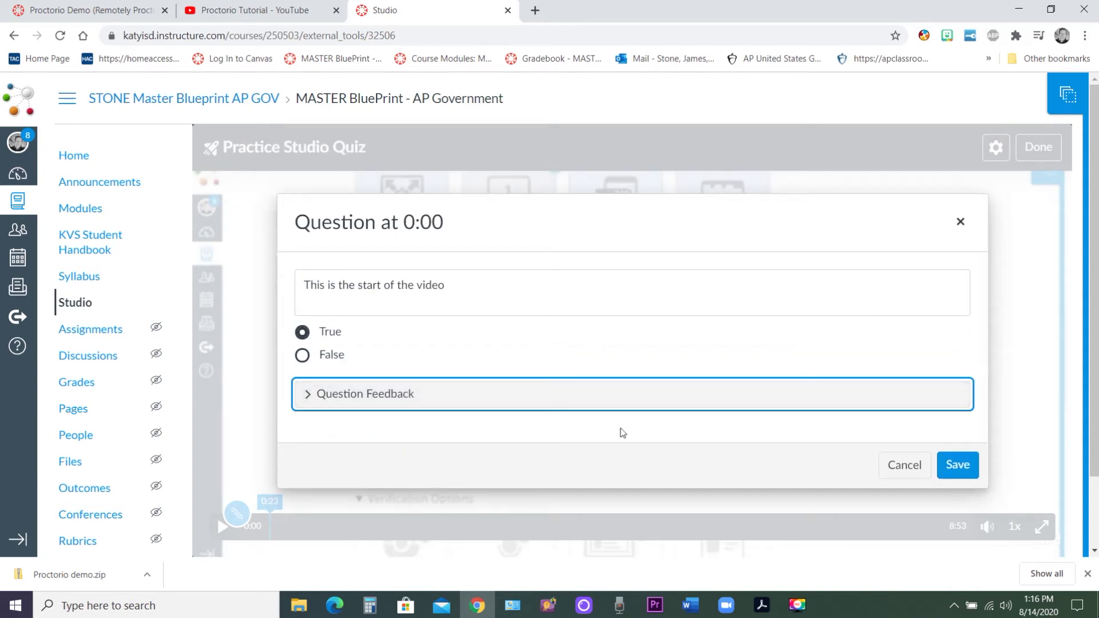
{"action": "left_click", "coordinate": [968, 466]}
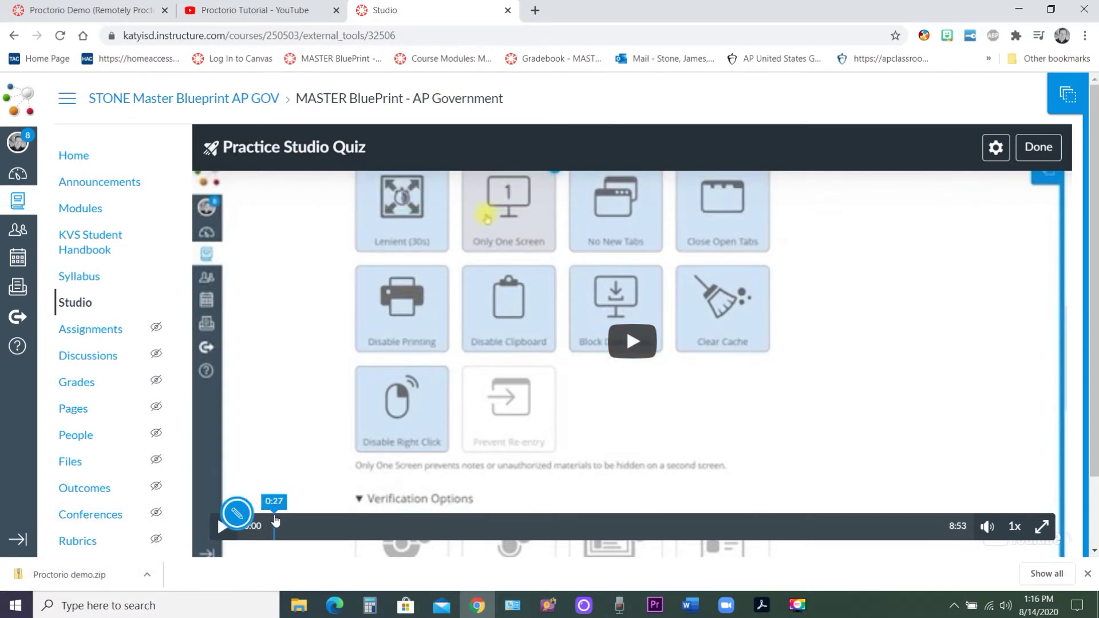
{"action": "left_click", "coordinate": [224, 530]}
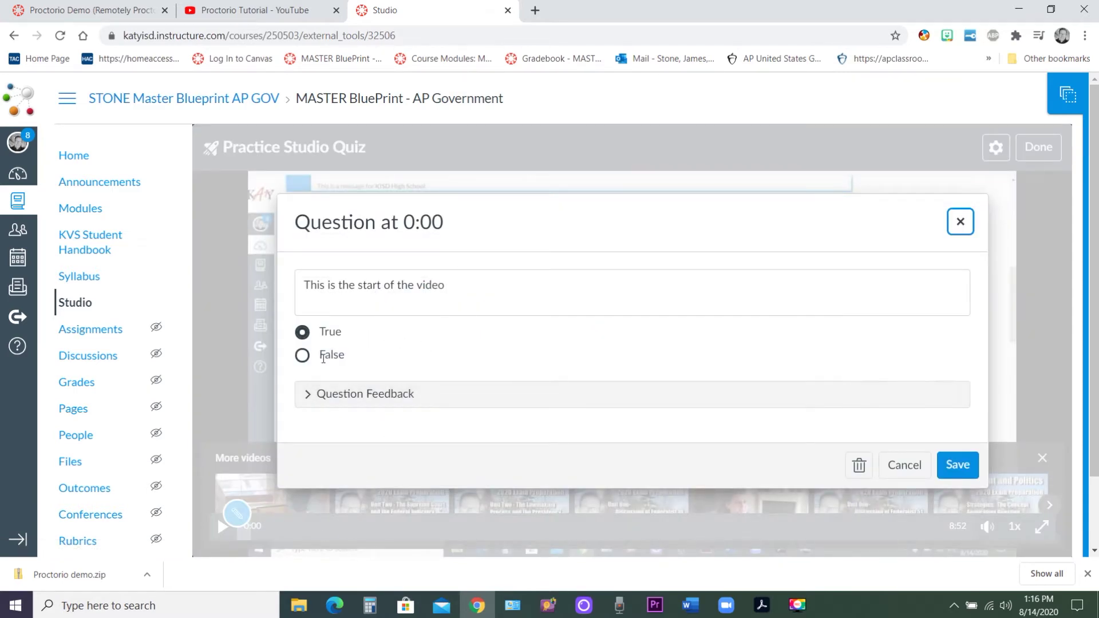
{"action": "left_click", "coordinate": [962, 463]}
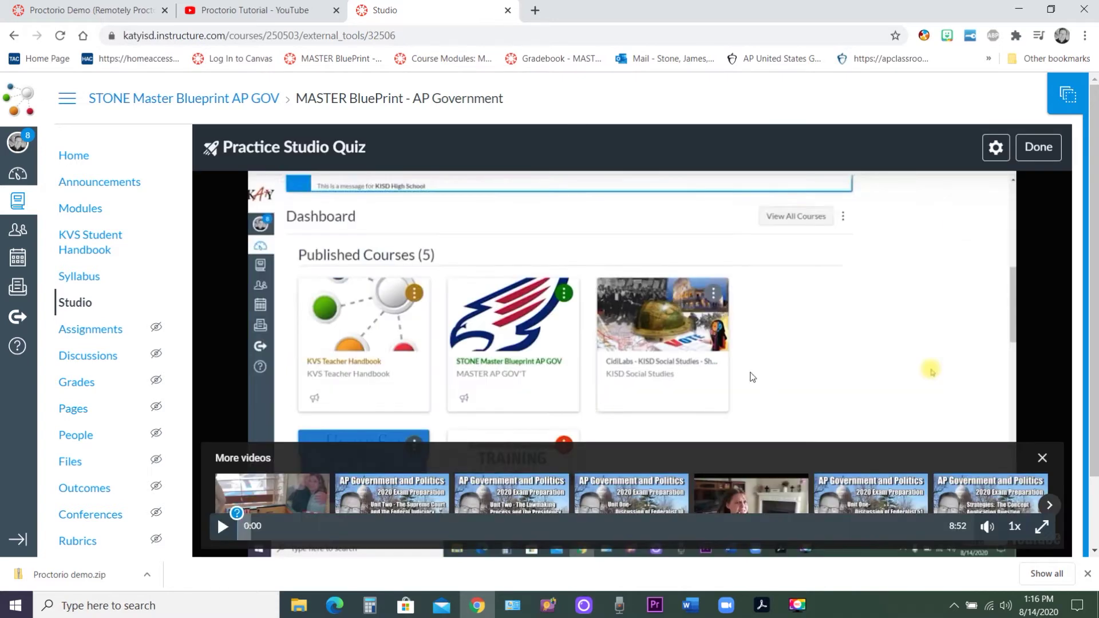
Start a Multiple Choice question at 3:18 in the video with the stem "If a student asks for a password".
{"action": "left_click", "coordinate": [222, 525]}
{"action": "left_click", "coordinate": [222, 525]}
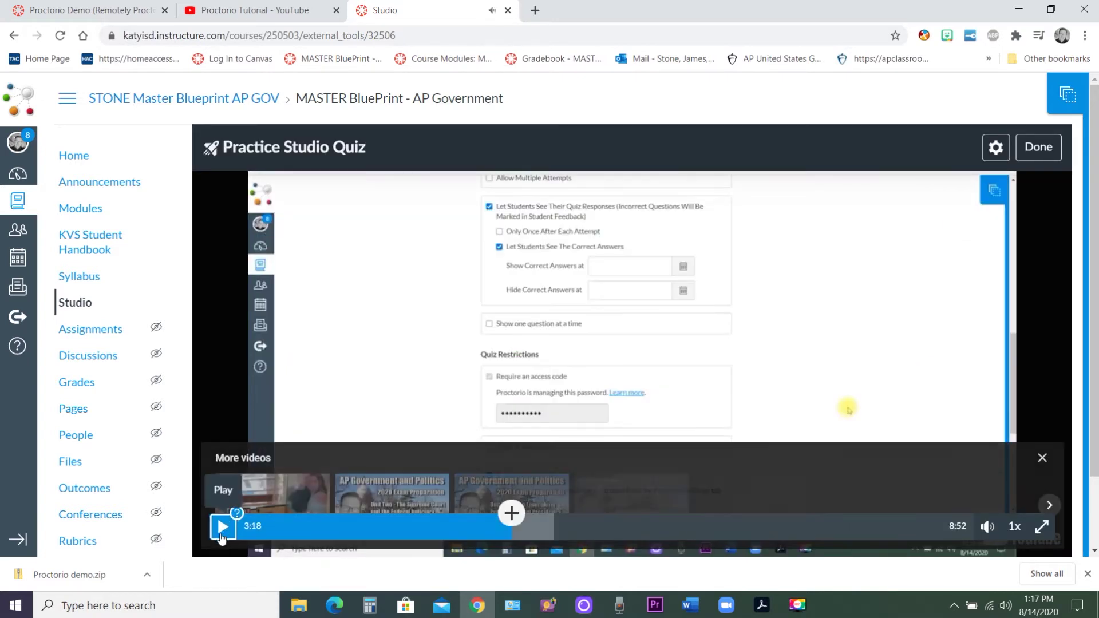
{"action": "left_click", "coordinate": [511, 513]}
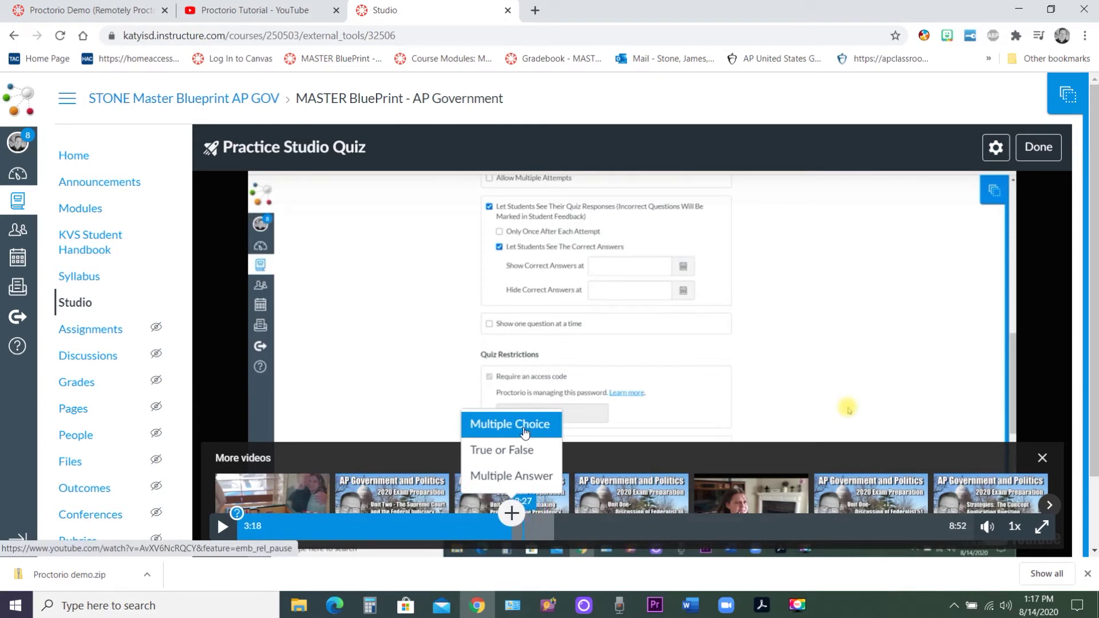
{"action": "left_click", "coordinate": [523, 427]}
{"action": "left_click", "coordinate": [520, 235]}
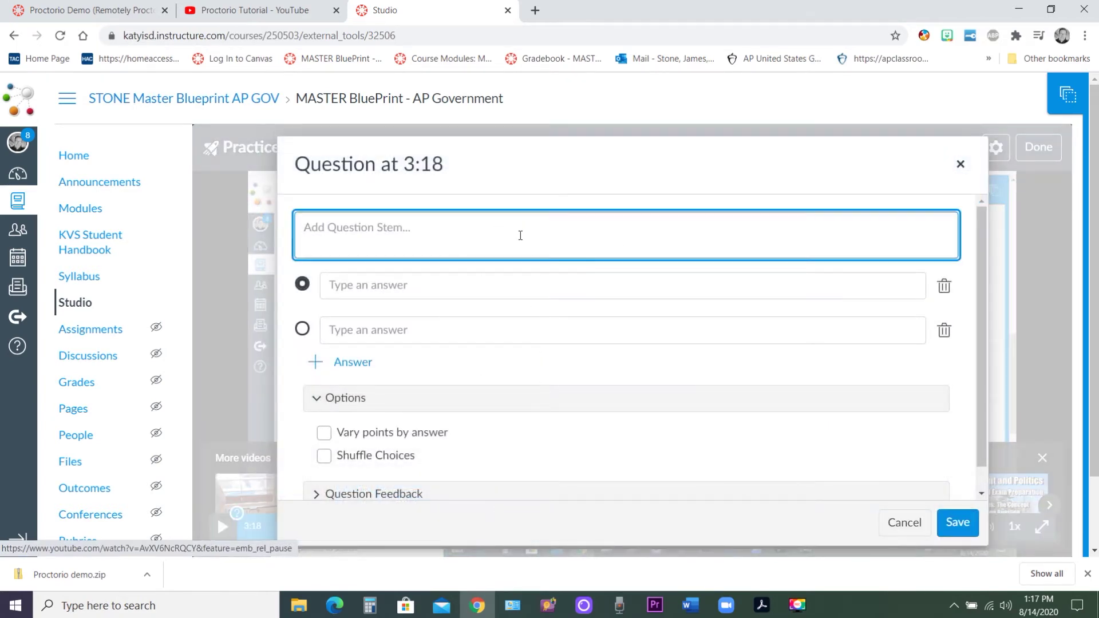
{"action": "type", "text": "If a student"}
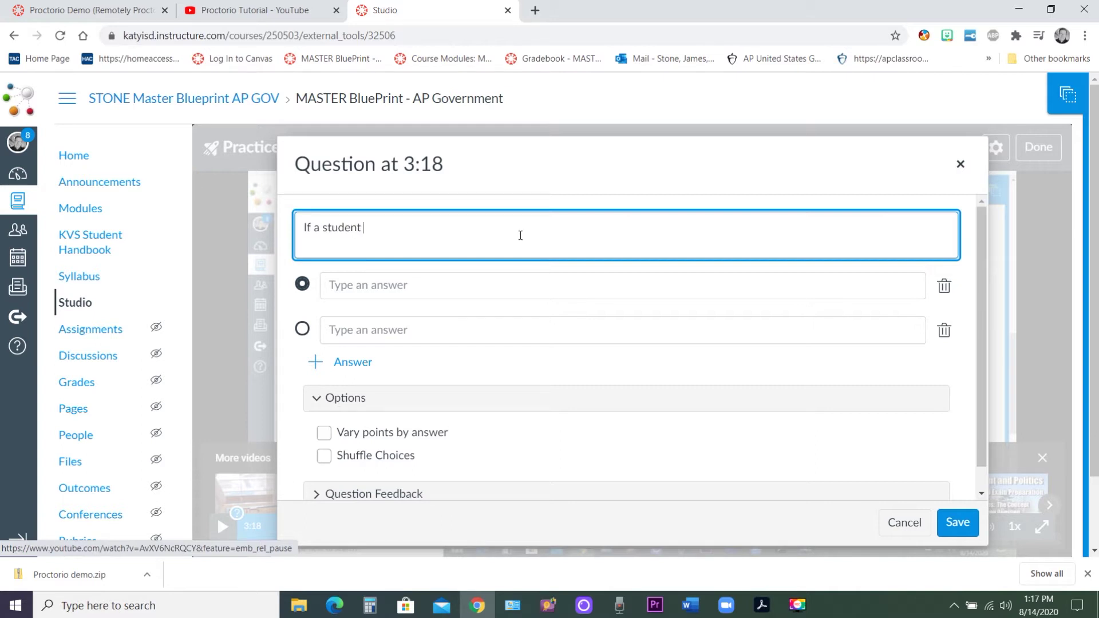
{"action": "type", "text": " asks for a password"}
Enter "They didn't set up Proctorio correctly and they were not using Chrome." as the first answer, the one marked correct.
{"action": "left_click", "coordinate": [523, 294]}
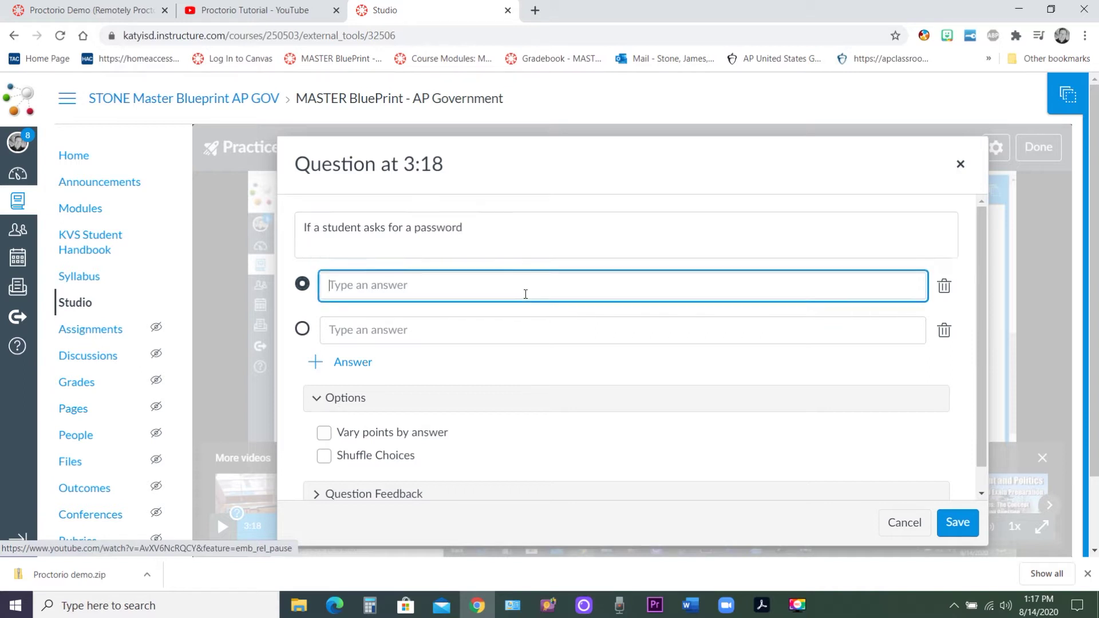
{"action": "type", "text": "They didn't"}
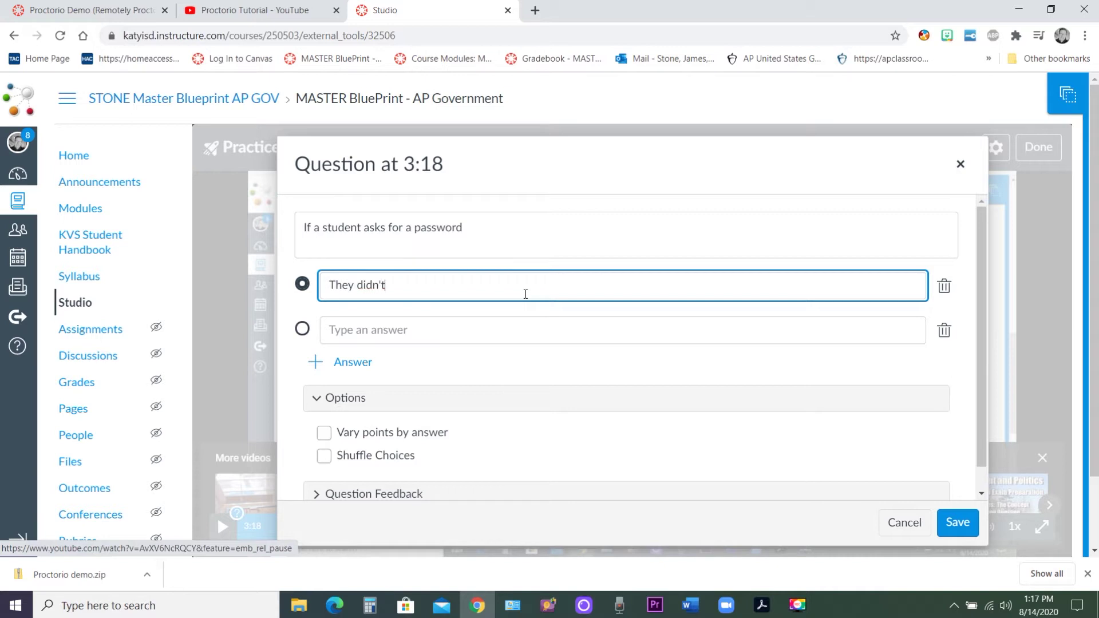
{"action": "type", "text": " set up Proctorio correctly"}
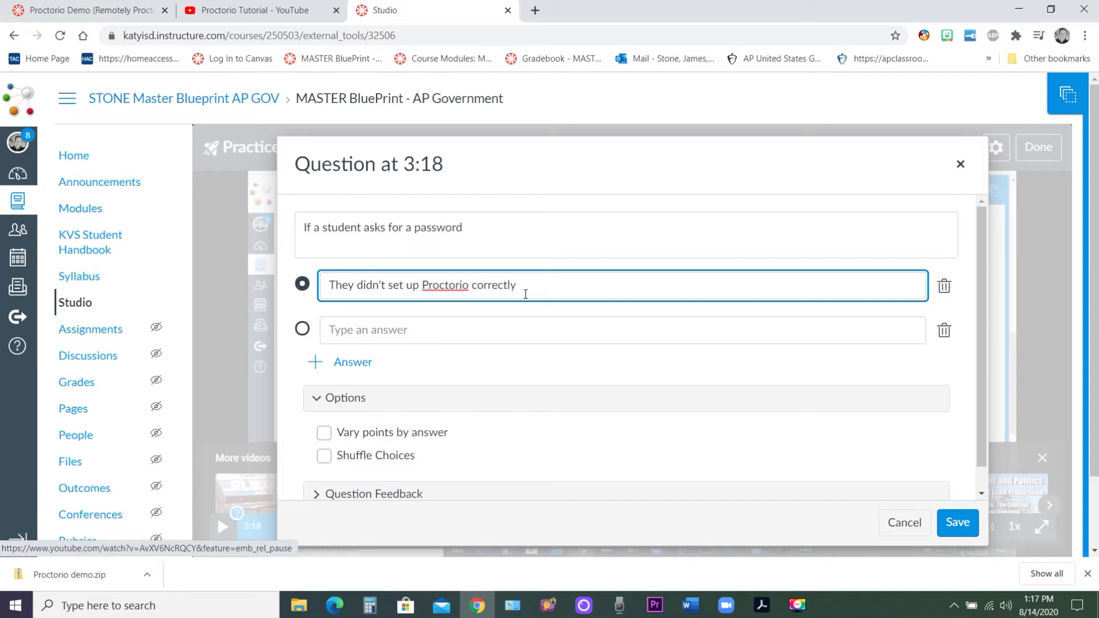
{"action": "type", "text": " and the"}
{"action": "key", "text": "BackSpace"}
{"action": "key", "text": "BackSpace"}
{"action": "key", "text": "BackSpace"}
{"action": "type", "text": "ey were not using Chrome."}
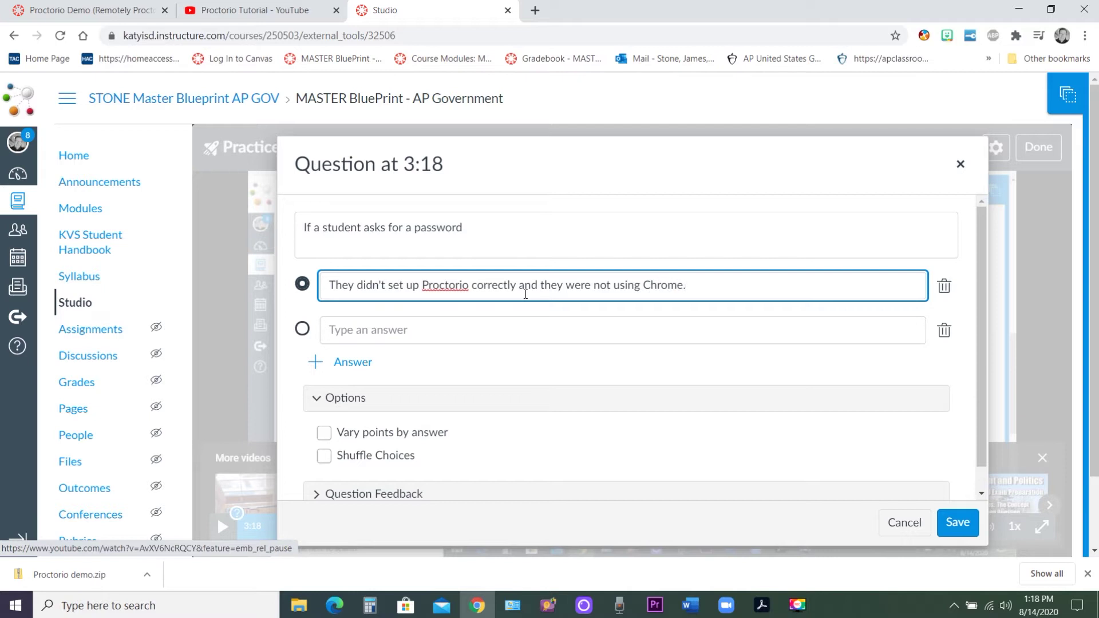
Add the three wrong answers "xvdgfxdg", "gfdgh" and "fghg", and save the question at 3:18.
{"action": "left_click", "coordinate": [411, 338]}
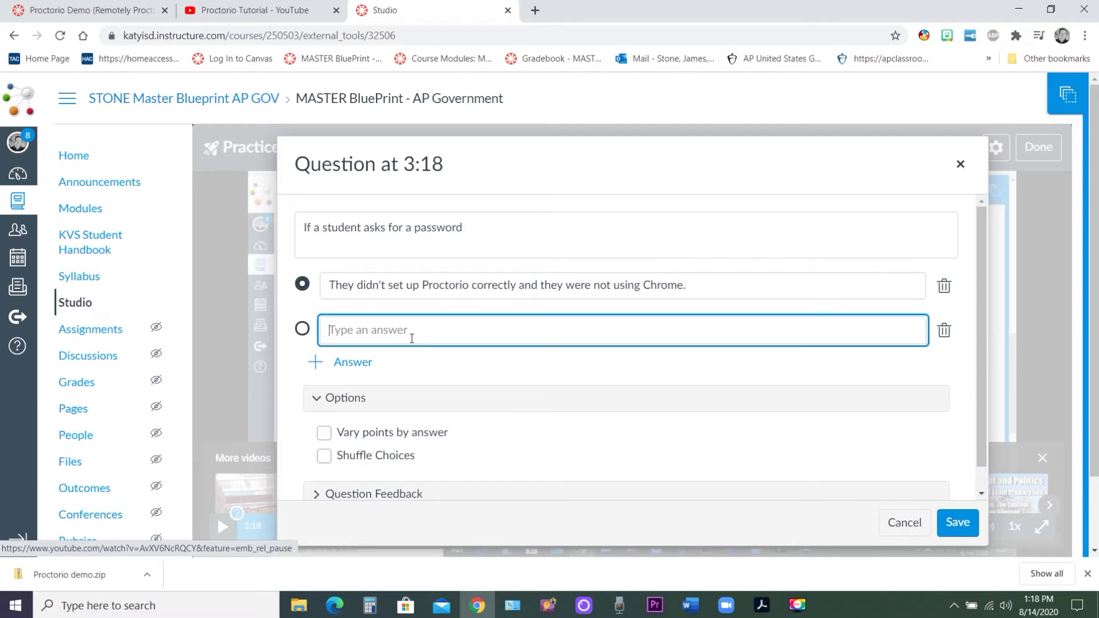
{"action": "type", "text": "xvdgfxdg"}
{"action": "left_click", "coordinate": [350, 376]}
{"action": "type", "text": "gfdgh"}
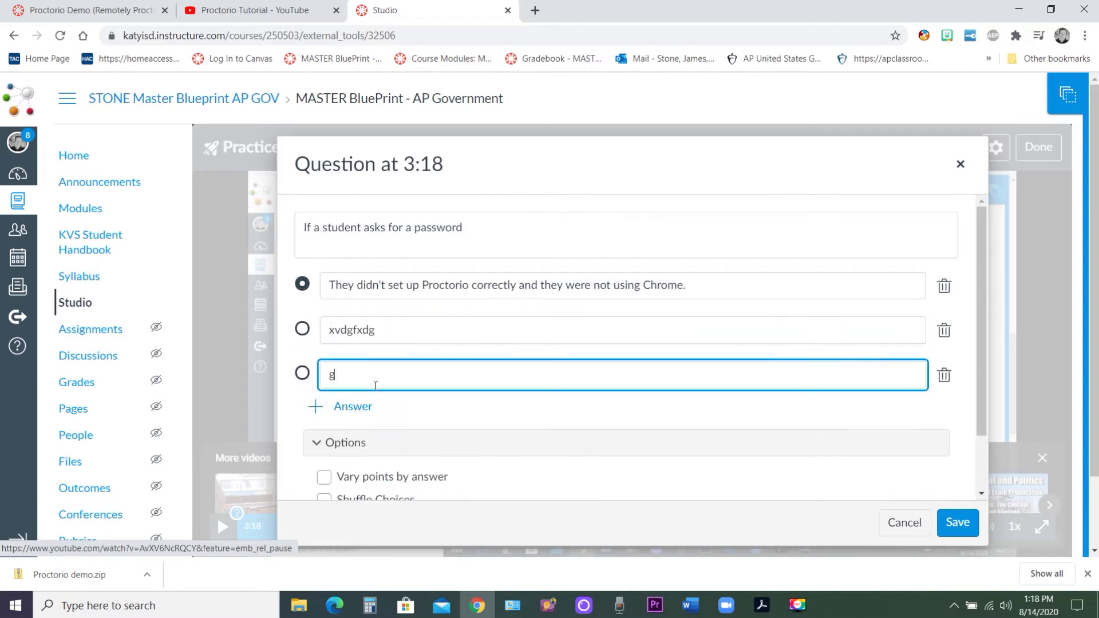
{"action": "left_click", "coordinate": [375, 407]}
{"action": "type", "text": "fghg"}
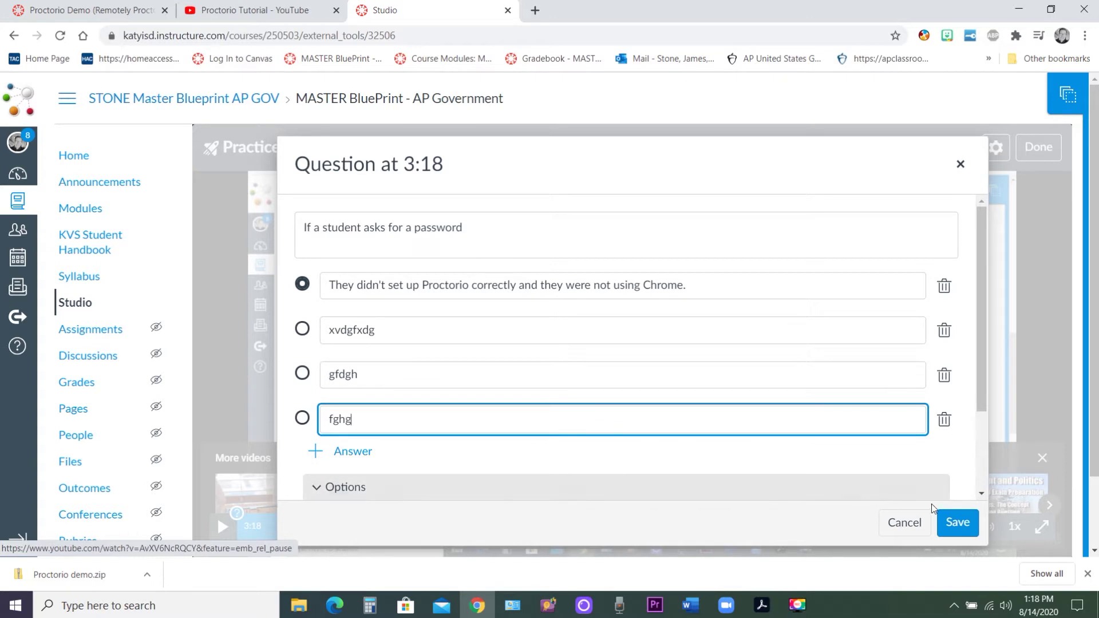
{"action": "left_click", "coordinate": [958, 522]}
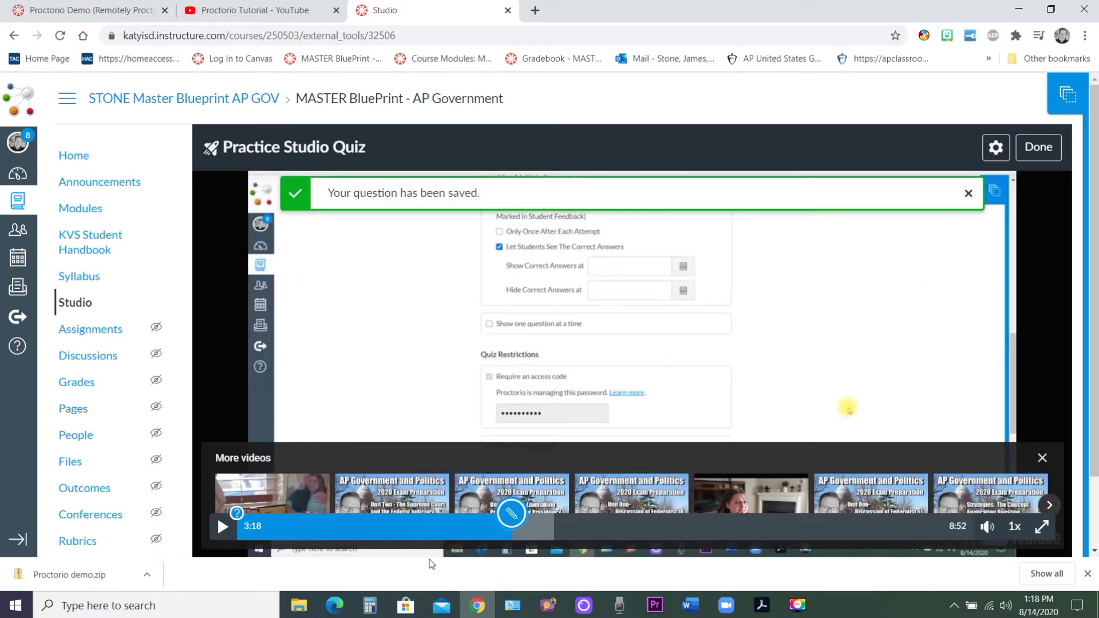
{"action": "left_click", "coordinate": [223, 527]}
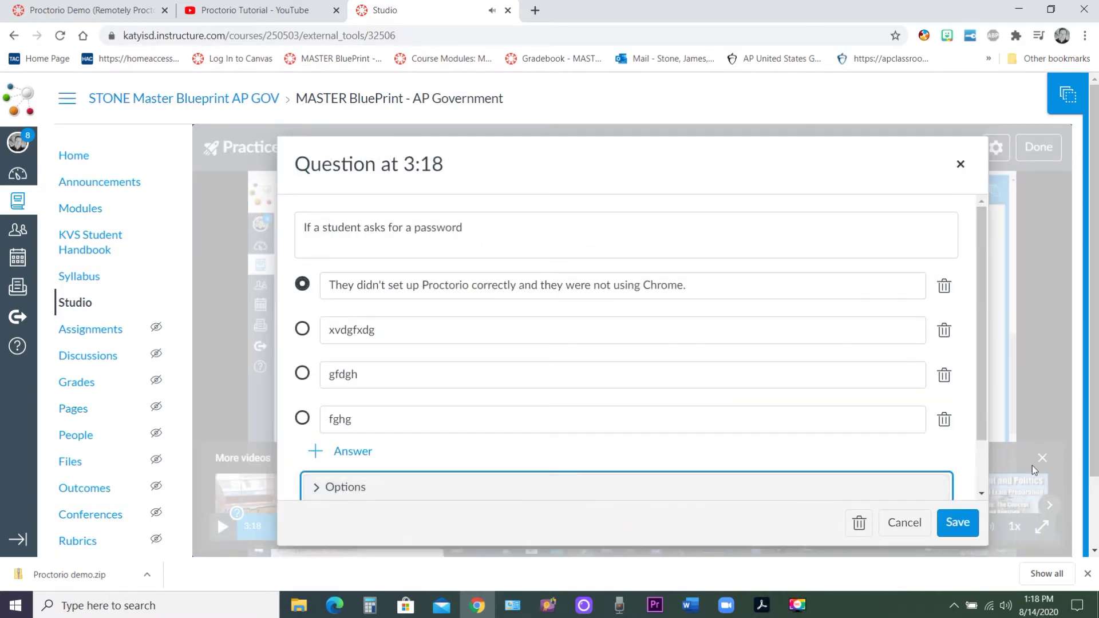
{"action": "left_click", "coordinate": [956, 523]}
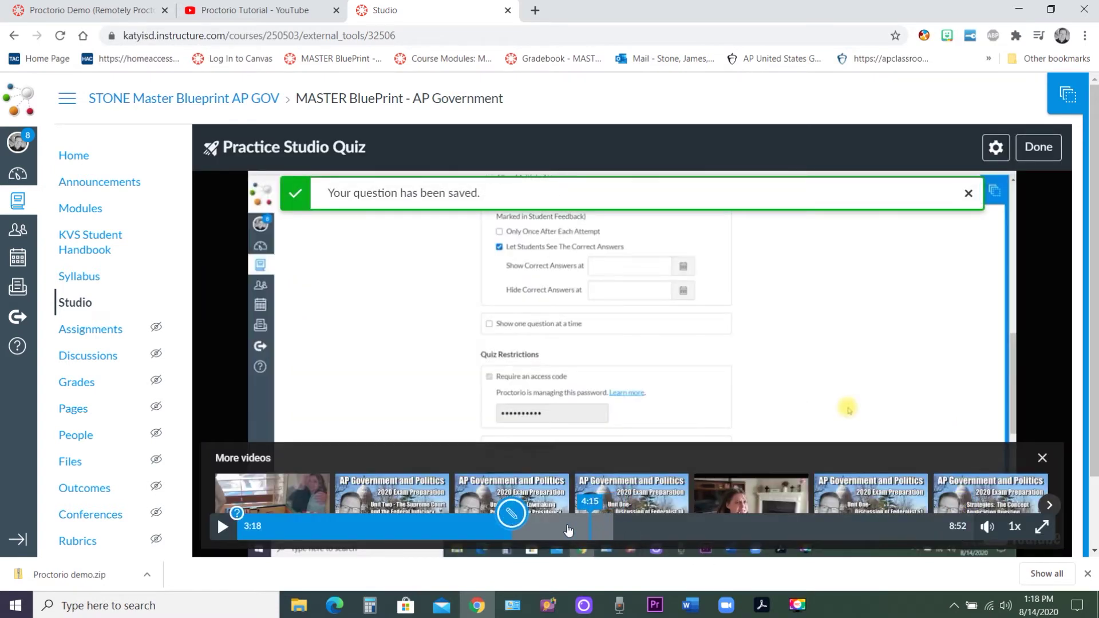
Add and save a True or False question at 4:12 reading "shdfghfdgh", with True as the correct answer.
{"action": "left_click", "coordinate": [587, 531]}
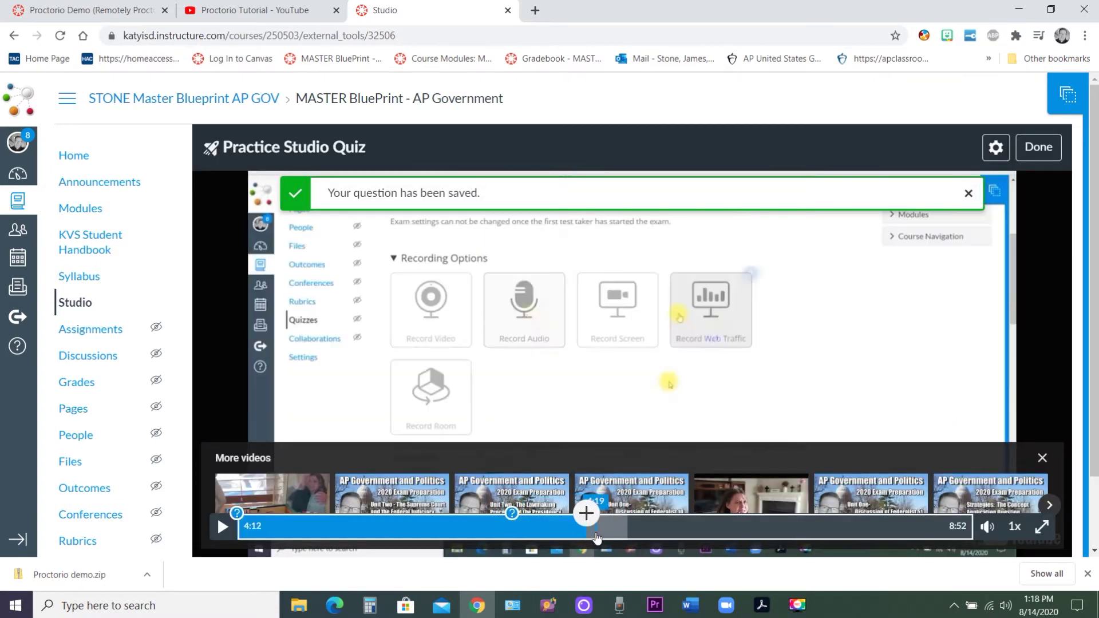
{"action": "left_click", "coordinate": [587, 514]}
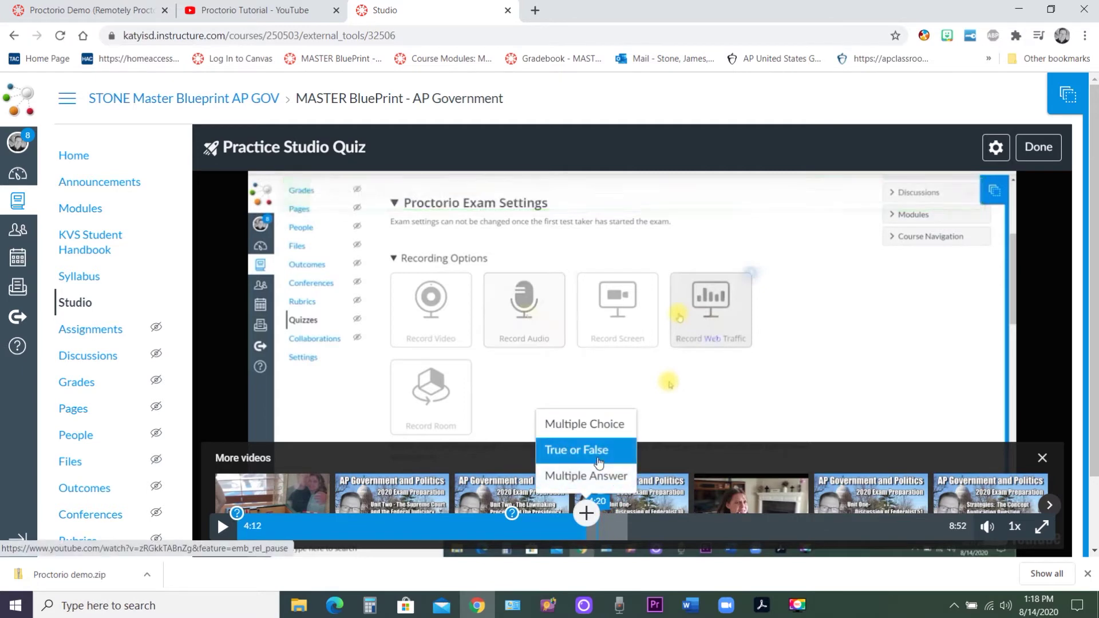
{"action": "left_click", "coordinate": [584, 450]}
{"action": "left_click", "coordinate": [513, 297]}
{"action": "type", "text": "shdfghfdgh"}
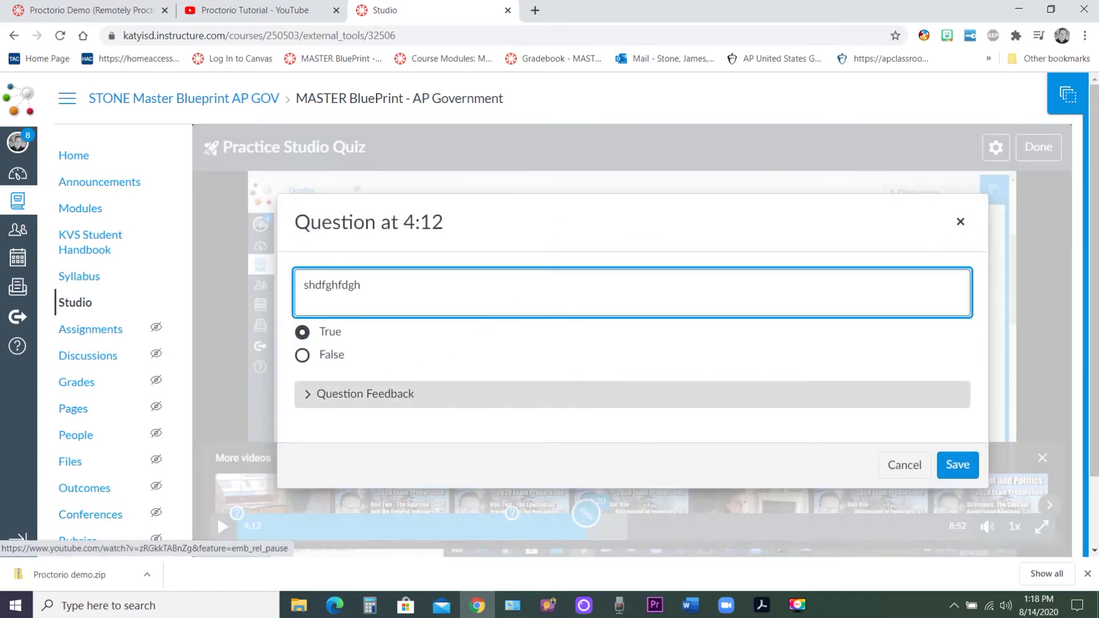
{"action": "left_click", "coordinate": [963, 463]}
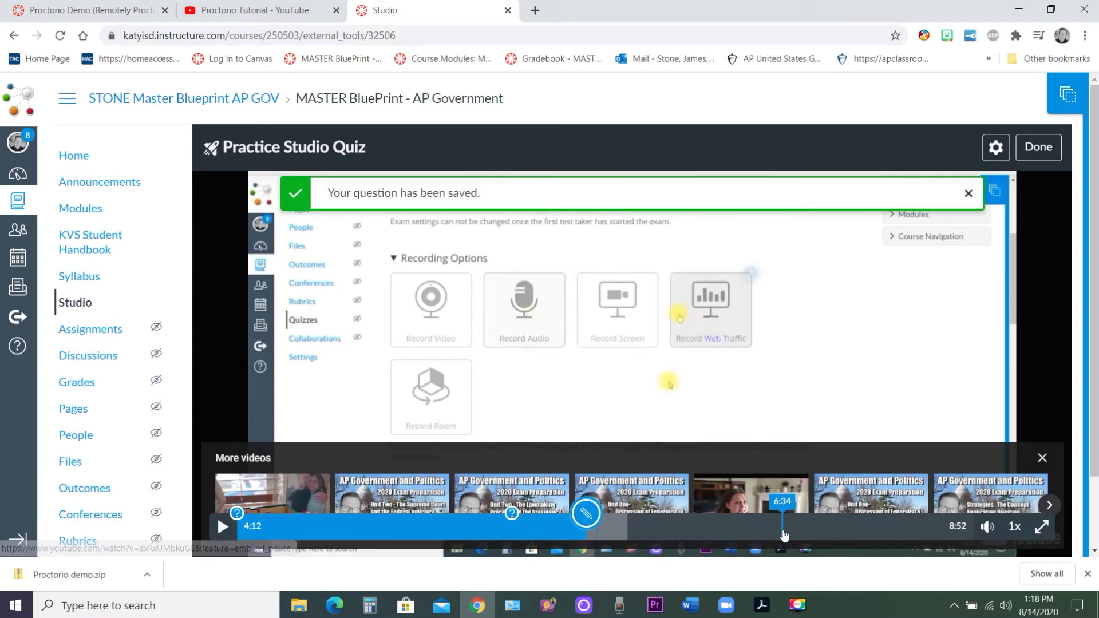
Start a Multiple Answer question at 6:34 in the video with the stem "ghdghdfgh".
{"action": "left_click", "coordinate": [782, 527]}
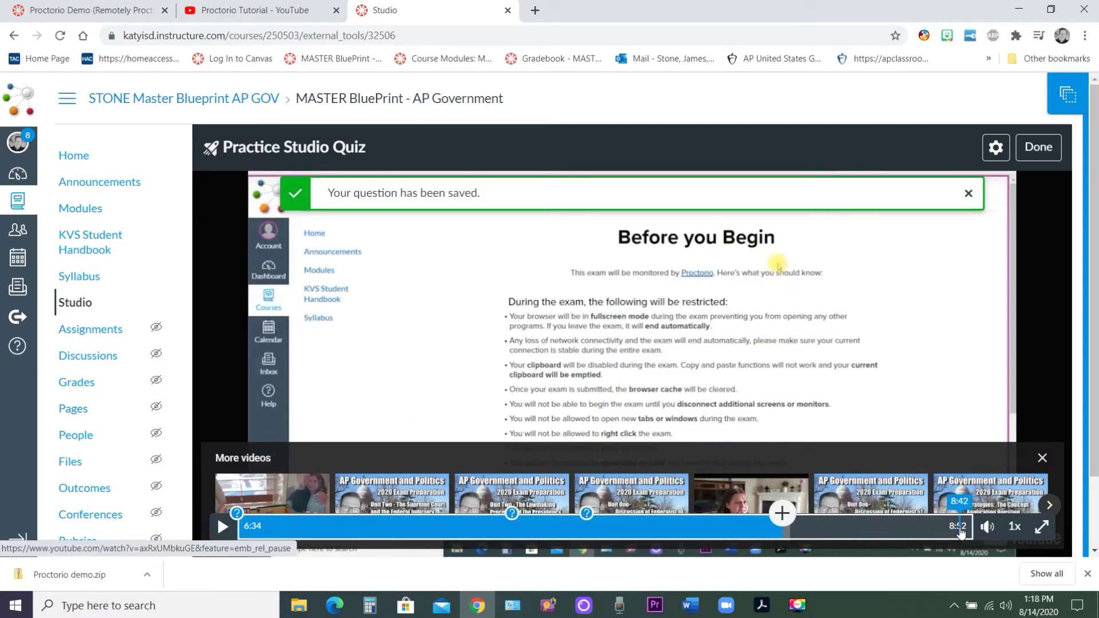
{"action": "left_click", "coordinate": [783, 514]}
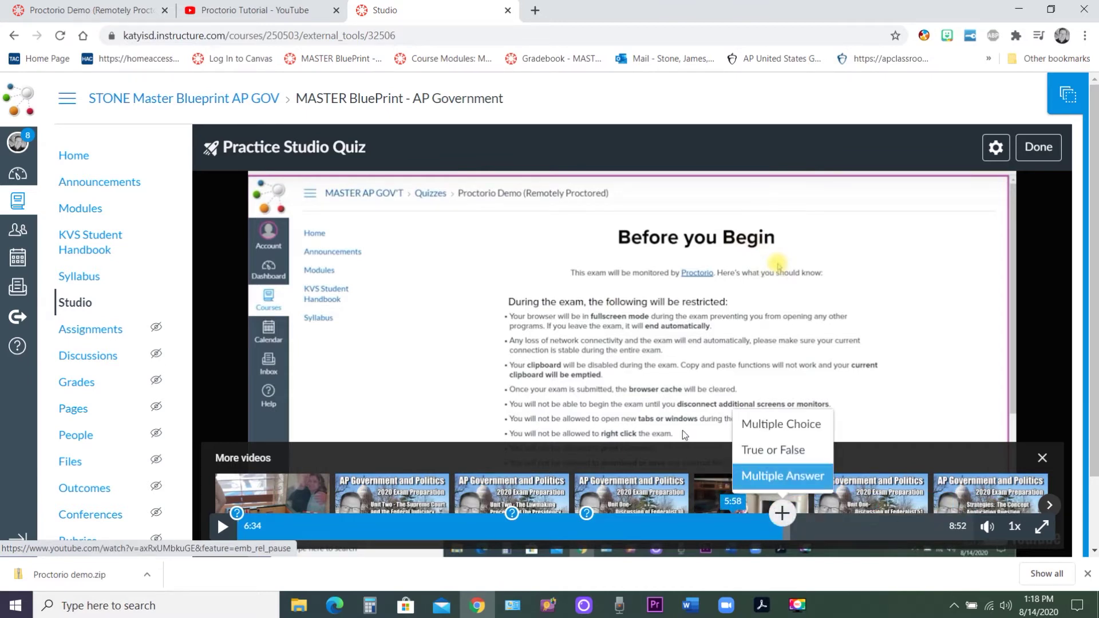
{"action": "left_click", "coordinate": [783, 476]}
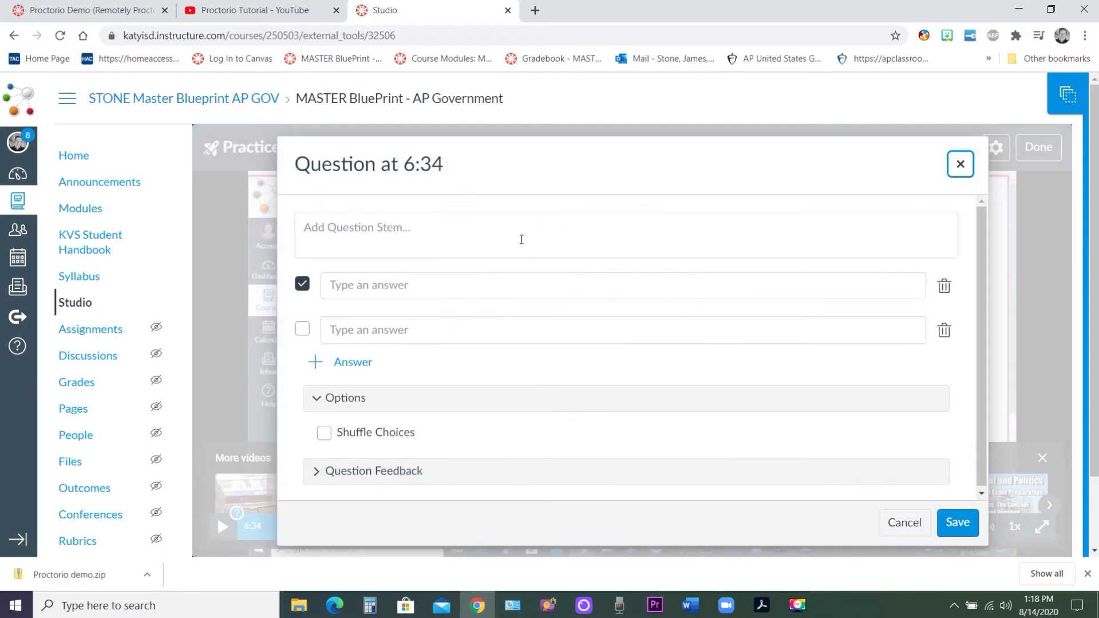
{"action": "left_click", "coordinate": [483, 239]}
{"action": "type", "text": "ghdghdfgh"}
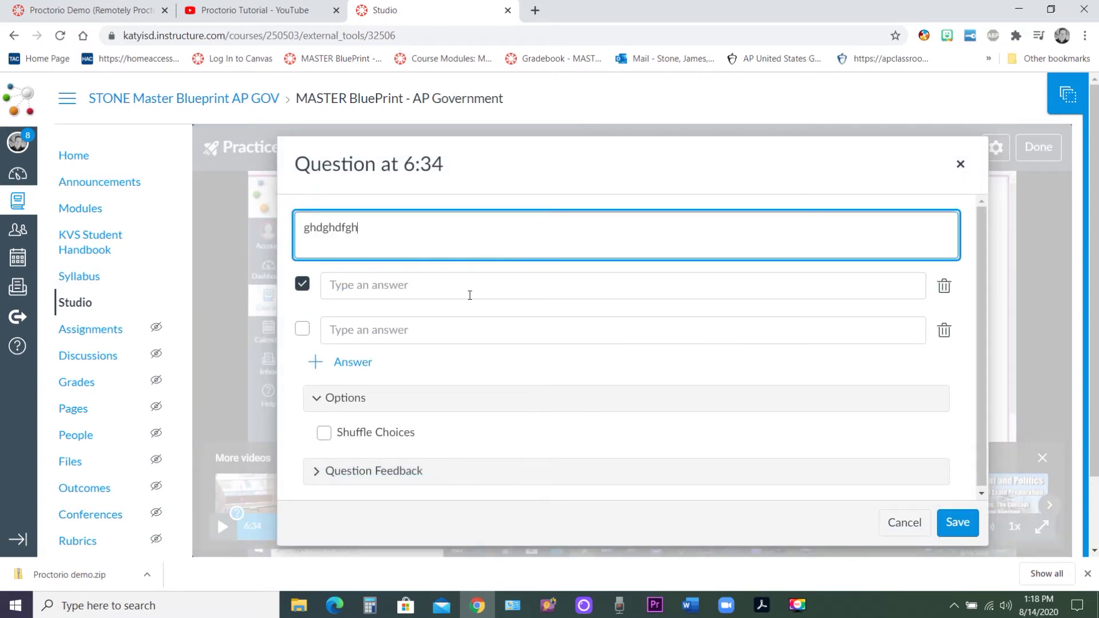
Enter the answers "cvbcc", "fggfh" and "fghfgh" for the 6:34 question, keeping "cvbcc" marked correct.
{"action": "left_click", "coordinate": [469, 295]}
{"action": "type", "text": "cvbcc"}
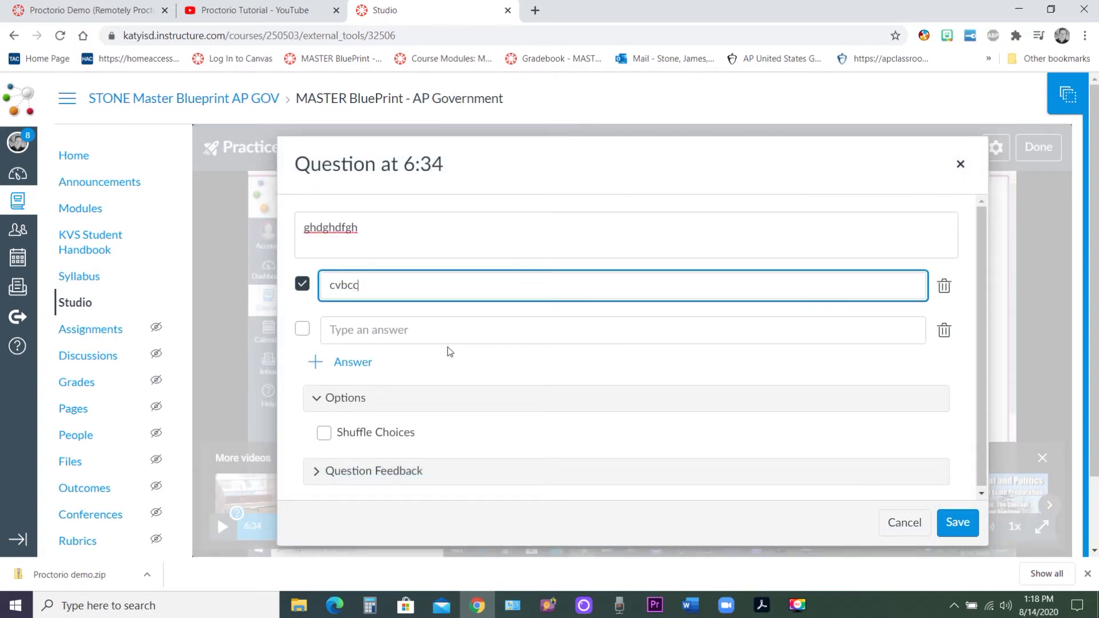
{"action": "left_click", "coordinate": [454, 337]}
{"action": "type", "text": "fggfh"}
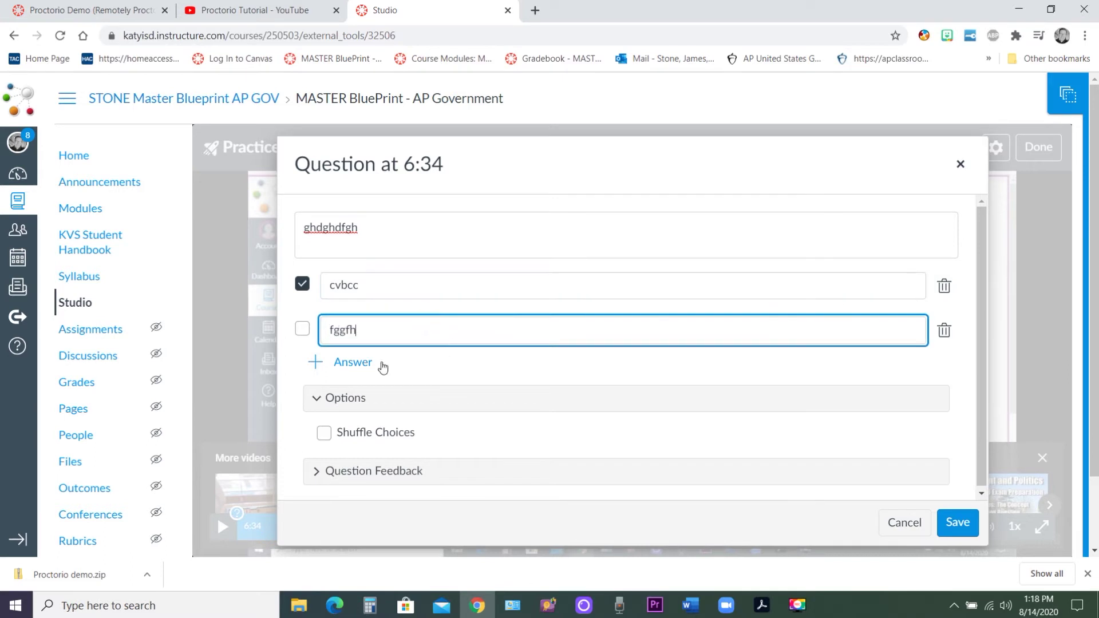
{"action": "left_click", "coordinate": [360, 364]}
{"action": "type", "text": "fghfgh"}
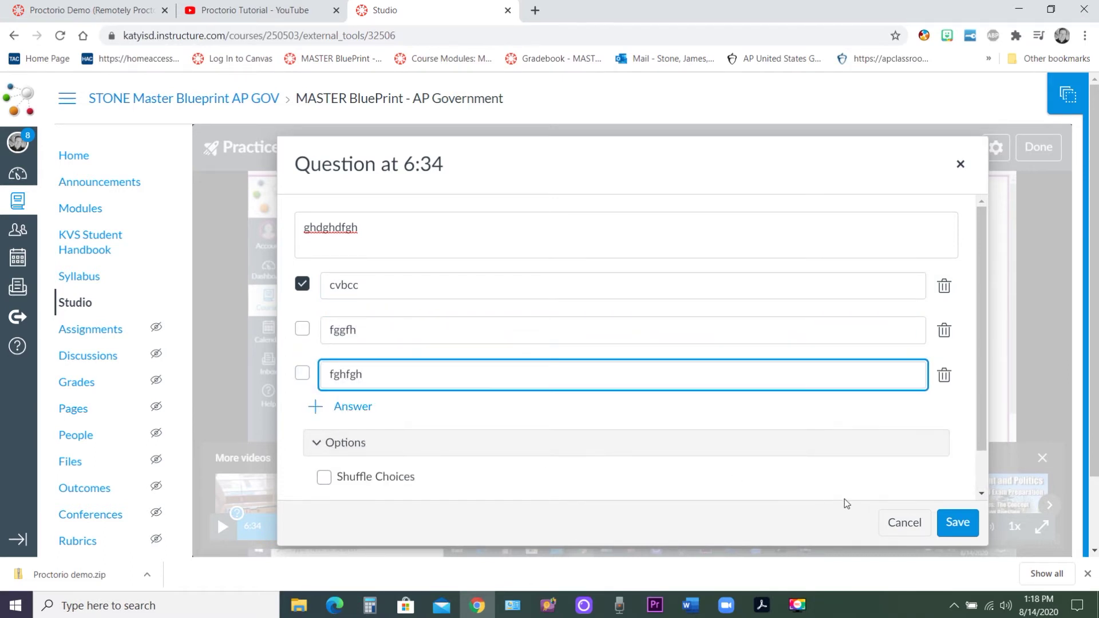
Enable Shuffle Choices, add a fourth answer "nfhfgh", and save the question at 6:34.
{"action": "left_click", "coordinate": [325, 477]}
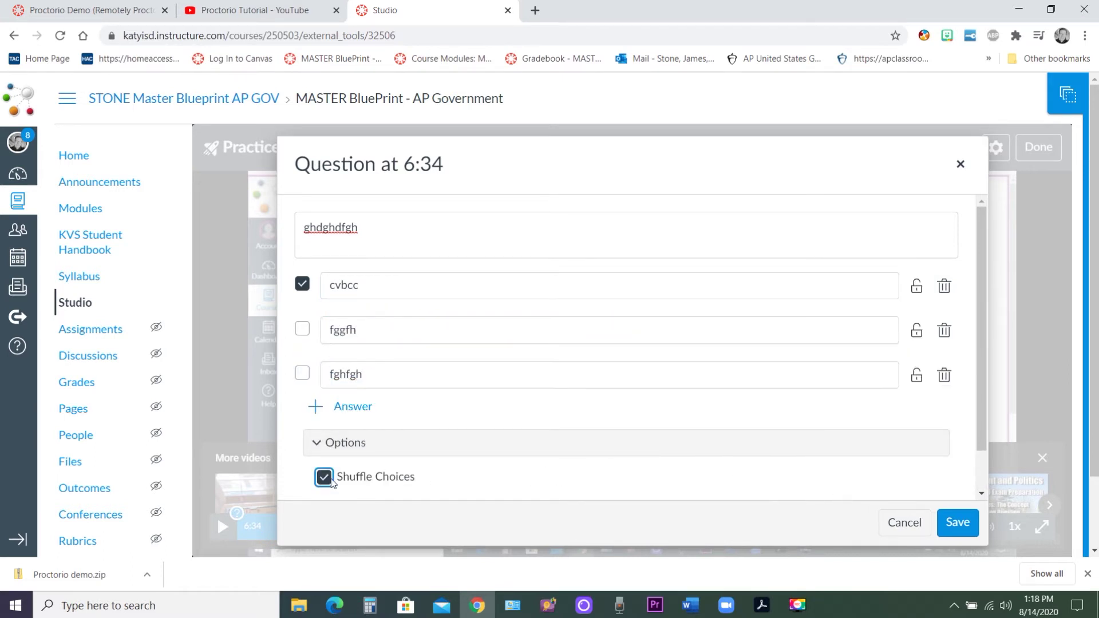
{"action": "left_click", "coordinate": [369, 407]}
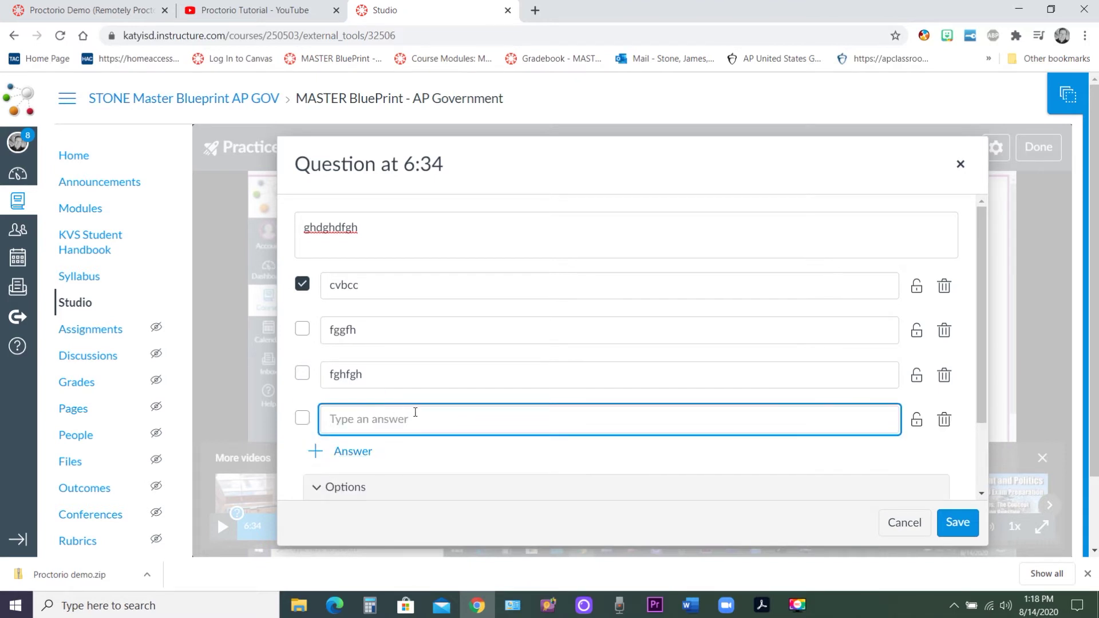
{"action": "left_click", "coordinate": [967, 526]}
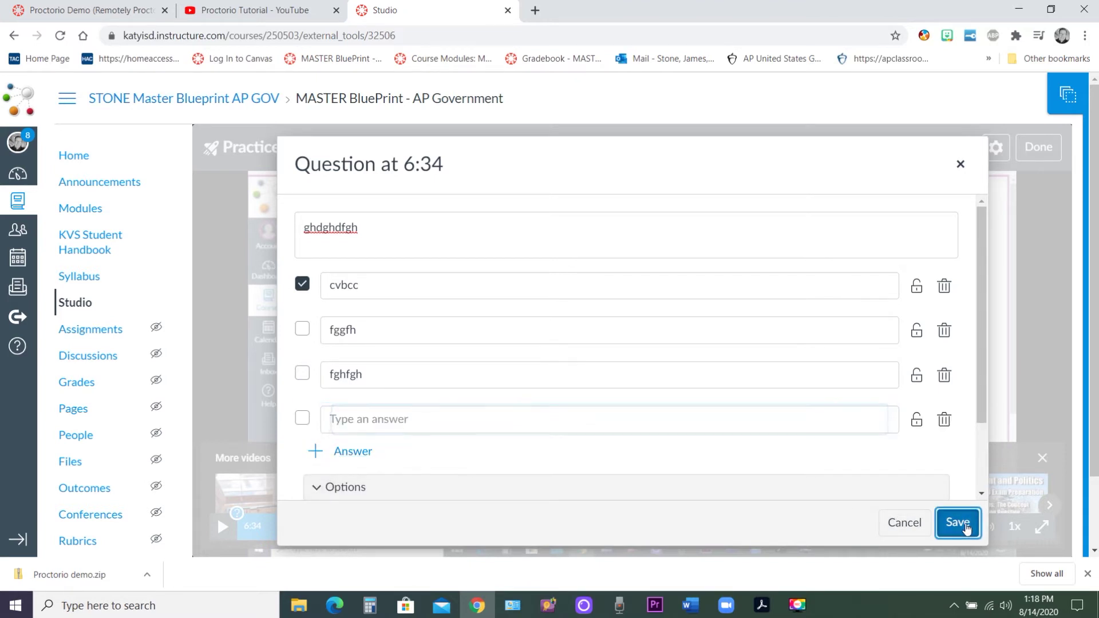
{"action": "left_click", "coordinate": [449, 421]}
{"action": "type", "text": "nfhfgh"}
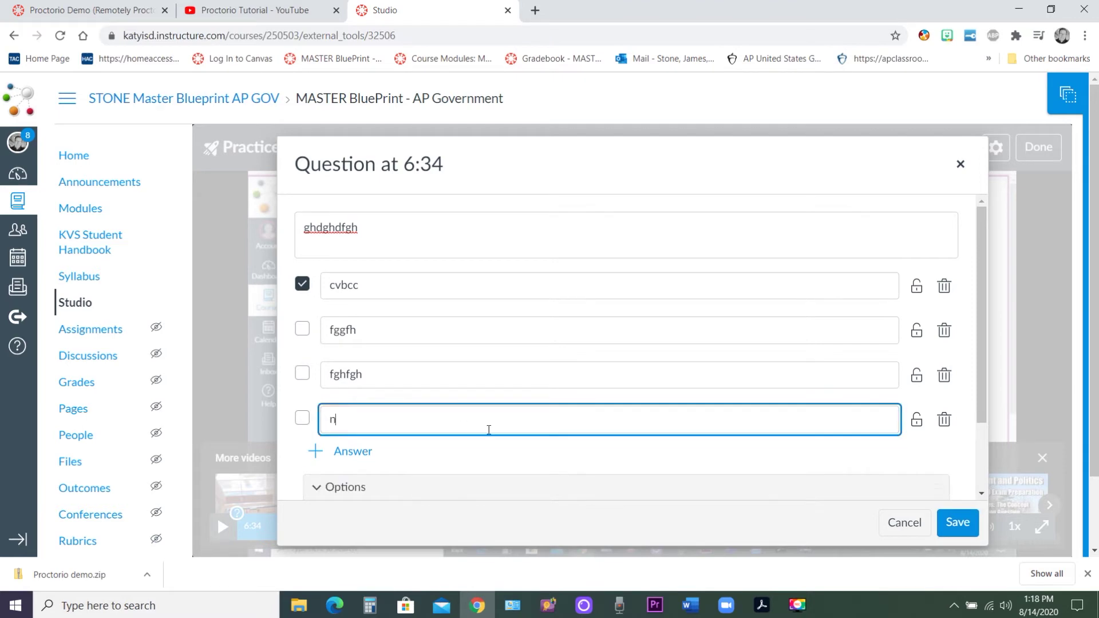
{"action": "left_click", "coordinate": [977, 518]}
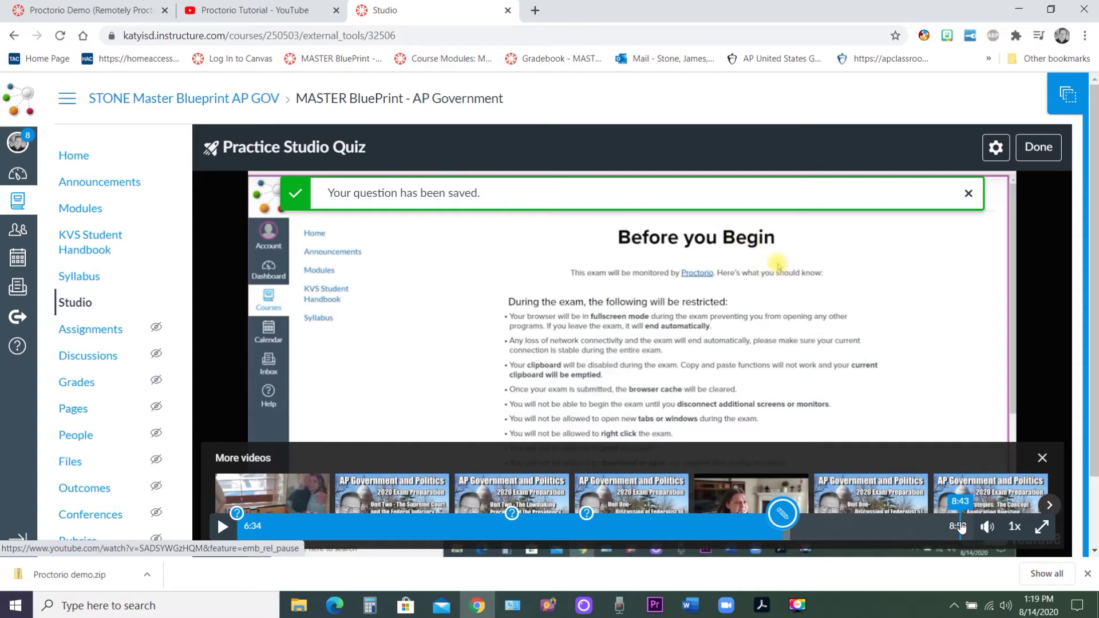
Add and save a True or False question at 8:43 reading "This is the end", with True correct and the feedback left blank.
{"action": "left_click", "coordinate": [960, 524]}
{"action": "left_click", "coordinate": [960, 513]}
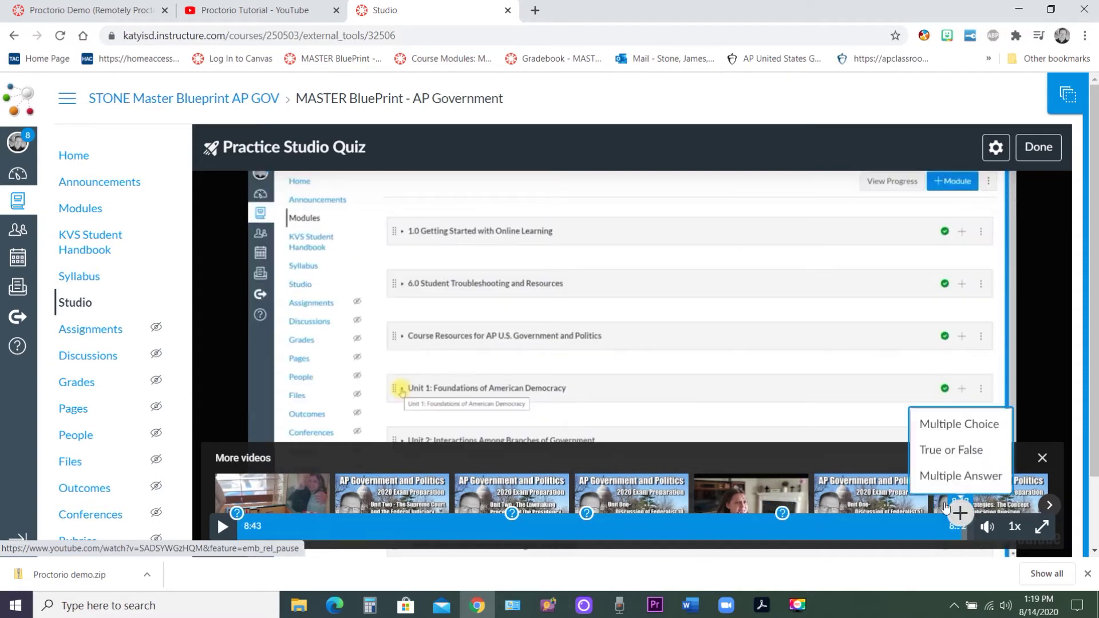
{"action": "left_click", "coordinate": [939, 452]}
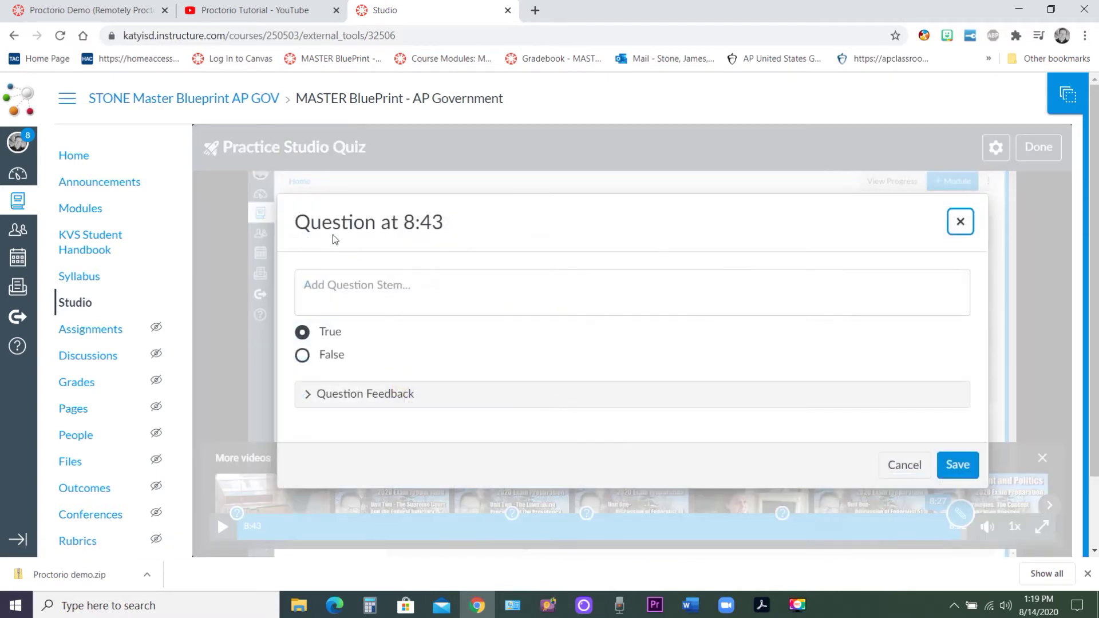
{"action": "left_click", "coordinate": [380, 277]}
{"action": "type", "text": "Thi"}
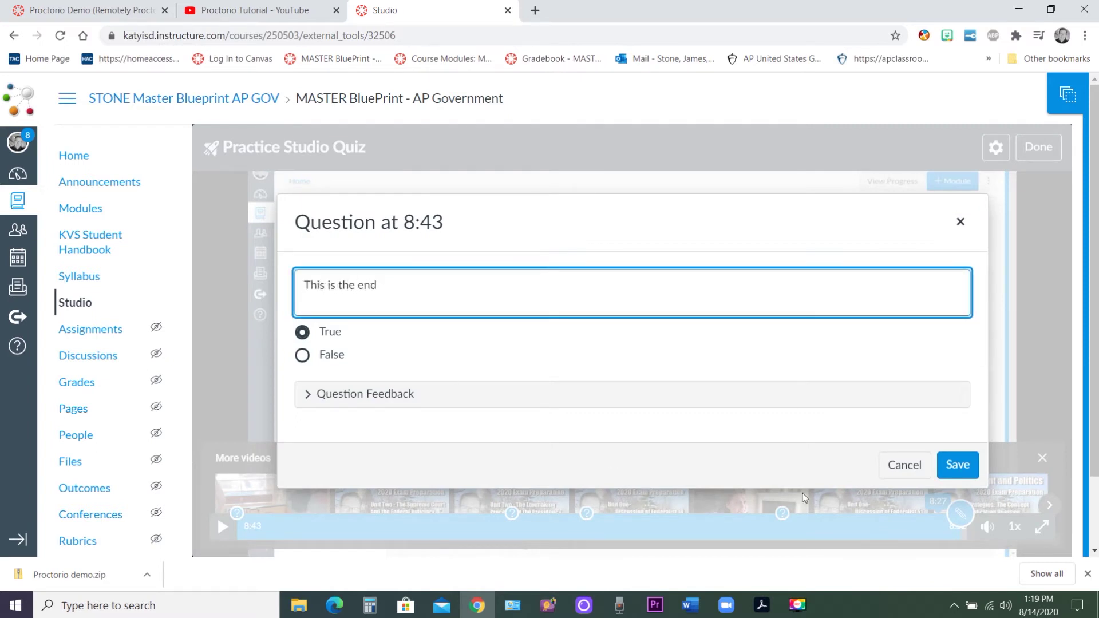
{"action": "type", "text": "s is the end"}
{"action": "left_click", "coordinate": [312, 401]}
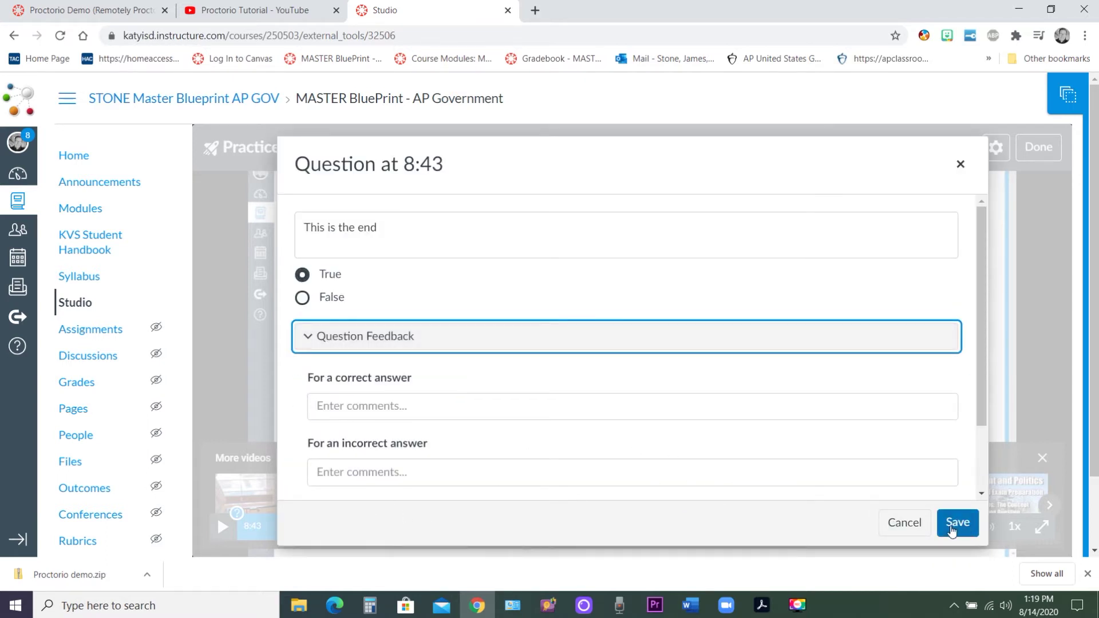
{"action": "left_click", "coordinate": [951, 530]}
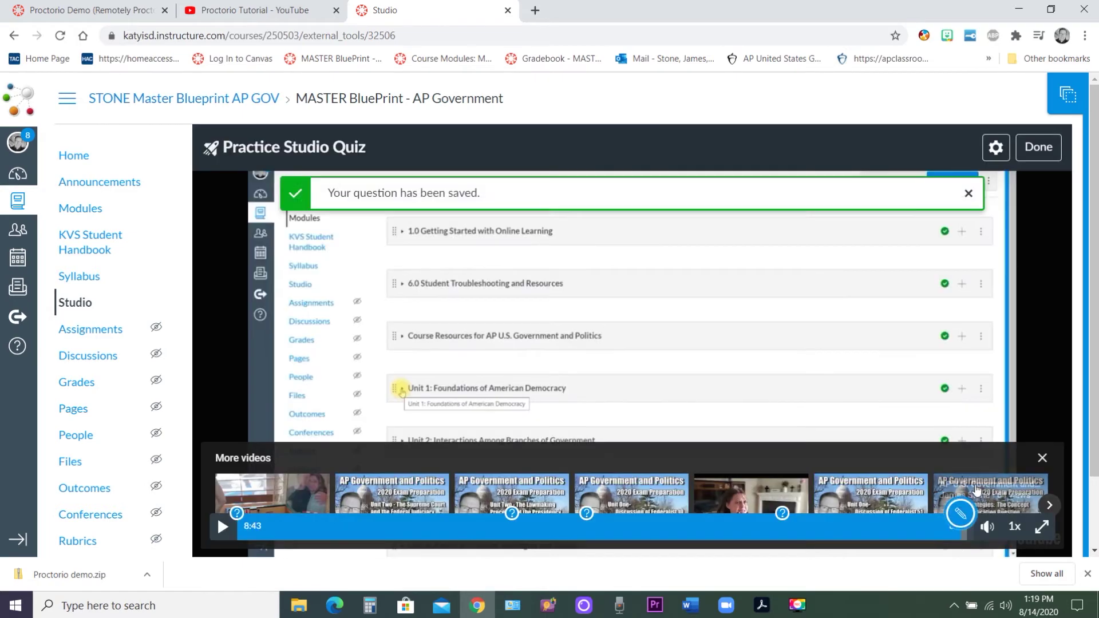
Finish the Practice Studio Quiz and add a new assignment named "Demo embedded video quiz" to the Course Resources for AP U.S. Government and Politics module.
{"action": "left_click", "coordinate": [1028, 149]}
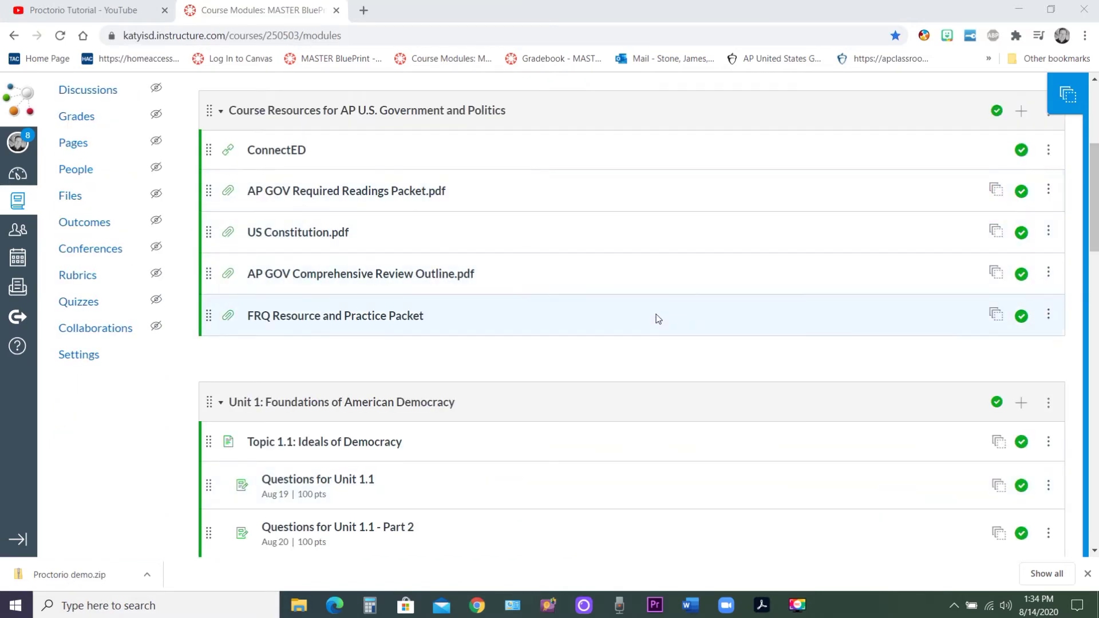
{"action": "left_click", "coordinate": [1022, 112]}
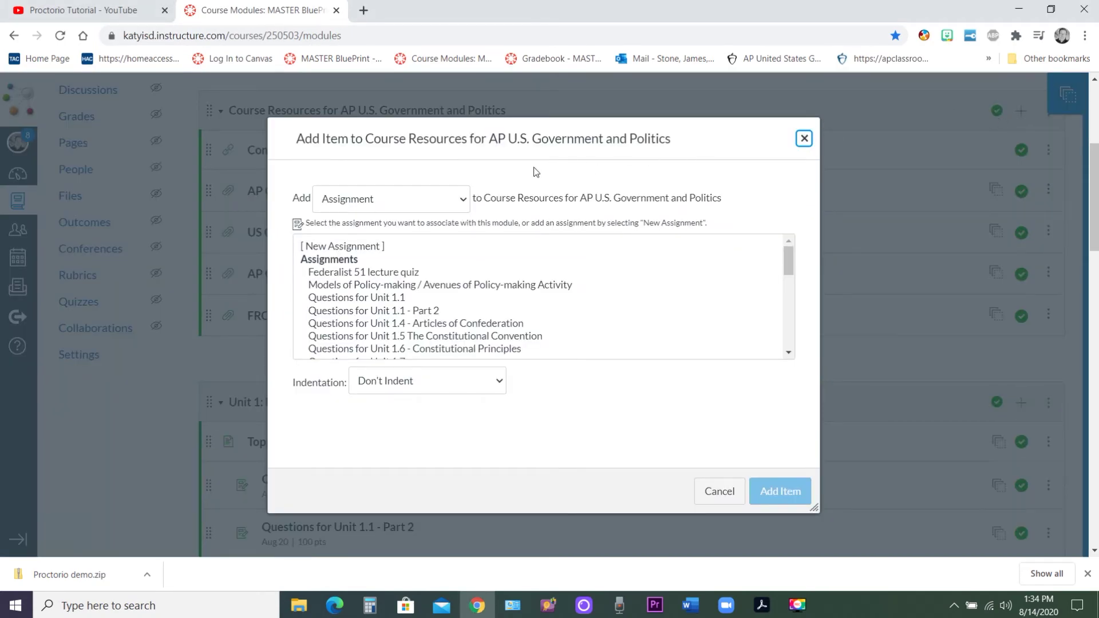
{"action": "left_click", "coordinate": [464, 203]}
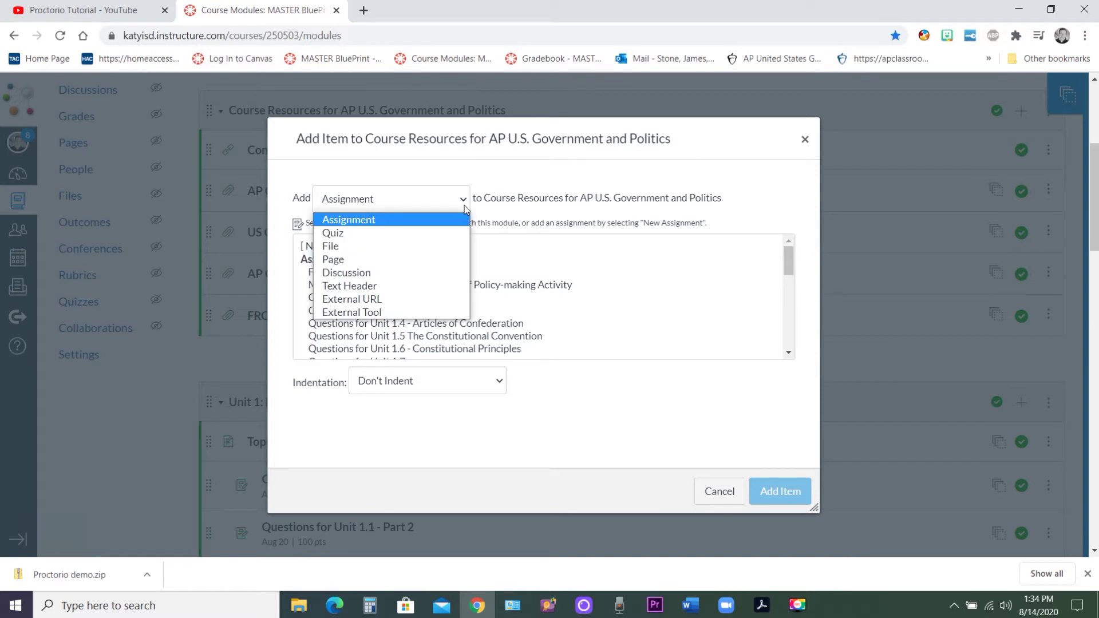
{"action": "left_click", "coordinate": [424, 221]}
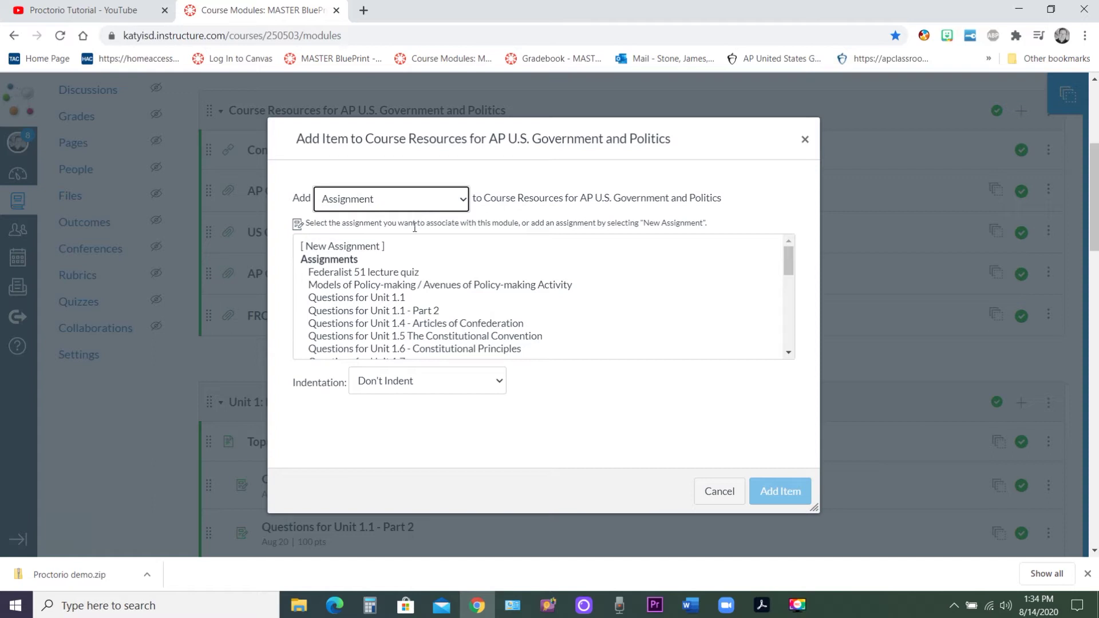
{"action": "left_click", "coordinate": [378, 246]}
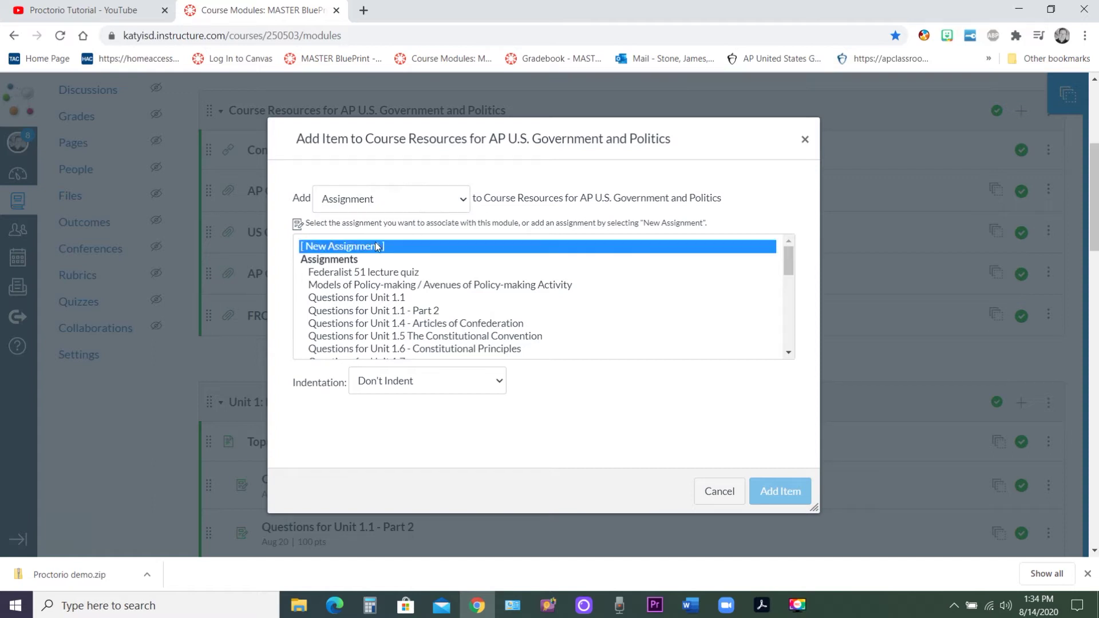
{"action": "left_click", "coordinate": [412, 390]}
{"action": "type", "text": "Demo embedded video quiz"}
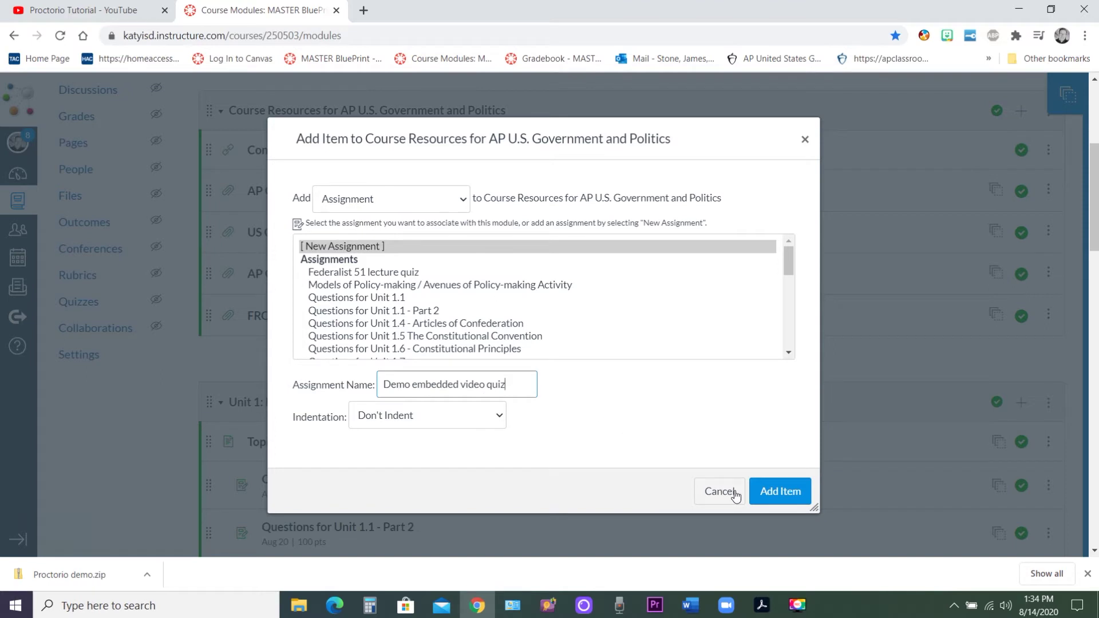
{"action": "left_click", "coordinate": [786, 497]}
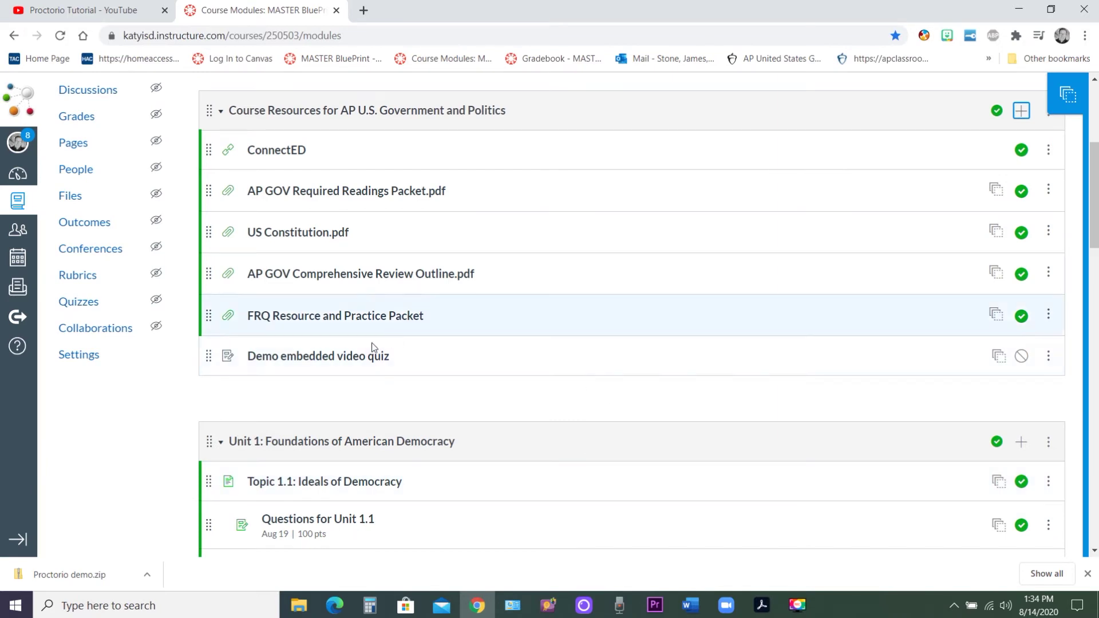
Edit the "Demo embedded video quiz" assignment, setting its points to 100 and its assignment group to Other Grade.
{"action": "left_click", "coordinate": [314, 358]}
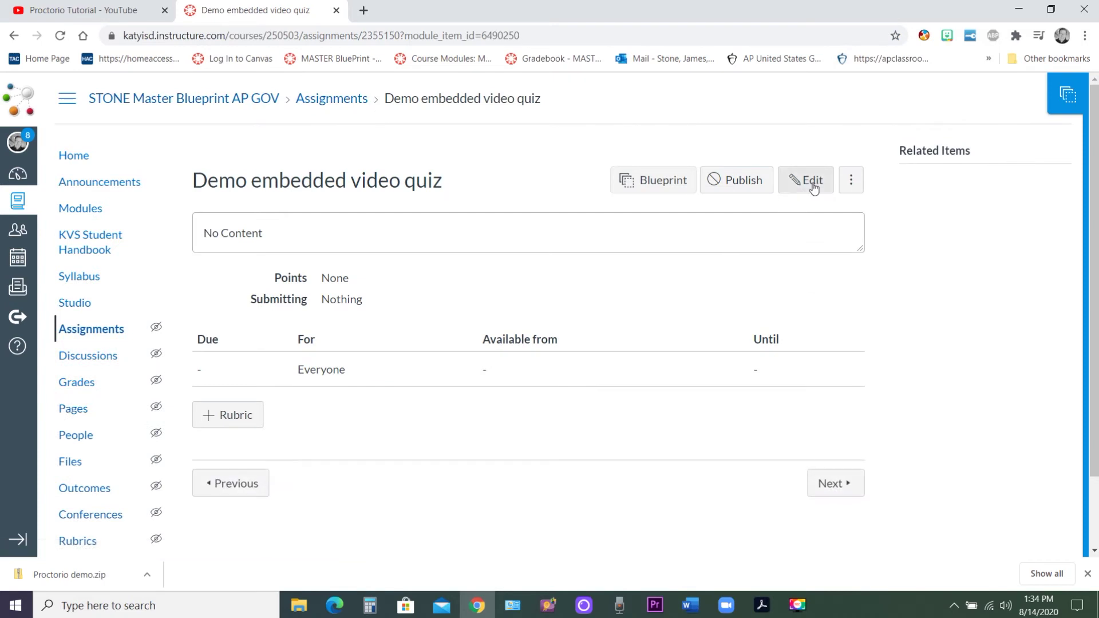
{"action": "left_click", "coordinate": [813, 186]}
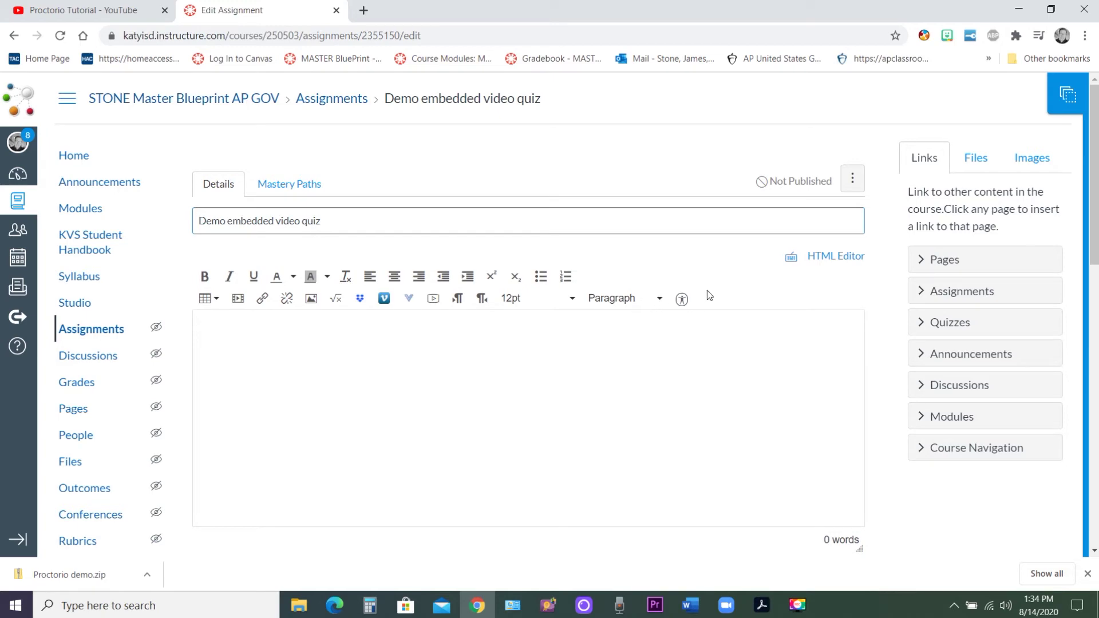
{"action": "scroll", "coordinate": [722, 301], "scroll_direction": "down", "scroll_amount": 5}
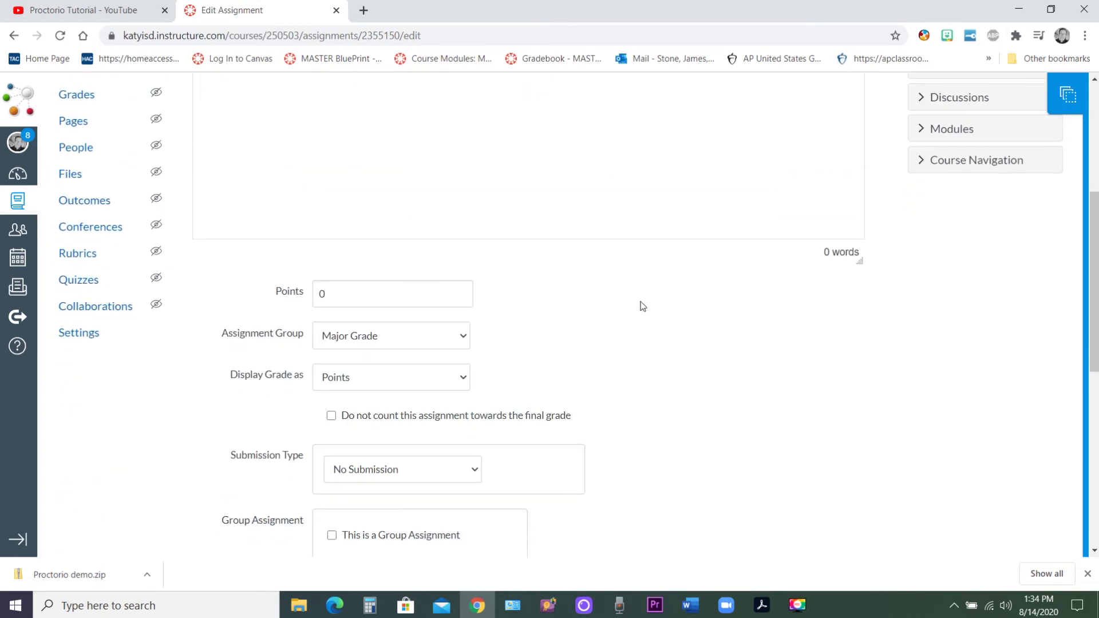
{"action": "double_click", "coordinate": [415, 303]}
{"action": "type", "text": "100"}
{"action": "left_click", "coordinate": [413, 337]}
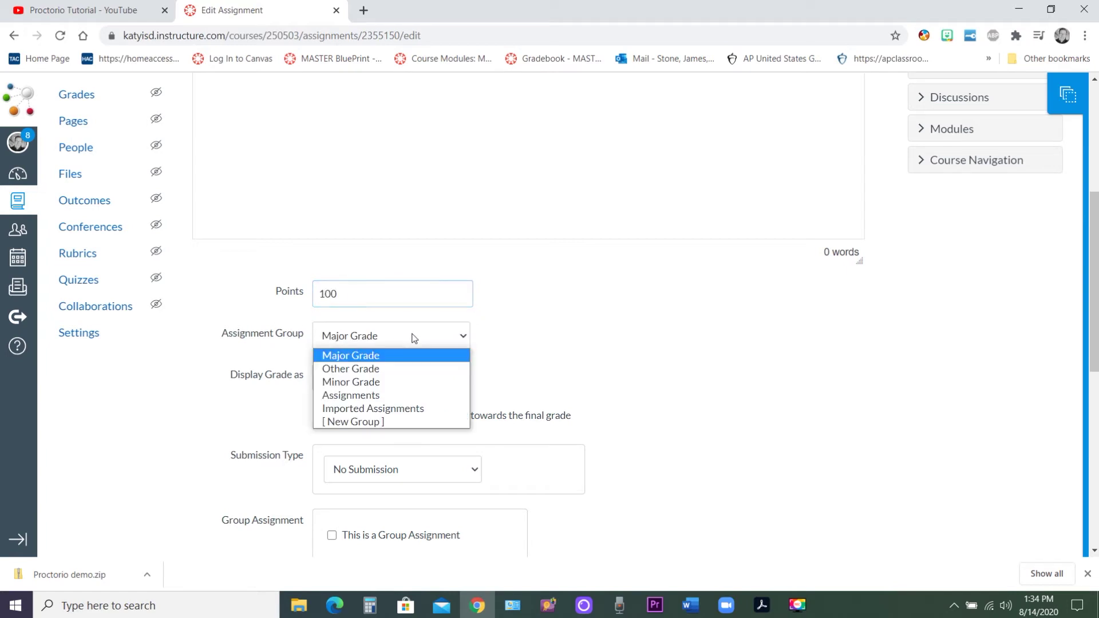
{"action": "left_click", "coordinate": [404, 370]}
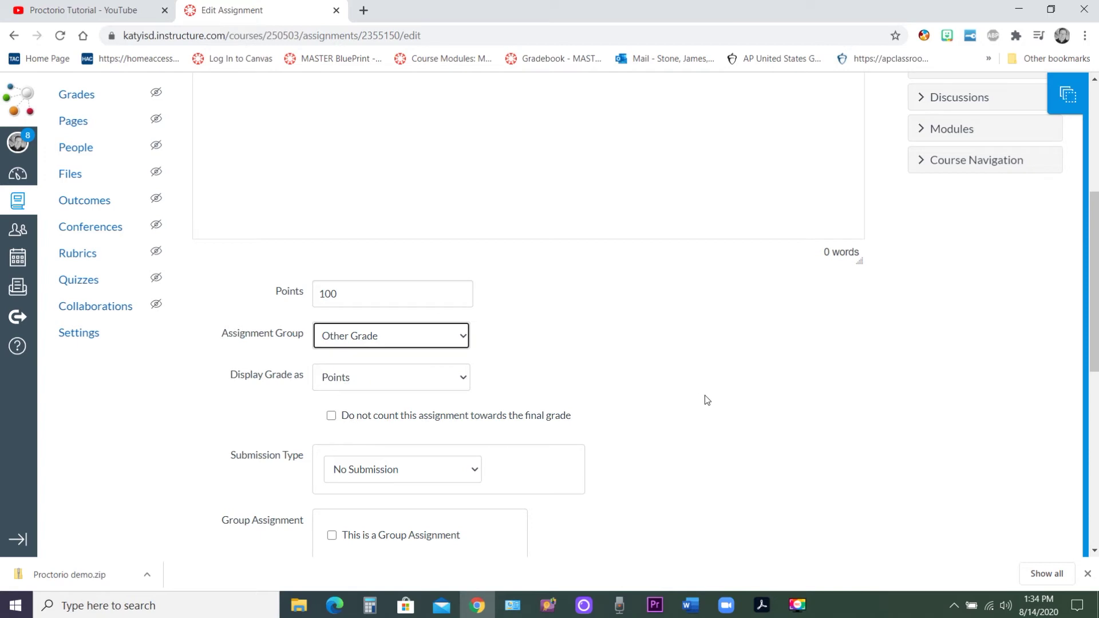
Set the assignment's submission type to External Tool and choose Canvas Studio as the tool.
{"action": "left_click", "coordinate": [473, 471]}
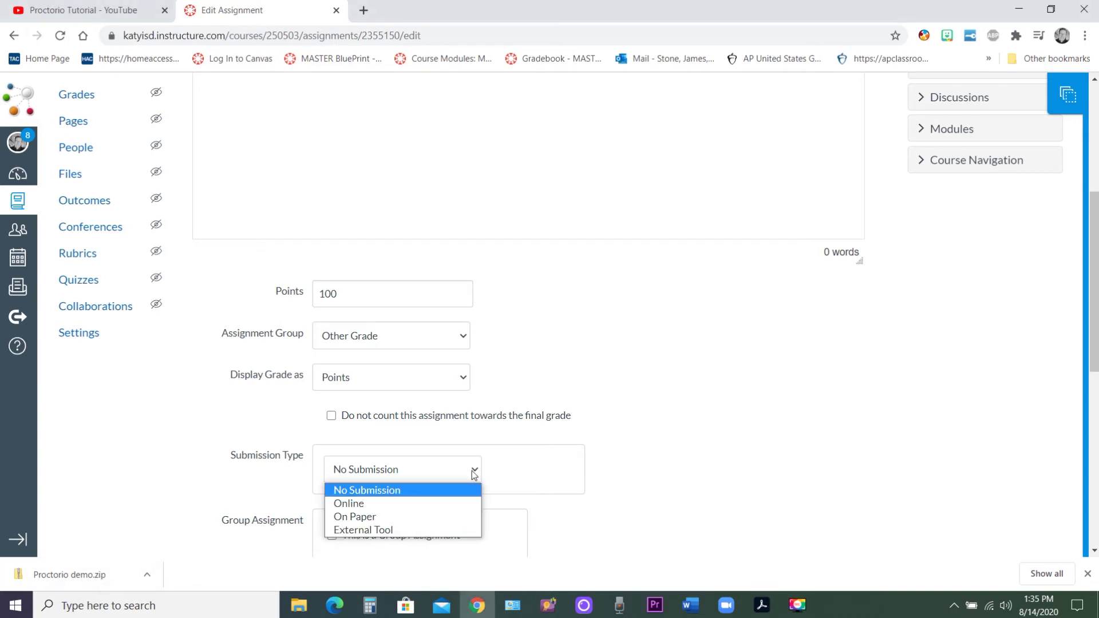
{"action": "left_click", "coordinate": [394, 530]}
{"action": "left_click", "coordinate": [394, 531]}
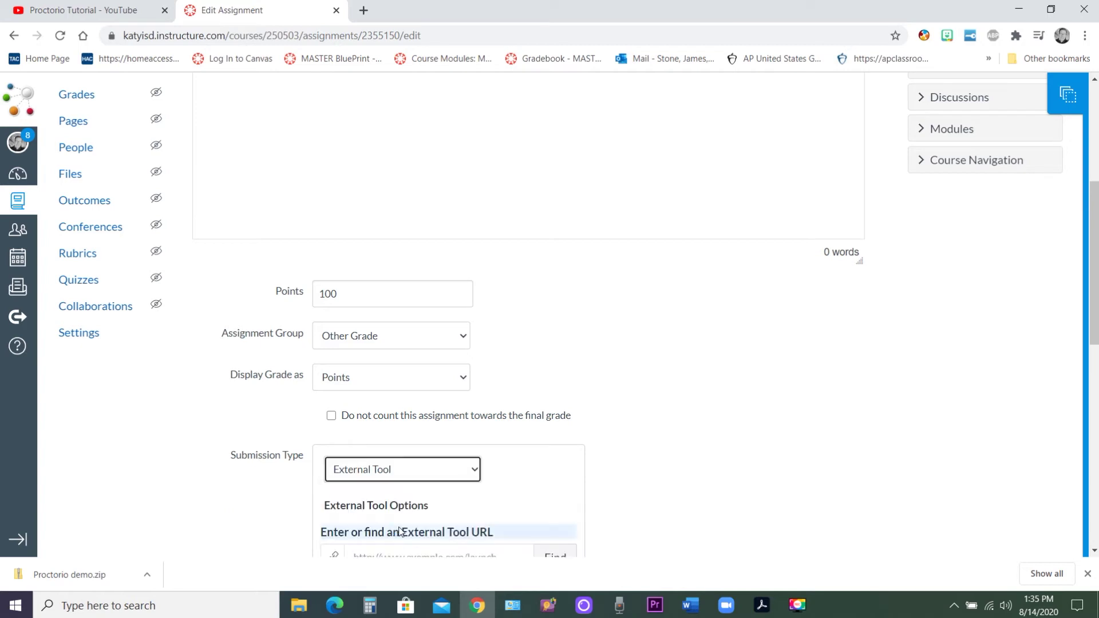
{"action": "scroll", "coordinate": [525, 517], "scroll_direction": "down", "scroll_amount": 3}
{"action": "left_click", "coordinate": [555, 413]}
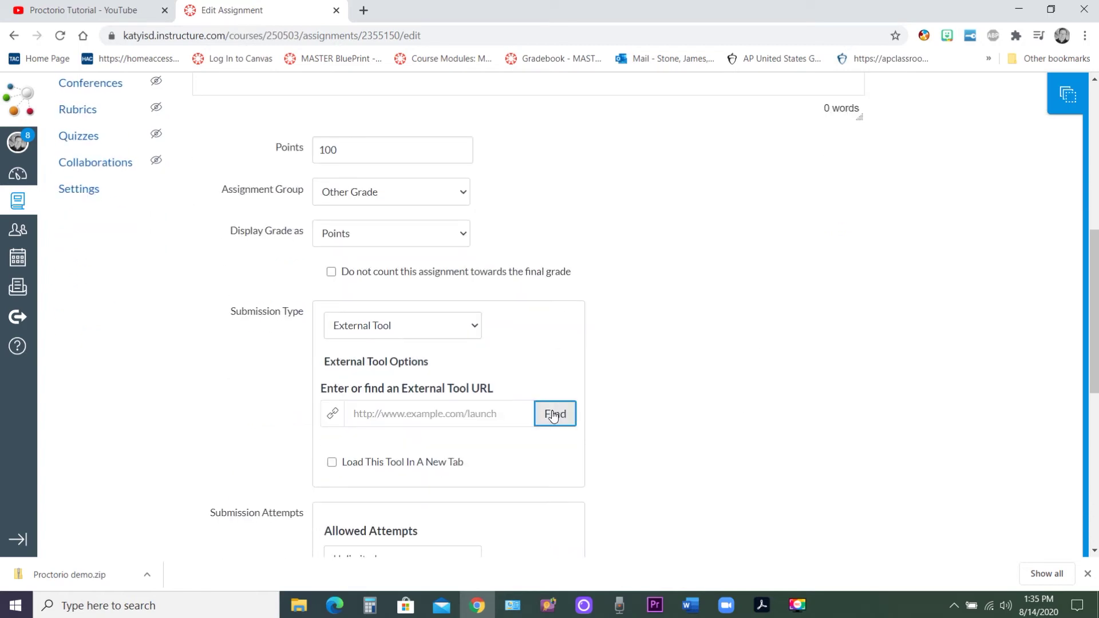
{"action": "scroll", "coordinate": [596, 321], "scroll_direction": "down", "scroll_amount": 6}
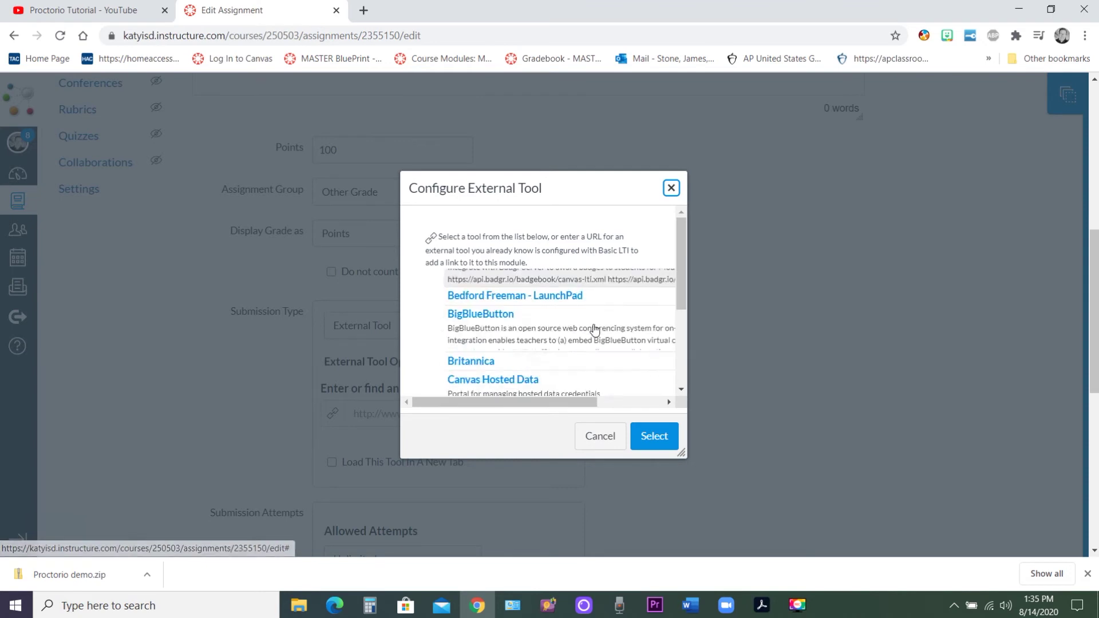
{"action": "left_click", "coordinate": [479, 347]}
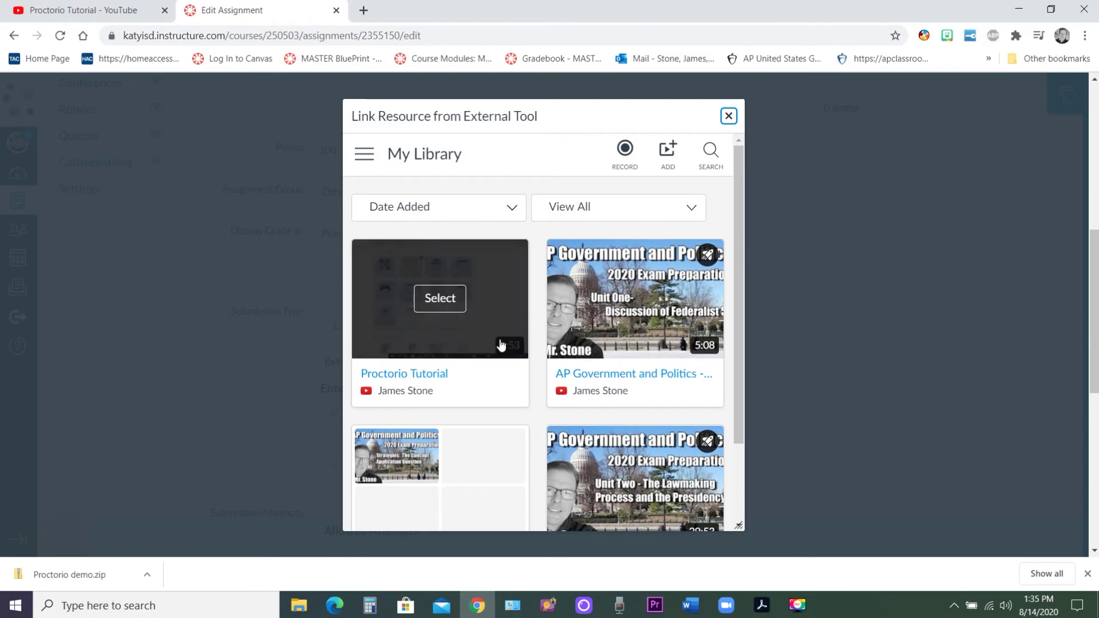
Embed the Proctorio Tutorial video with its Practice Studio Quiz as a video quiz and save the assignment.
{"action": "mouse_move", "coordinate": [414, 325]}
{"action": "left_click", "coordinate": [446, 308]}
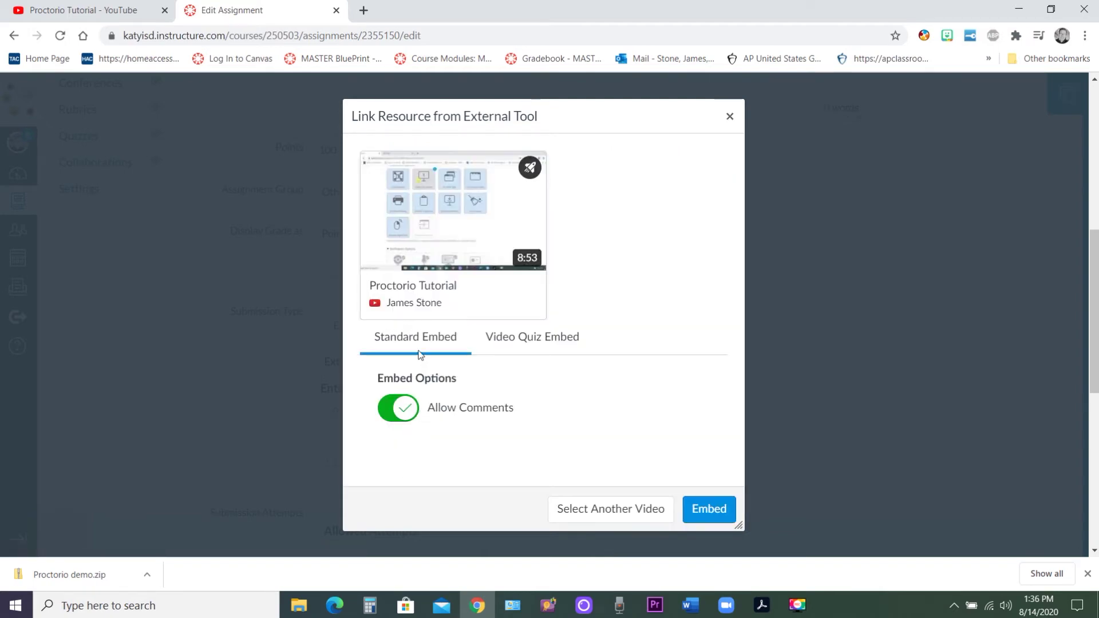
{"action": "left_click", "coordinate": [543, 343]}
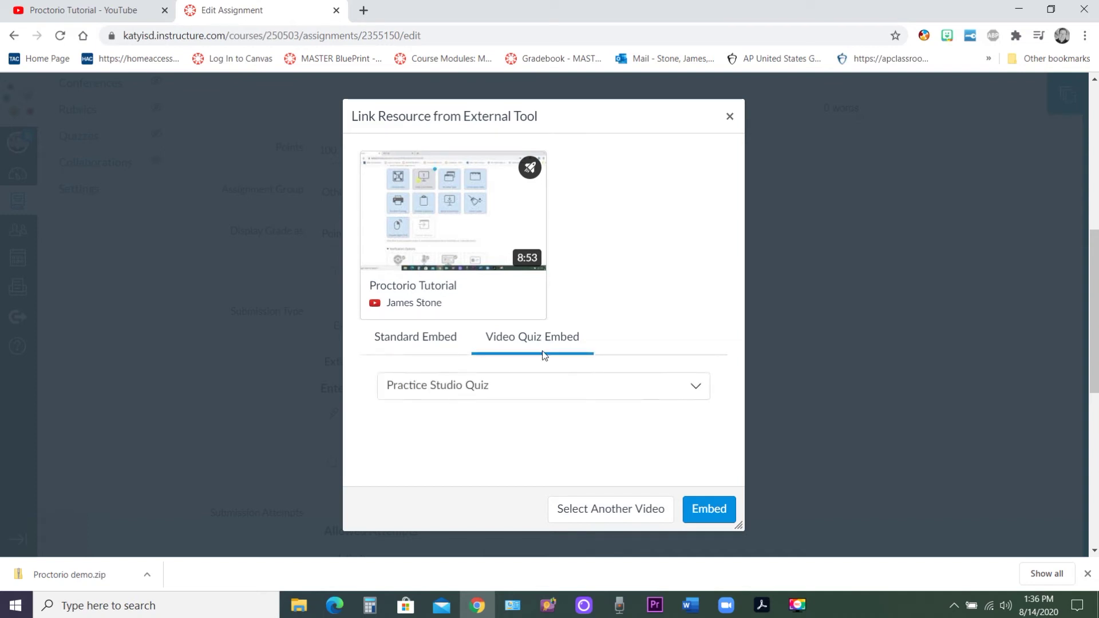
{"action": "left_click", "coordinate": [710, 511]}
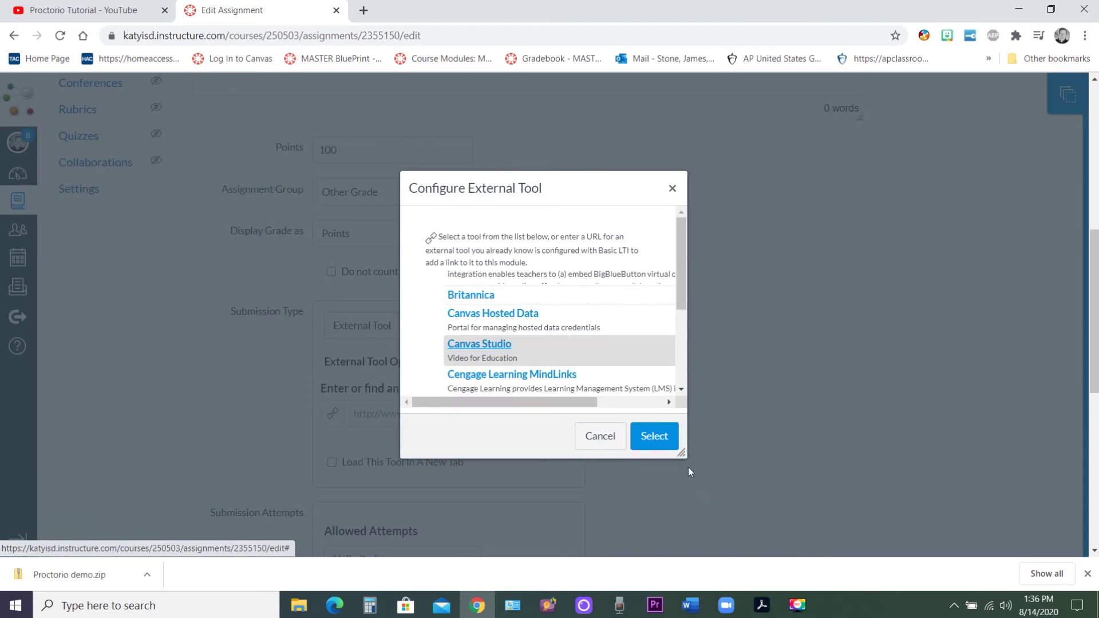
{"action": "left_click", "coordinate": [665, 438]}
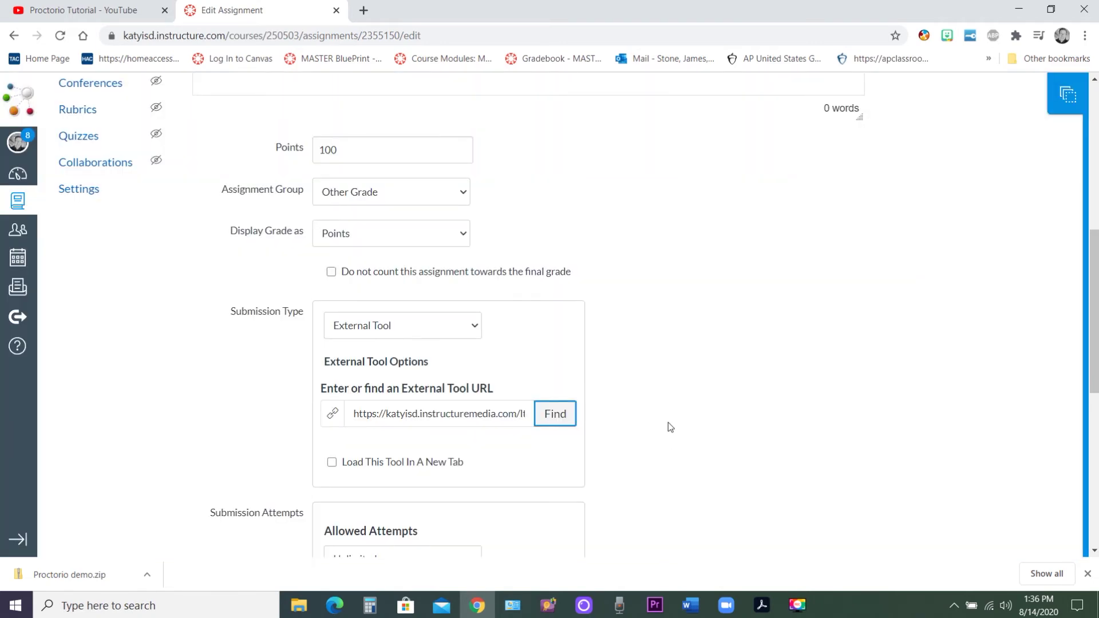
{"action": "scroll", "coordinate": [669, 424], "scroll_direction": "up", "scroll_amount": 7}
{"action": "scroll", "coordinate": [678, 428], "scroll_direction": "down", "scroll_amount": 5}
{"action": "scroll", "coordinate": [688, 432], "scroll_direction": "down", "scroll_amount": 10}
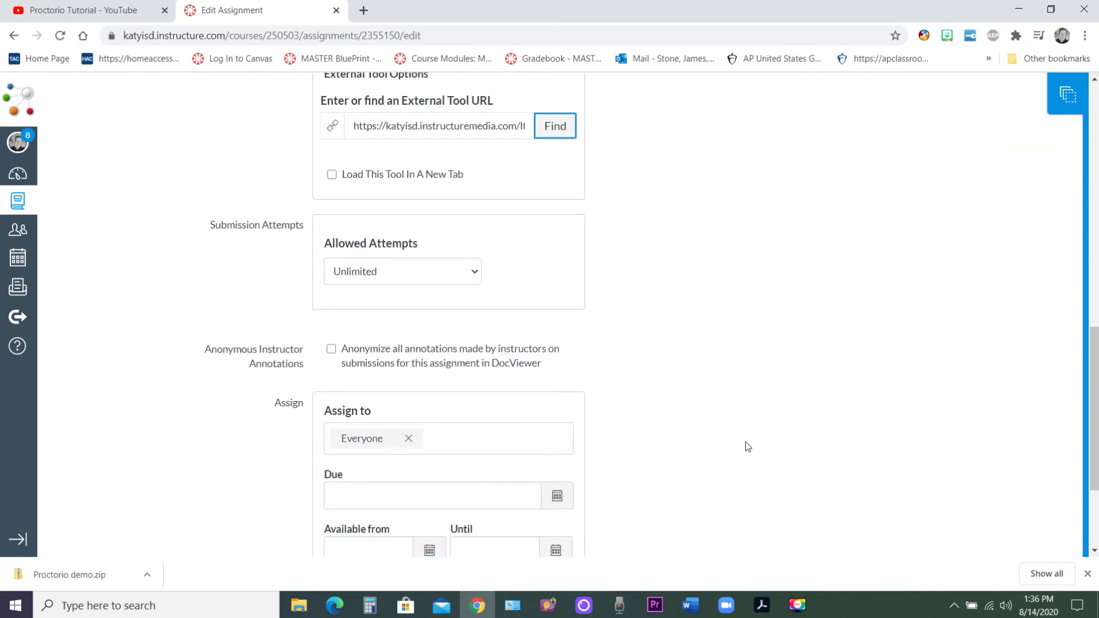
{"action": "left_click", "coordinate": [836, 505]}
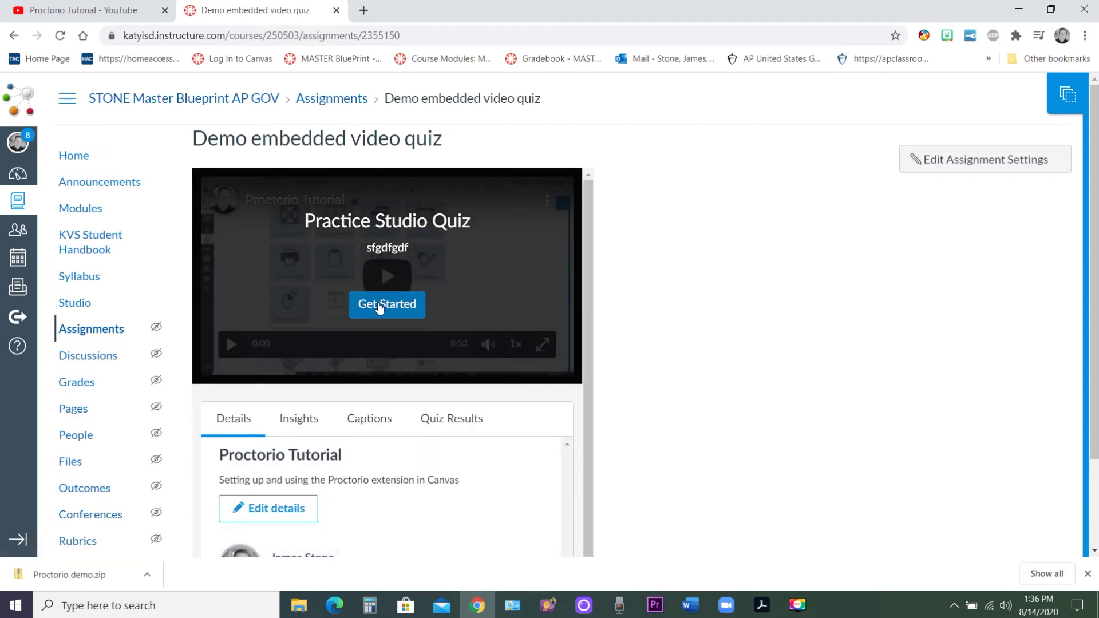
Preview the embedded video quiz, answering True to the first question and resuming the video.
{"action": "left_click", "coordinate": [384, 310]}
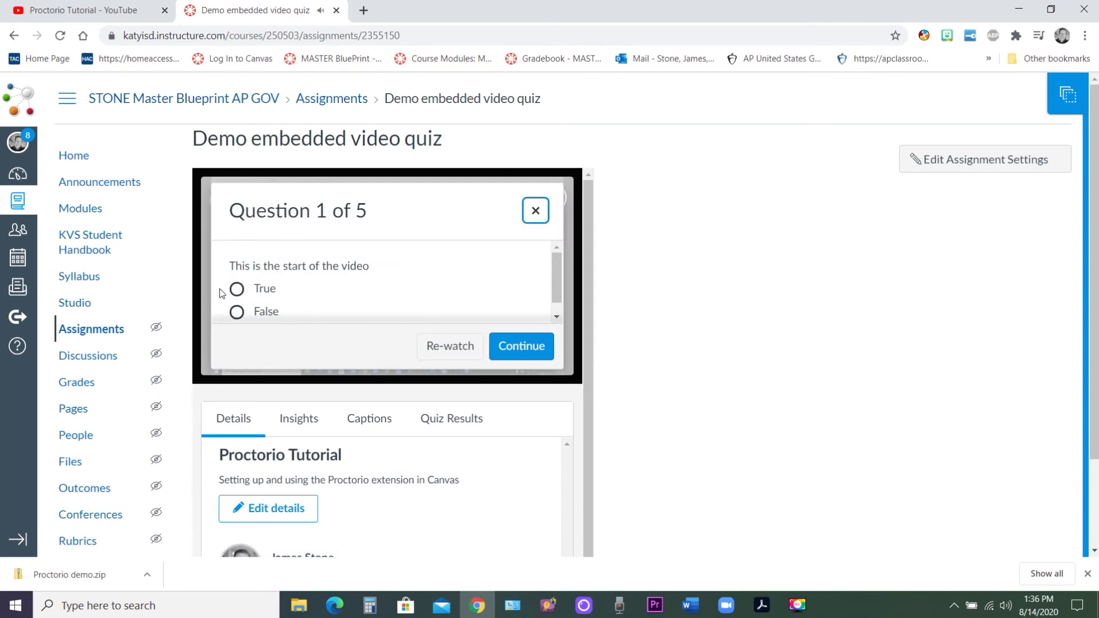
{"action": "left_click", "coordinate": [237, 290]}
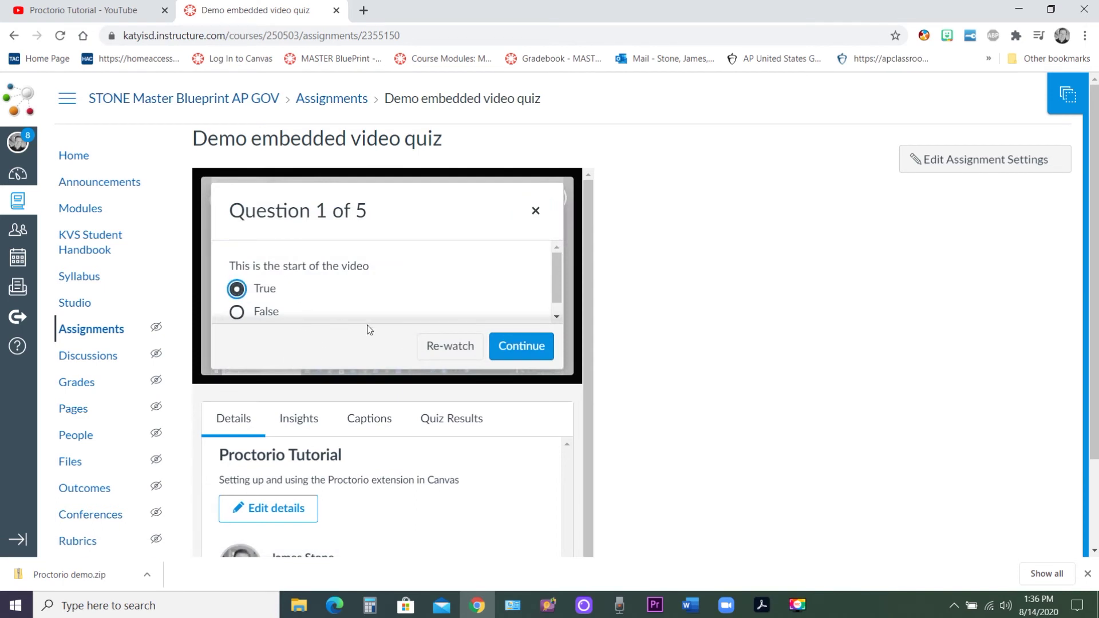
{"action": "left_click", "coordinate": [517, 345]}
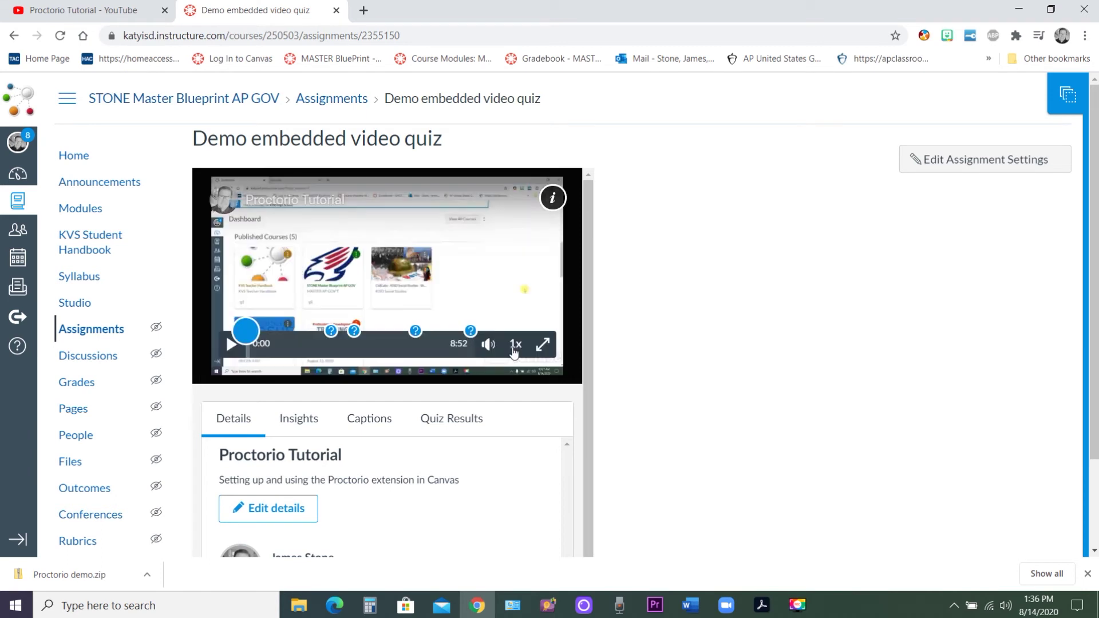
{"action": "left_click", "coordinate": [232, 343]}
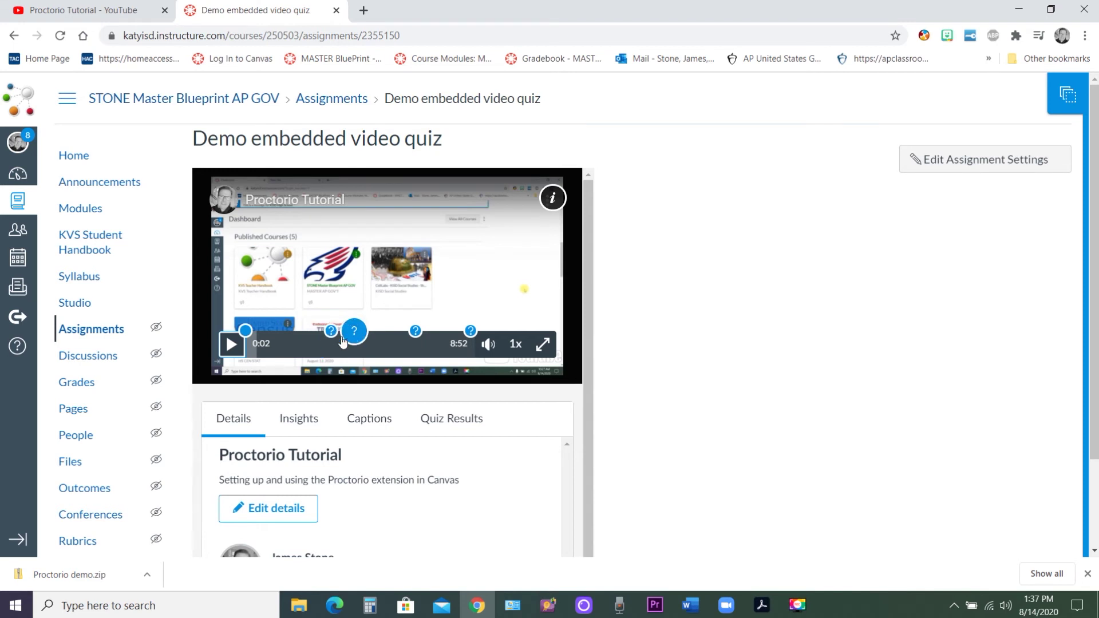
{"action": "scroll", "coordinate": [388, 444], "scroll_direction": "down", "scroll_amount": 1}
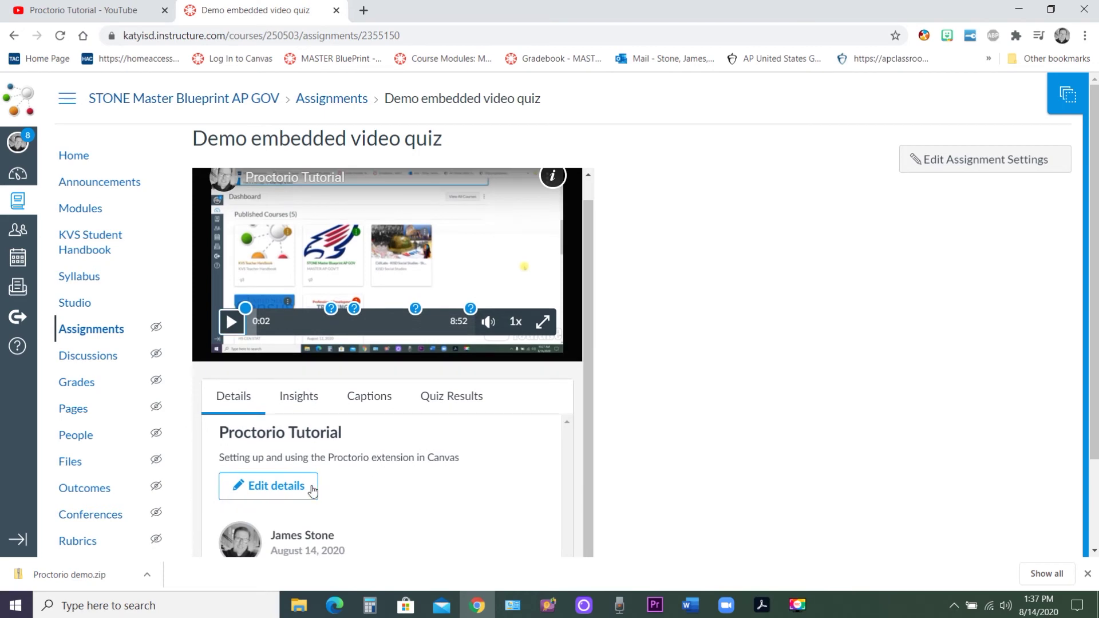
Reopen the Practice Studio Quiz of the Proctorio Tutorial video for editing from My Library in Studio.
{"action": "left_click", "coordinate": [79, 305]}
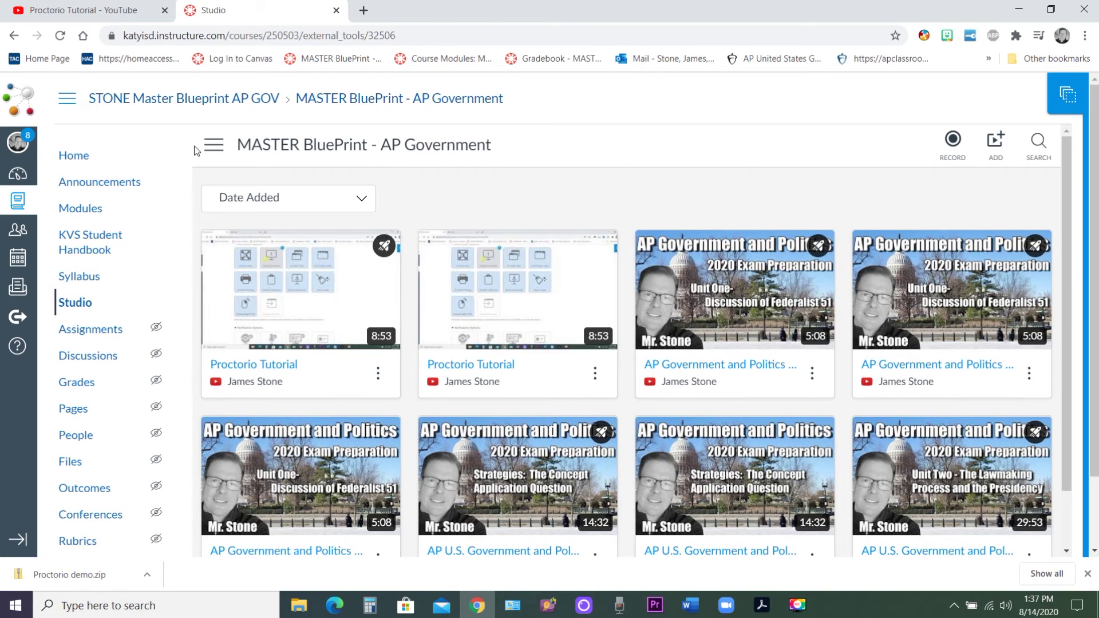
{"action": "left_click", "coordinate": [213, 145]}
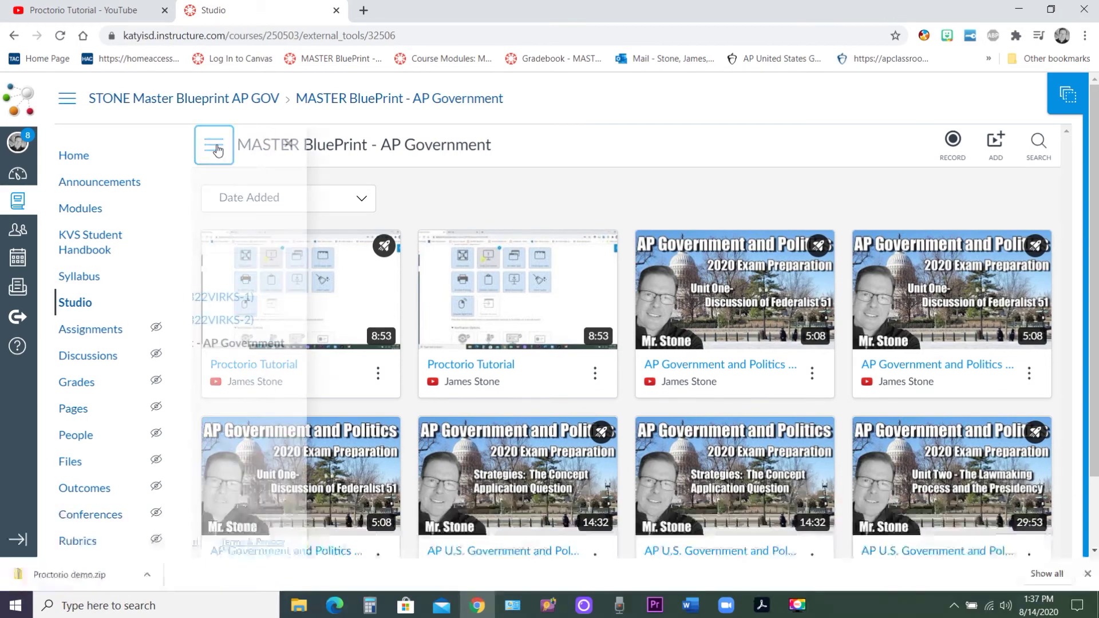
{"action": "left_click", "coordinate": [225, 208]}
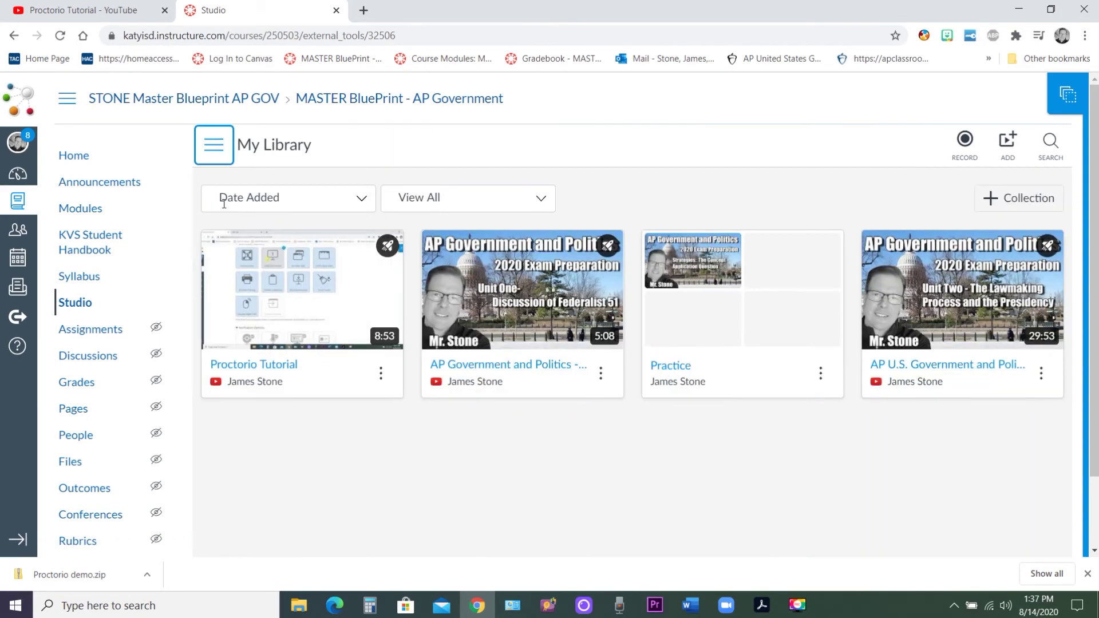
{"action": "mouse_move", "coordinate": [223, 263]}
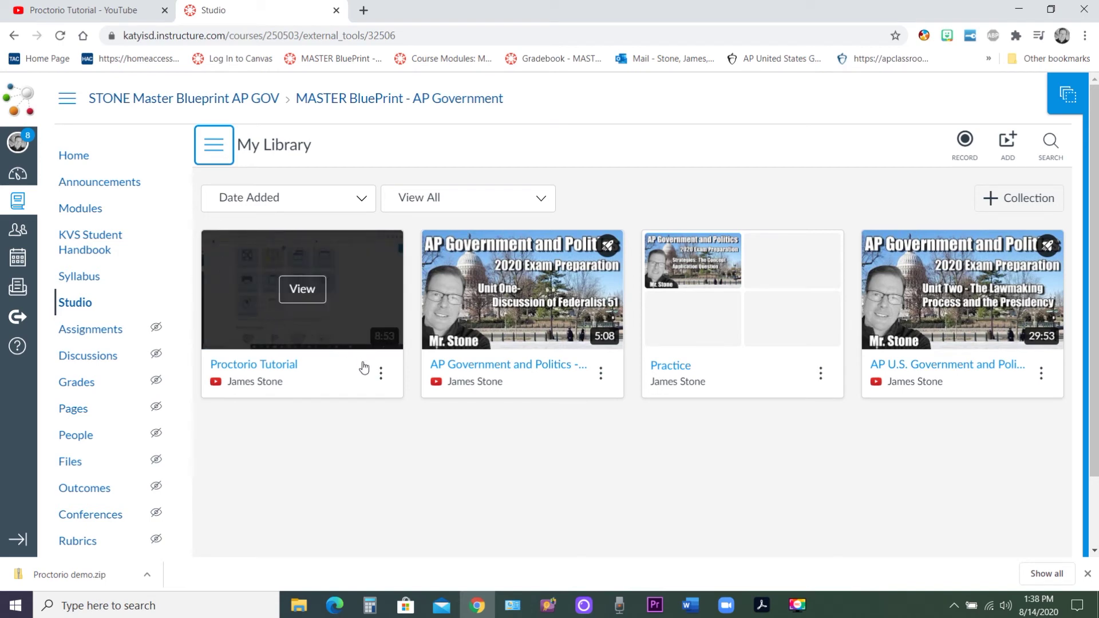
{"action": "left_click", "coordinate": [381, 375]}
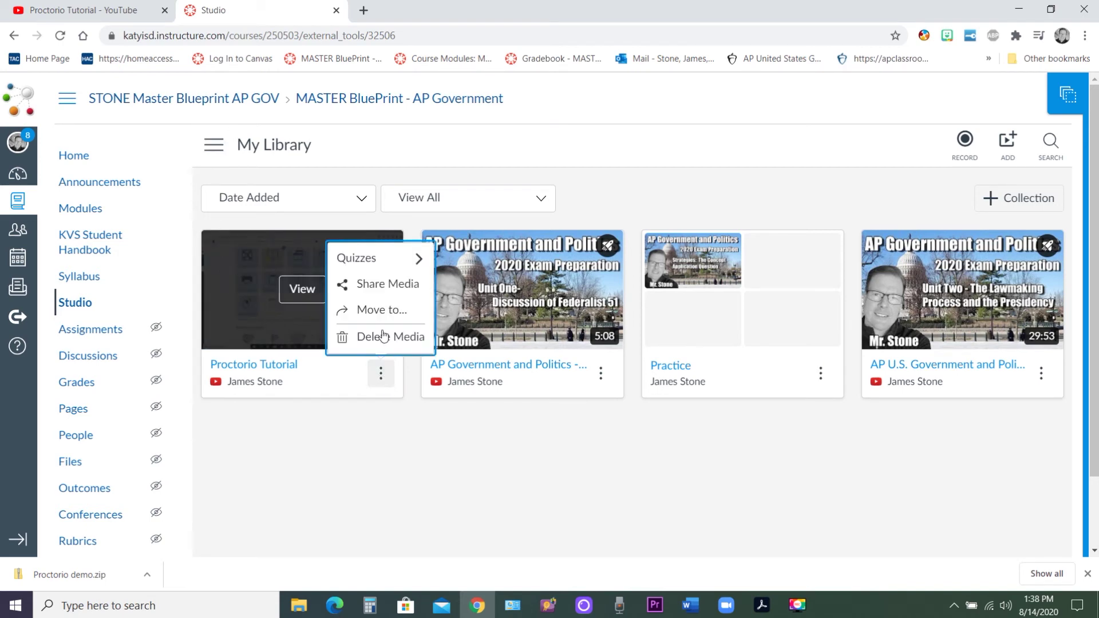
{"action": "mouse_move", "coordinate": [391, 262]}
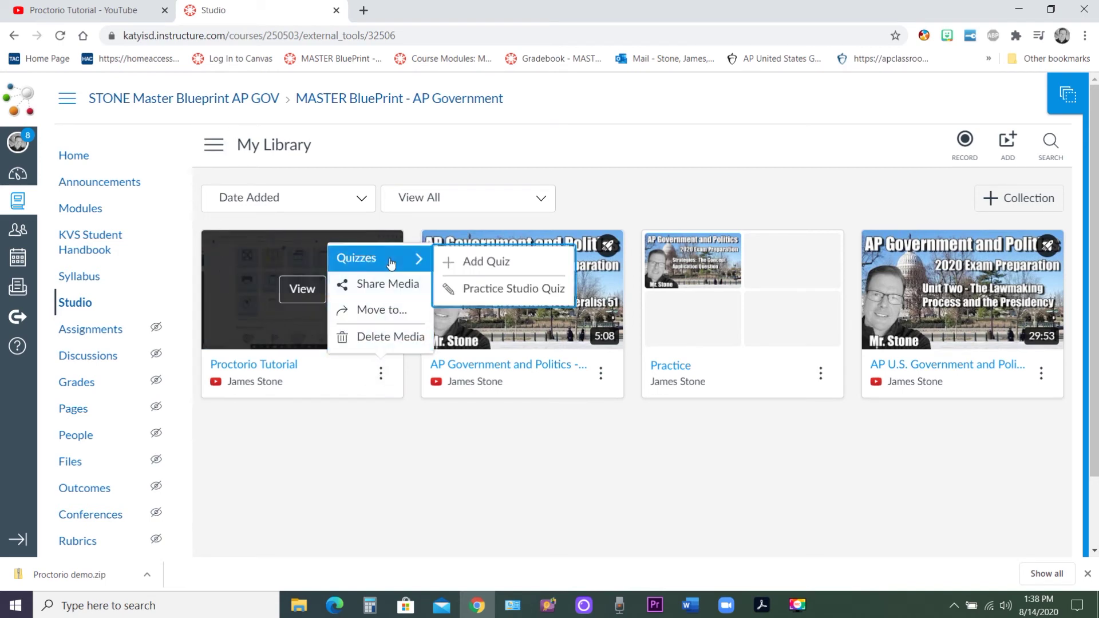
{"action": "left_click", "coordinate": [475, 291]}
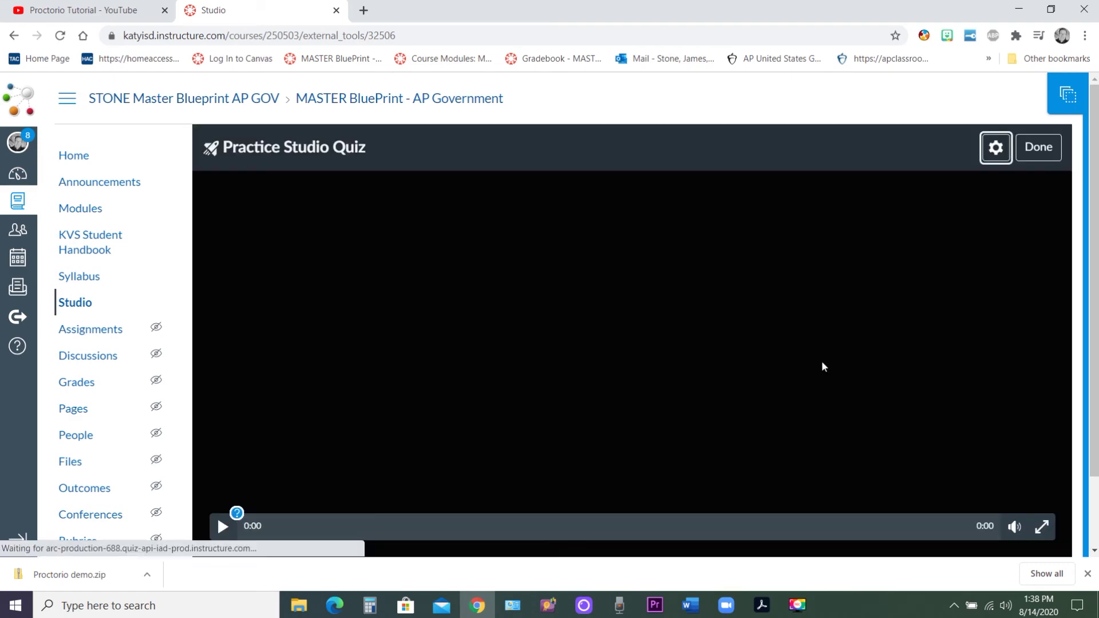
Hide the question markers on the timeline for students in the Practice Studio Quiz settings, save, and finish editing the quiz.
{"action": "scroll", "coordinate": [739, 393], "scroll_direction": "down", "scroll_amount": 2}
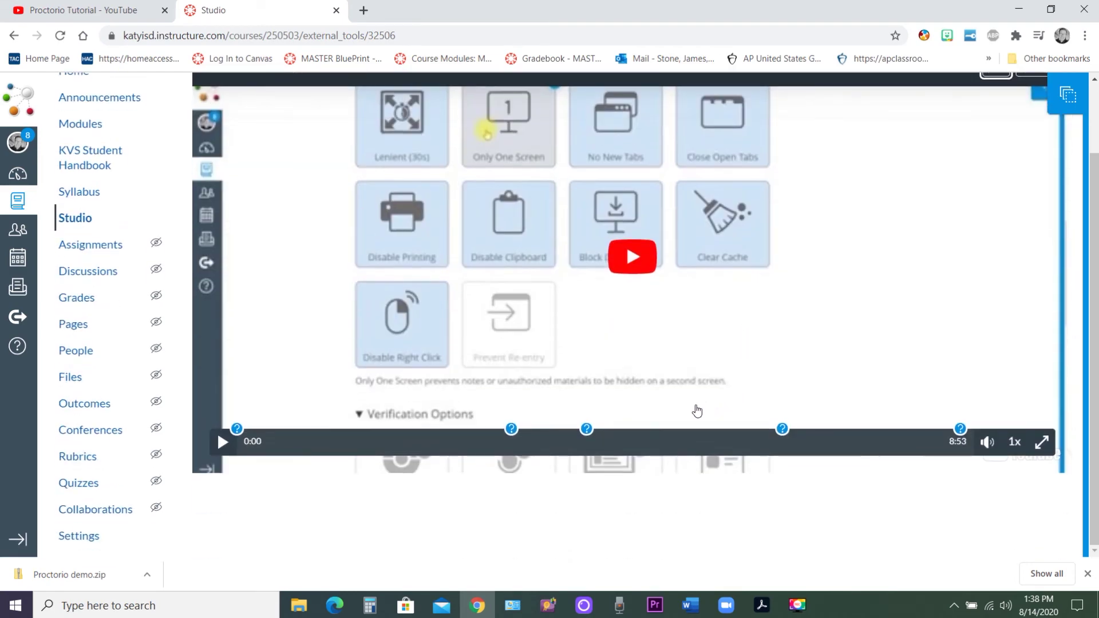
{"action": "scroll", "coordinate": [738, 378], "scroll_direction": "up", "scroll_amount": 2}
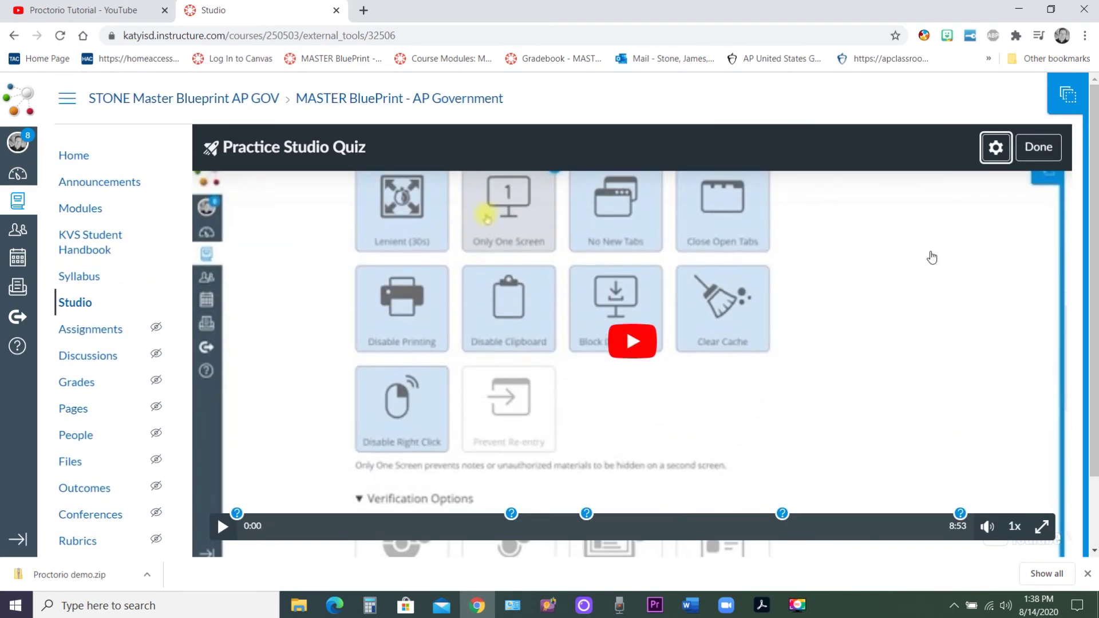
{"action": "left_click", "coordinate": [997, 147]}
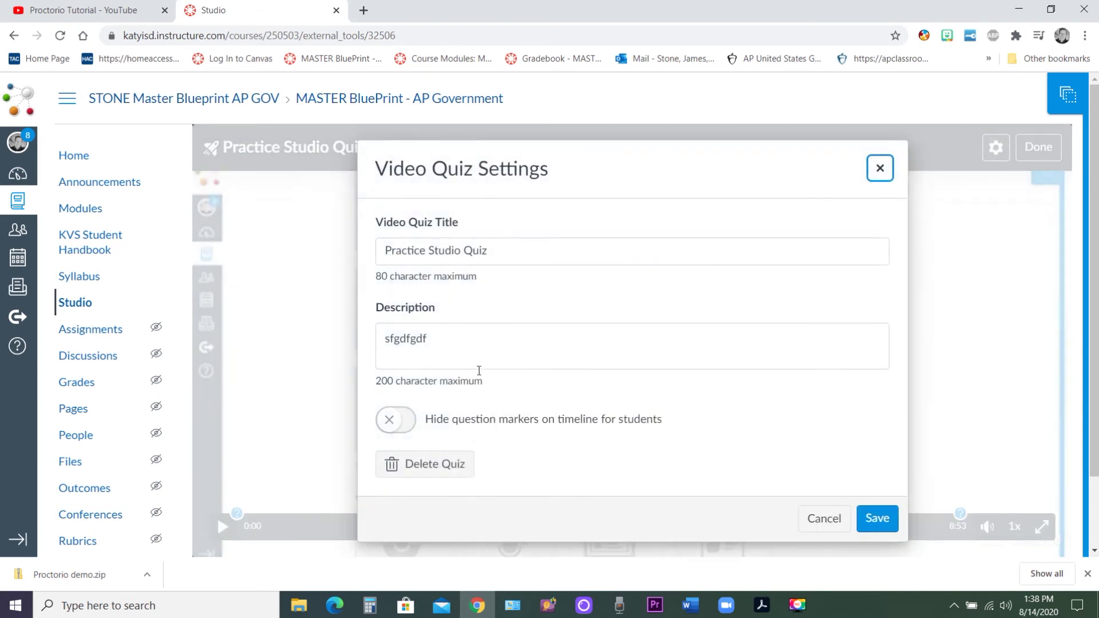
{"action": "left_click", "coordinate": [409, 426]}
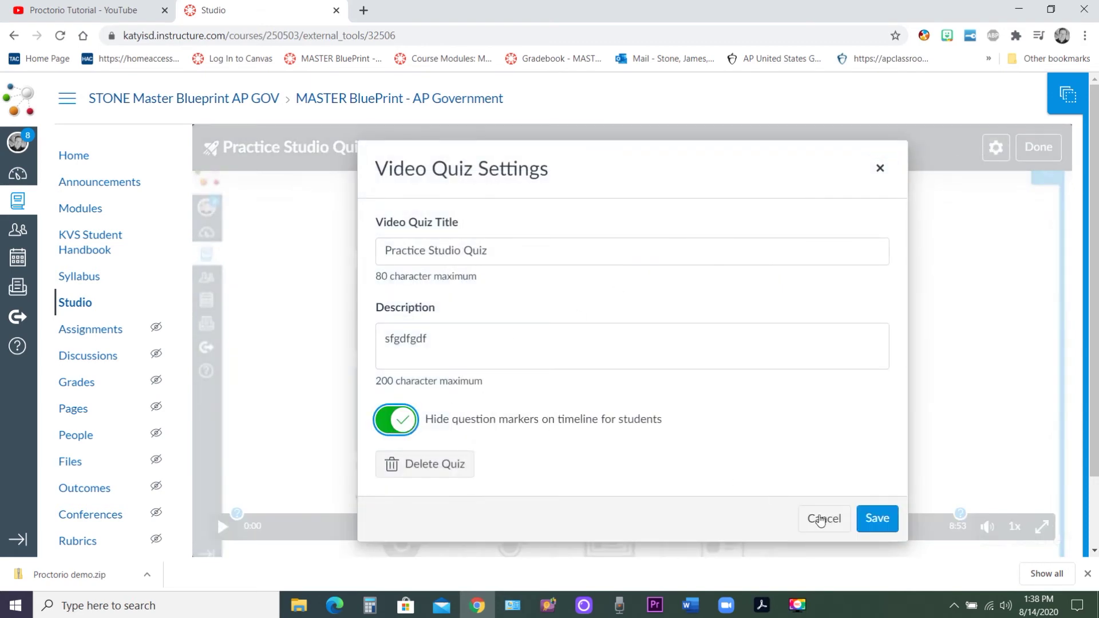
{"action": "left_click", "coordinate": [878, 520]}
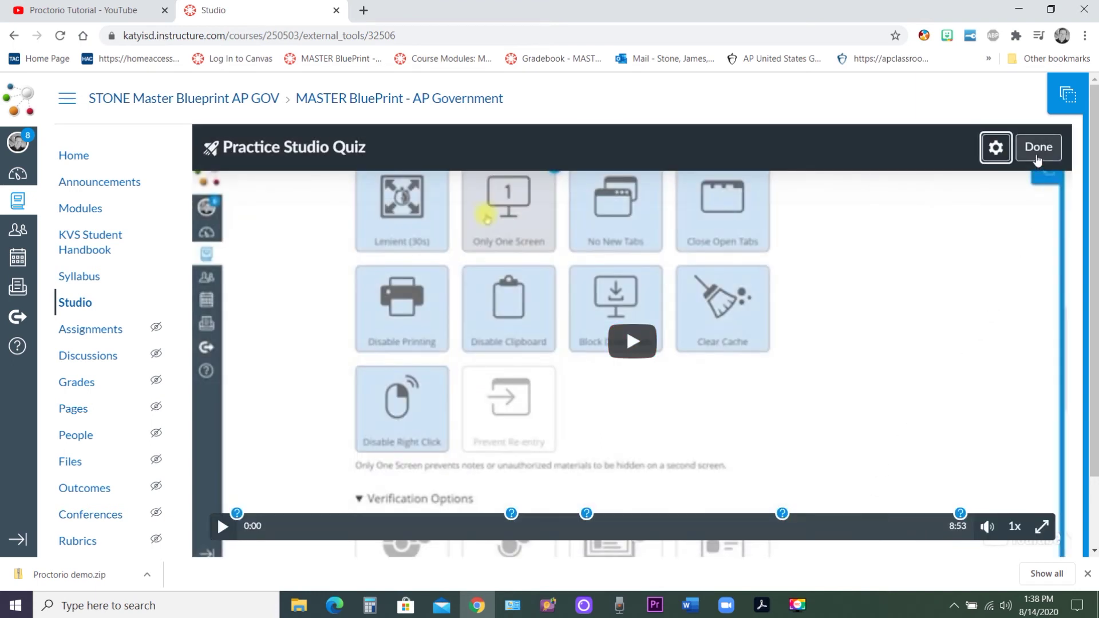
{"action": "left_click", "coordinate": [1037, 150]}
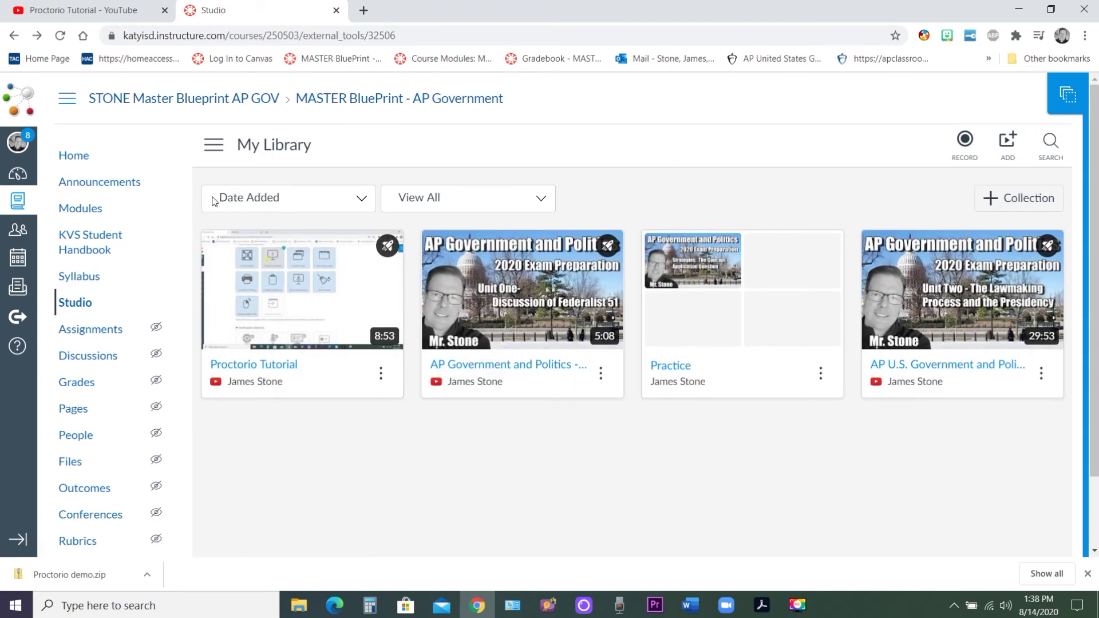
{"action": "left_click", "coordinate": [83, 211]}
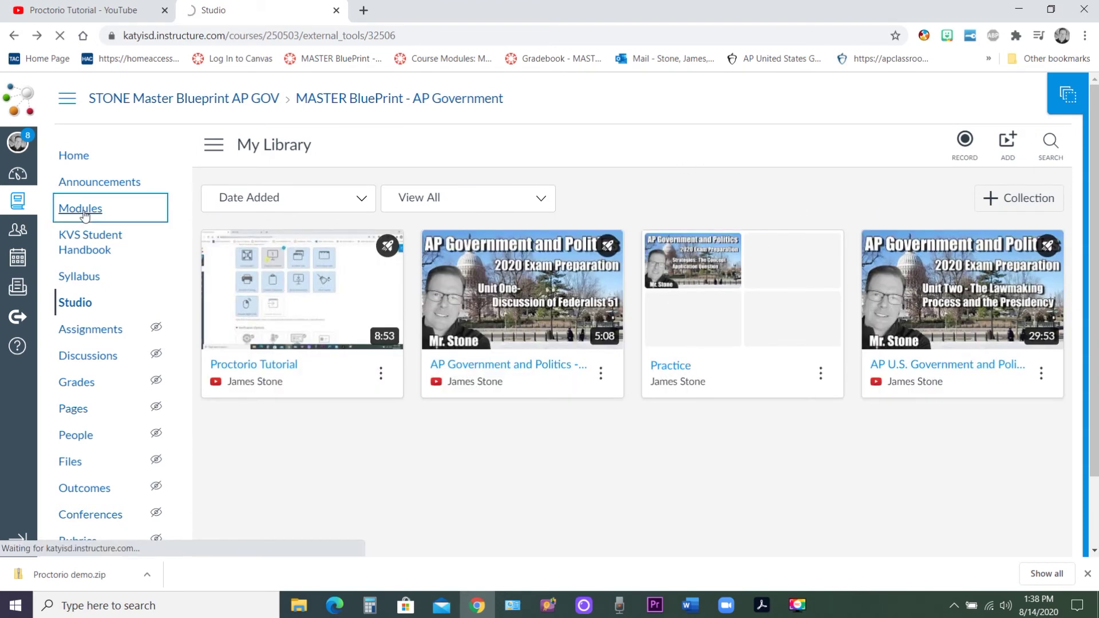
{"action": "scroll", "coordinate": [85, 216], "scroll_direction": "down", "scroll_amount": 4}
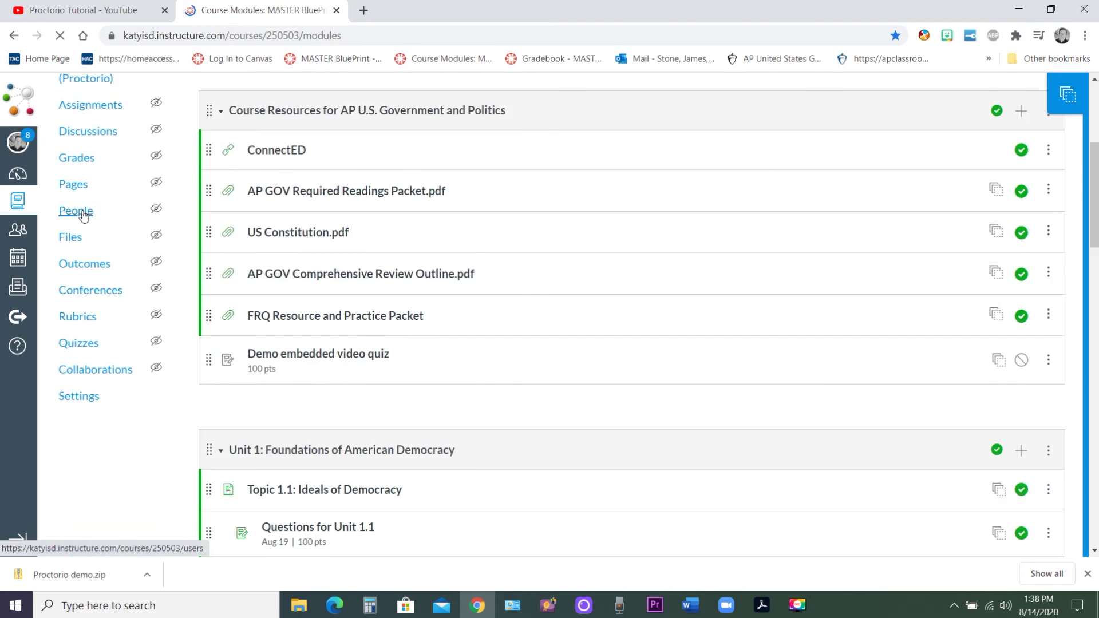
{"action": "scroll", "coordinate": [169, 214], "scroll_direction": "up", "scroll_amount": 4}
{"action": "left_click", "coordinate": [96, 160]}
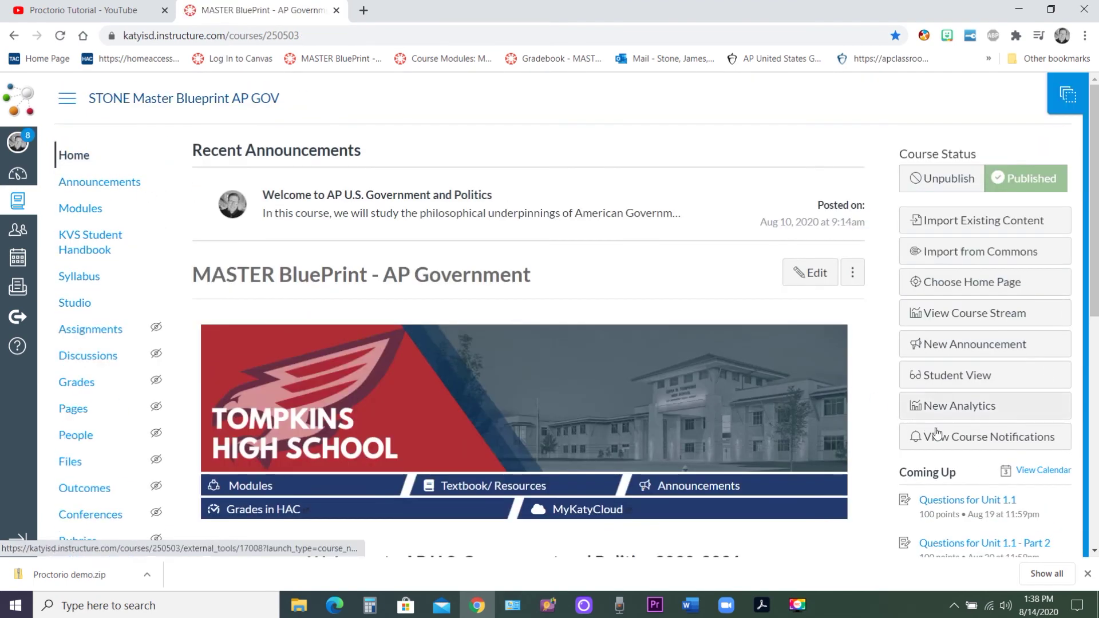
{"action": "left_click", "coordinate": [945, 383]}
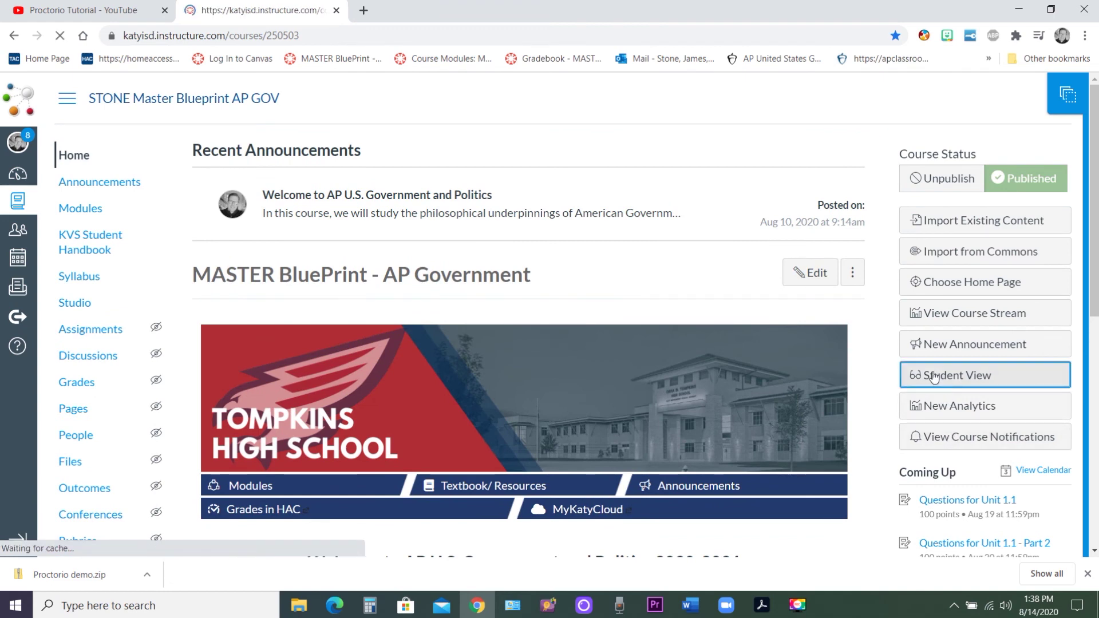
{"action": "scroll", "coordinate": [667, 329], "scroll_direction": "down", "scroll_amount": 2}
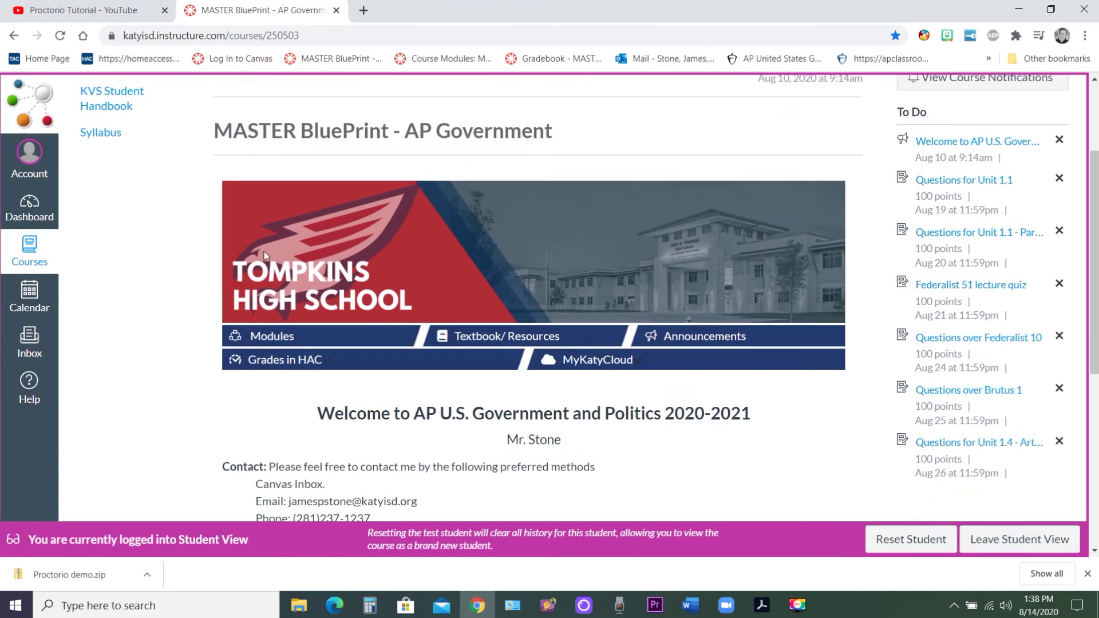
{"action": "scroll", "coordinate": [264, 256], "scroll_direction": "up", "scroll_amount": 3}
{"action": "left_click", "coordinate": [105, 211]}
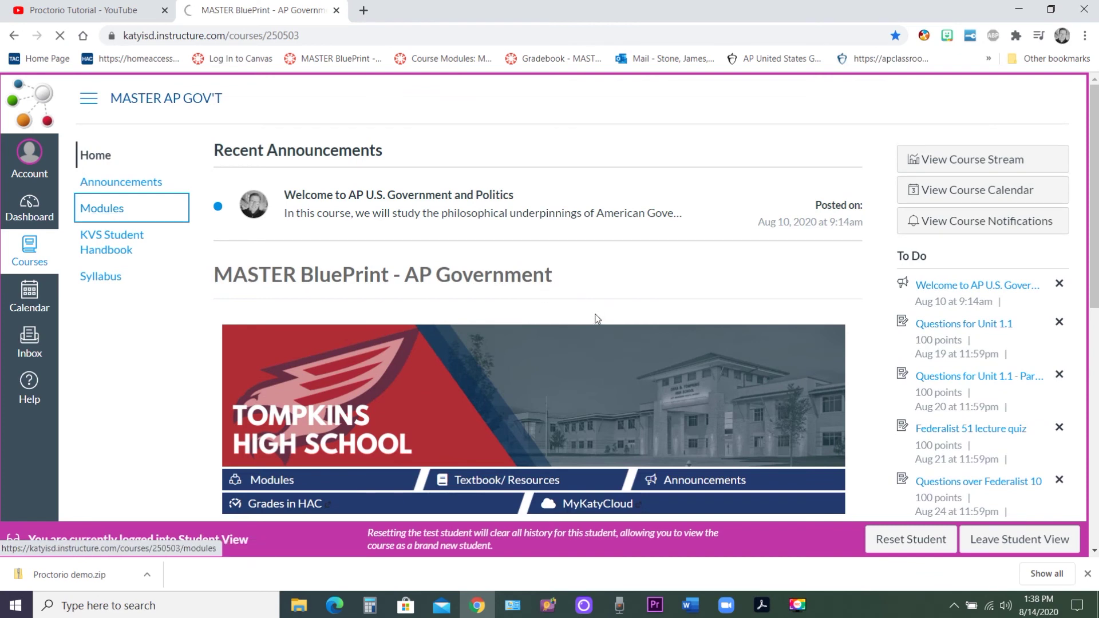
{"action": "scroll", "coordinate": [571, 318], "scroll_direction": "down", "scroll_amount": 2}
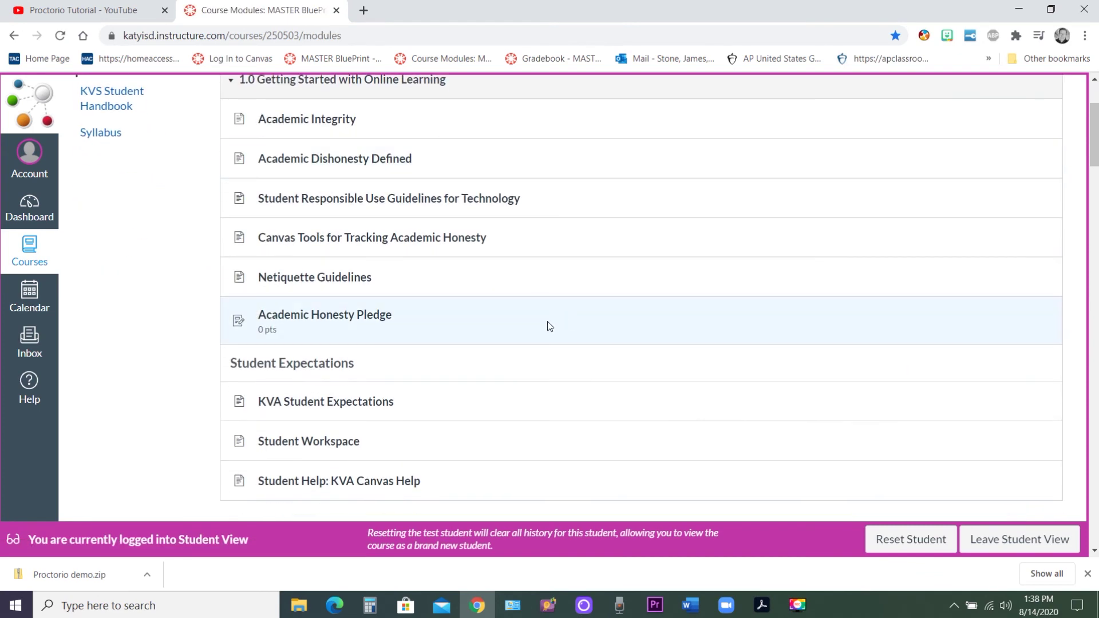
{"action": "scroll", "coordinate": [547, 324], "scroll_direction": "down", "scroll_amount": 3}
{"action": "scroll", "coordinate": [527, 320], "scroll_direction": "up", "scroll_amount": 5}
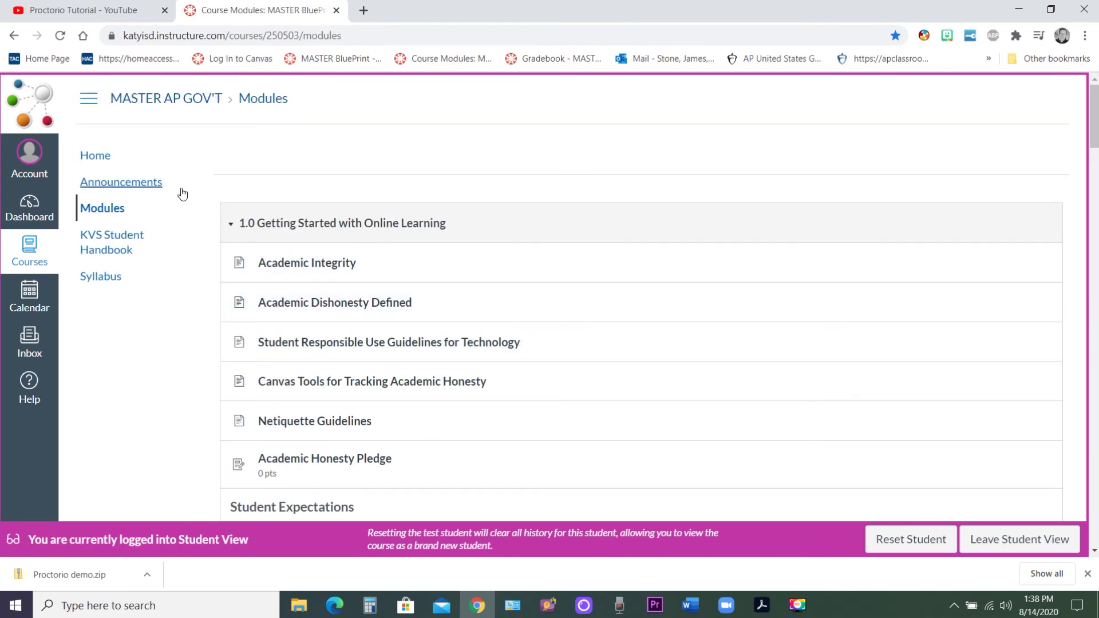
{"action": "left_click", "coordinate": [104, 209]}
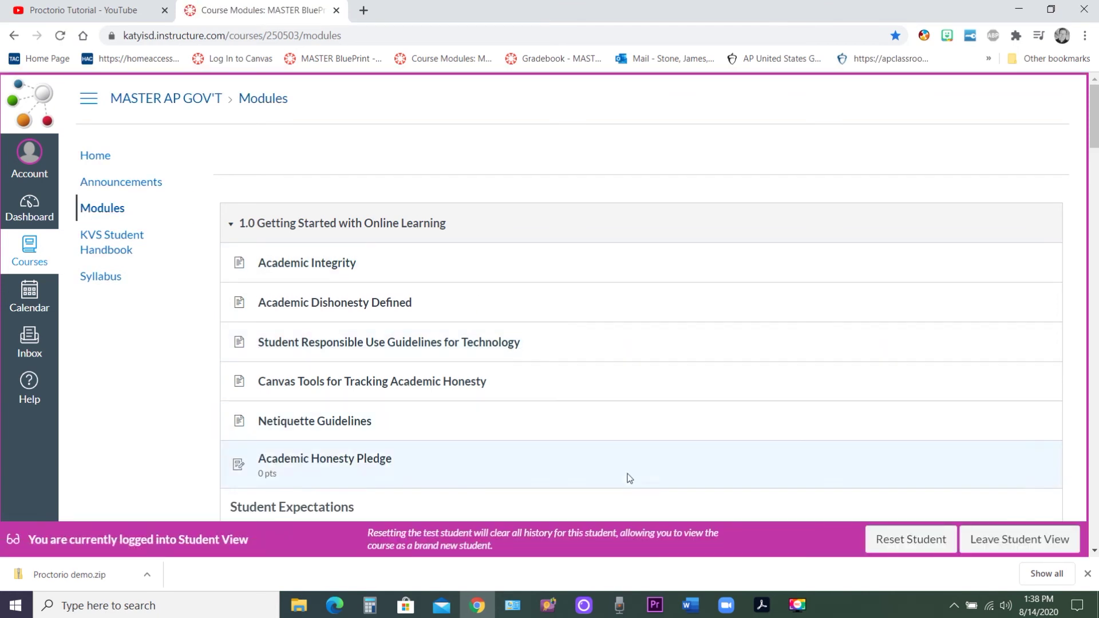
{"action": "left_click", "coordinate": [999, 539]}
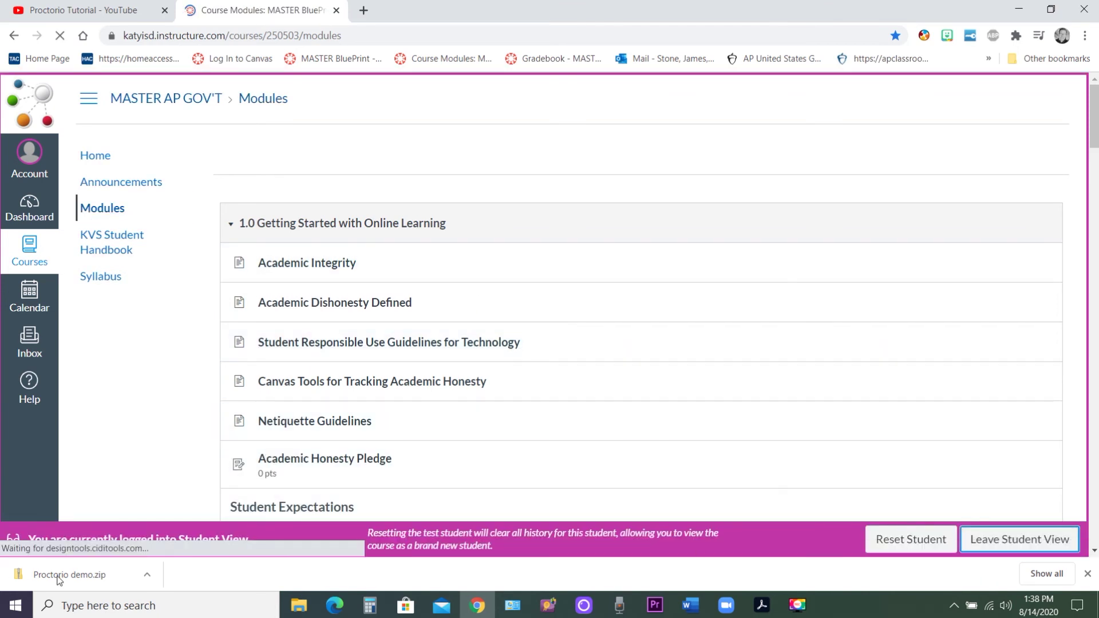
Publish the Demo embedded video quiz assignment in the Course Resources for AP U.S. Government and Politics module.
{"action": "scroll", "coordinate": [508, 414], "scroll_direction": "down", "scroll_amount": 5}
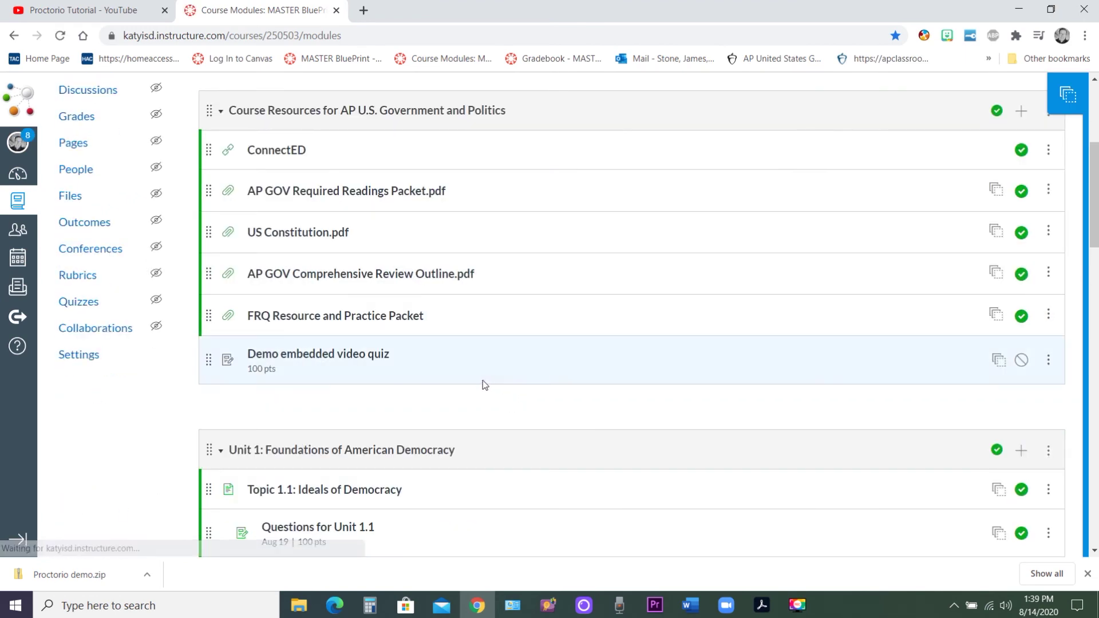
{"action": "left_click", "coordinate": [1022, 360]}
{"action": "scroll", "coordinate": [405, 314], "scroll_direction": "up", "scroll_amount": 5}
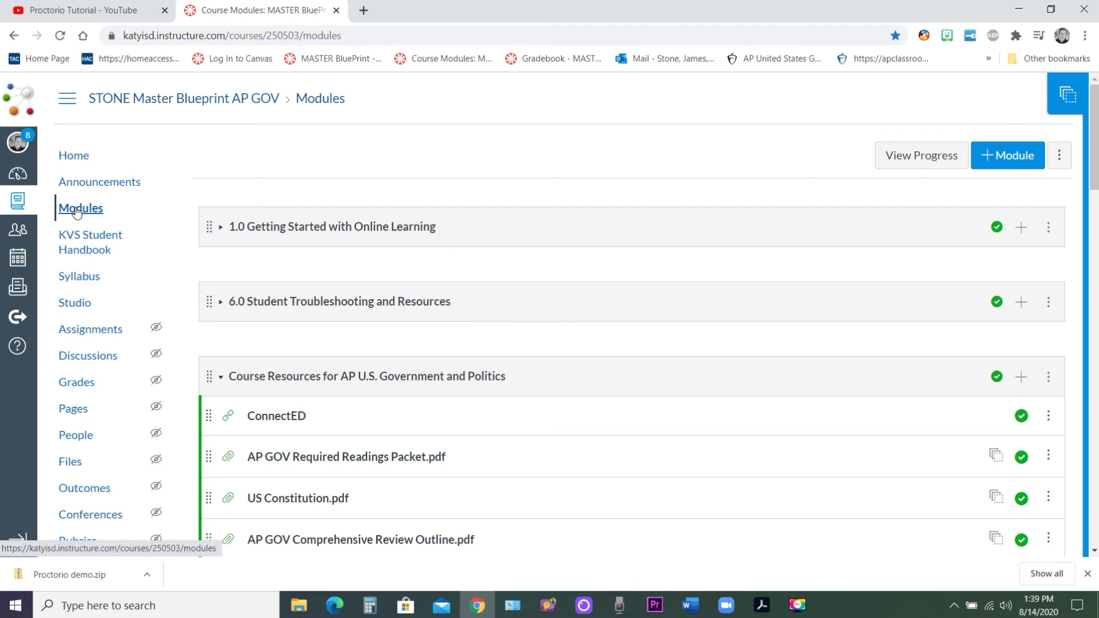
Enter Student View from the course home page and open the Demo embedded video quiz from the modules.
{"action": "left_click", "coordinate": [73, 159]}
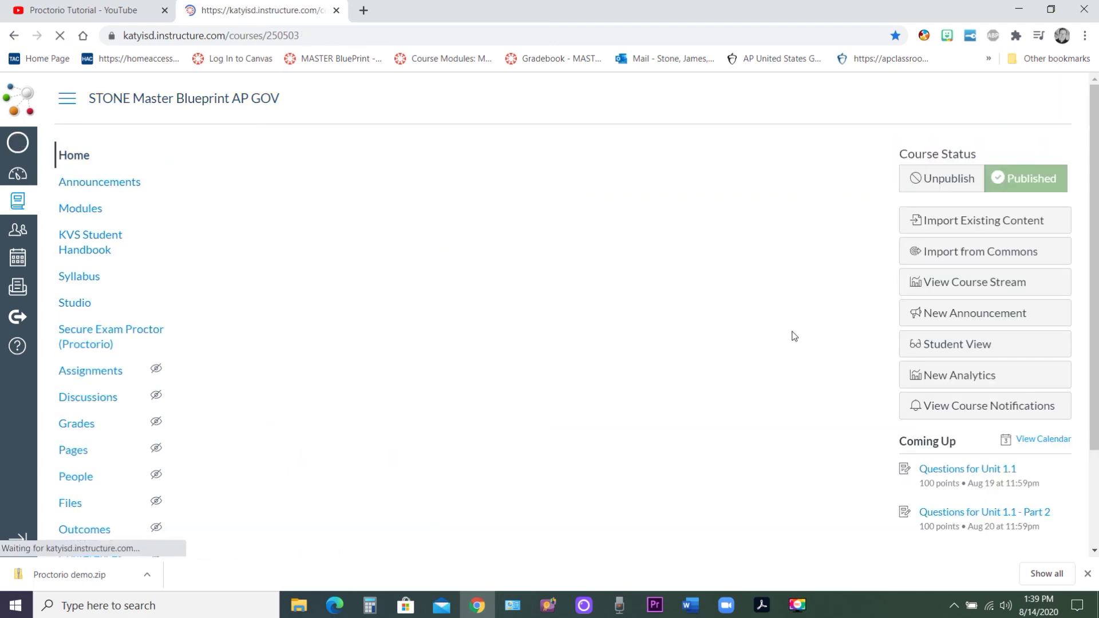
{"action": "left_click", "coordinate": [933, 374]}
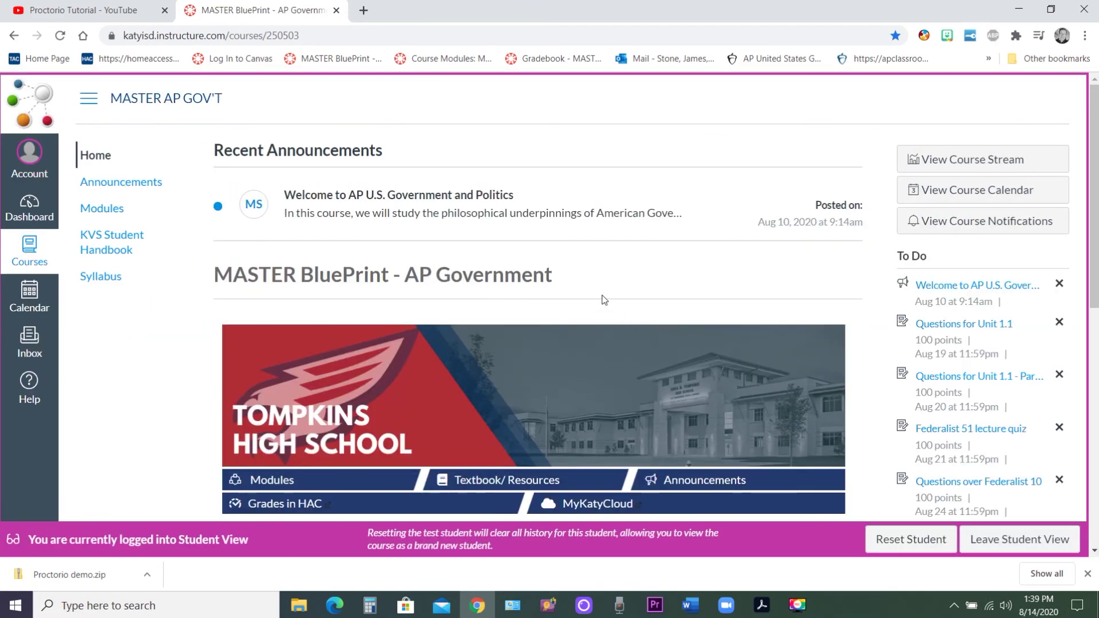
{"action": "scroll", "coordinate": [554, 291], "scroll_direction": "down", "scroll_amount": 4}
{"action": "scroll", "coordinate": [554, 292], "scroll_direction": "up", "scroll_amount": 4}
{"action": "left_click", "coordinate": [102, 208]}
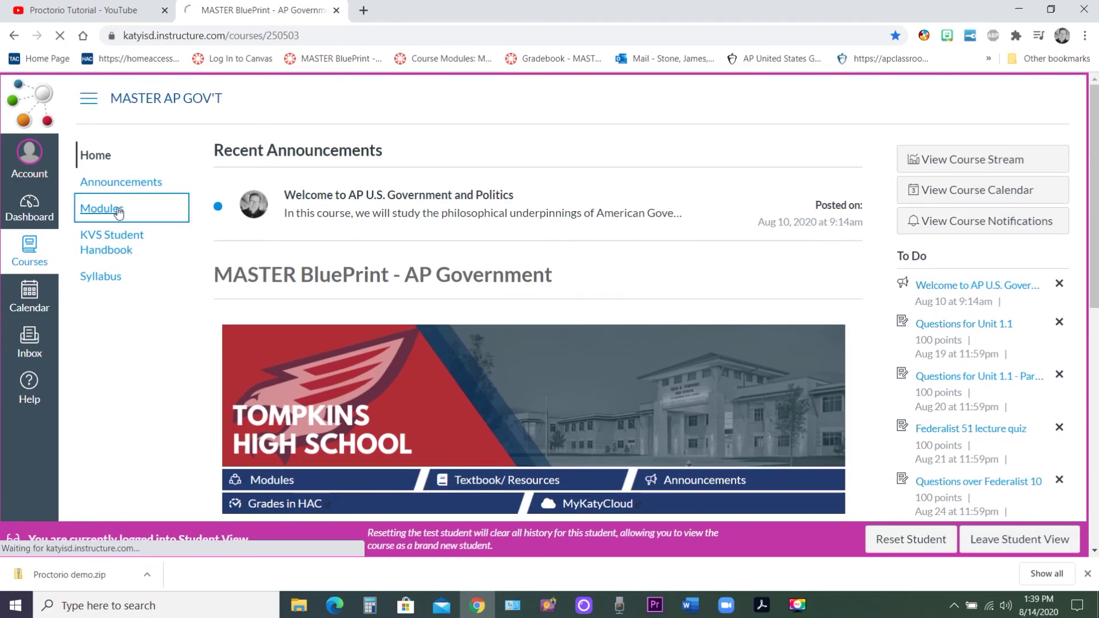
{"action": "scroll", "coordinate": [461, 297], "scroll_direction": "down", "scroll_amount": 7}
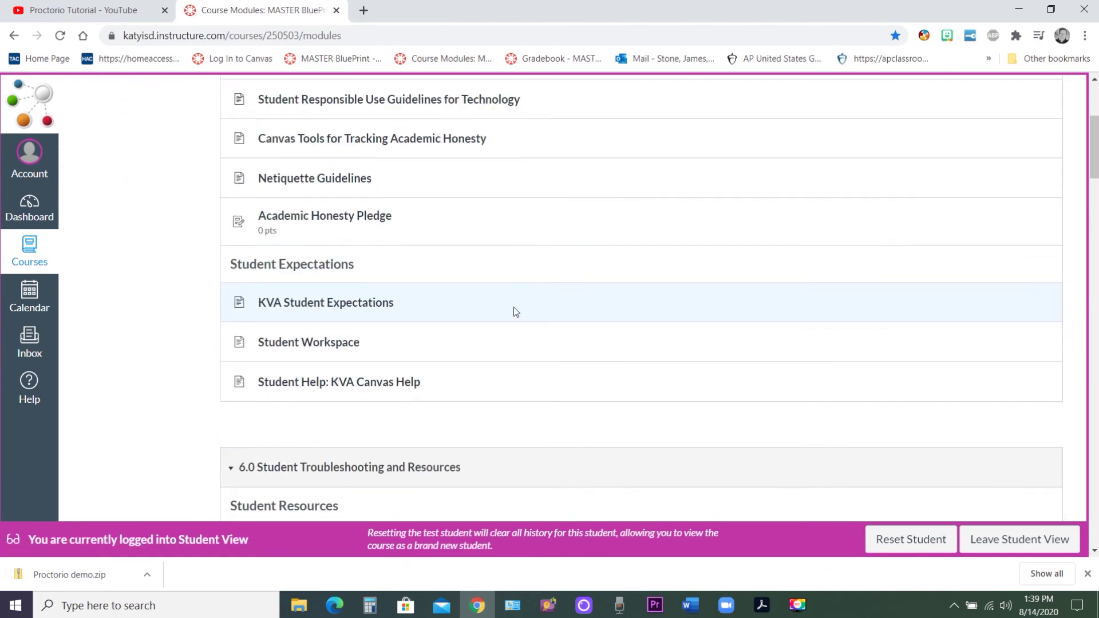
{"action": "scroll", "coordinate": [530, 333], "scroll_direction": "down", "scroll_amount": 10}
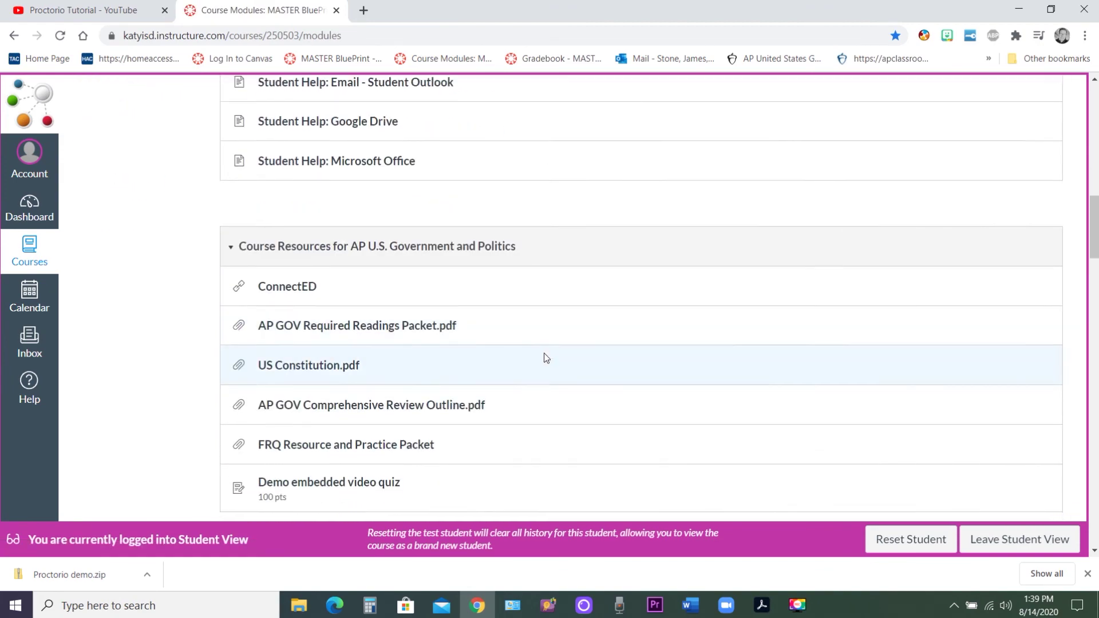
{"action": "left_click", "coordinate": [365, 343]}
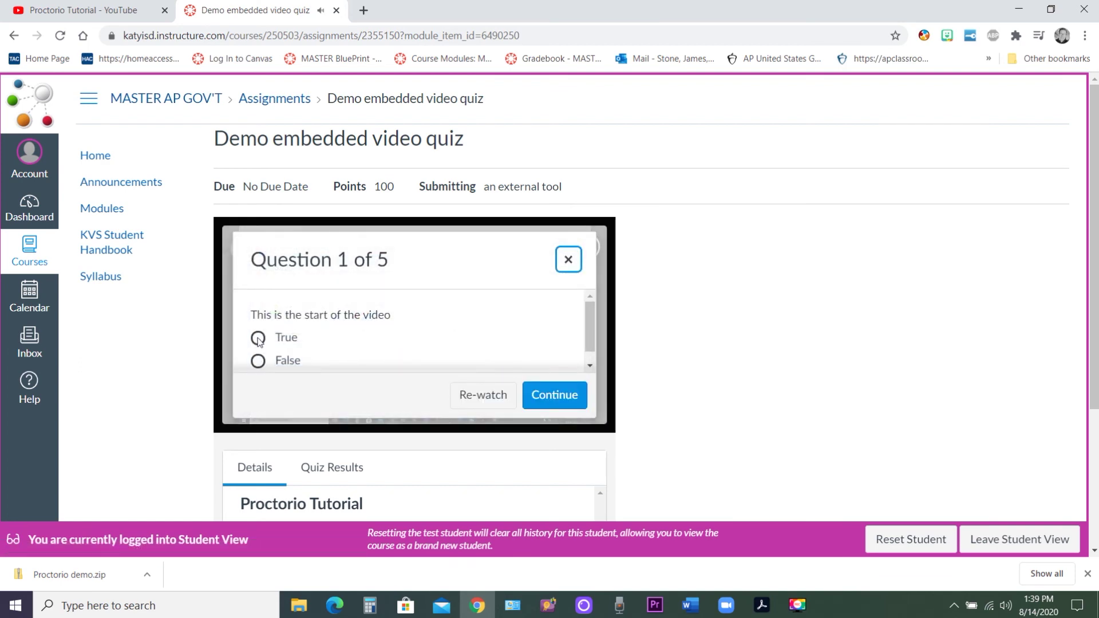
Answer True to the first quiz question, skip the video ahead to question 5, and answer True there as well.
{"action": "left_click", "coordinate": [258, 338]}
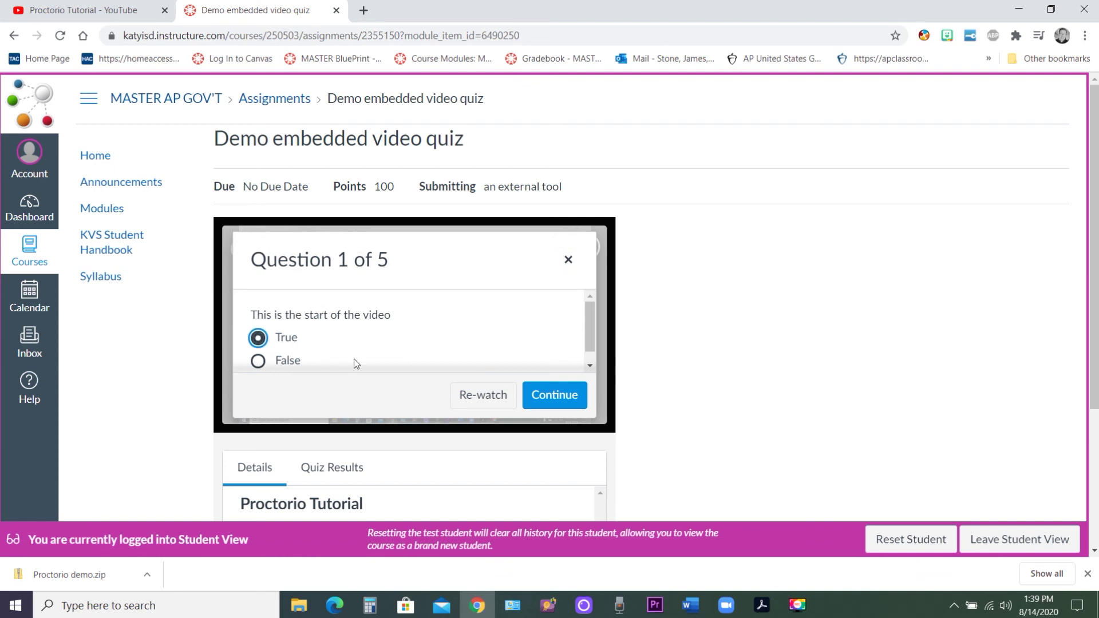
{"action": "left_click", "coordinate": [534, 395]}
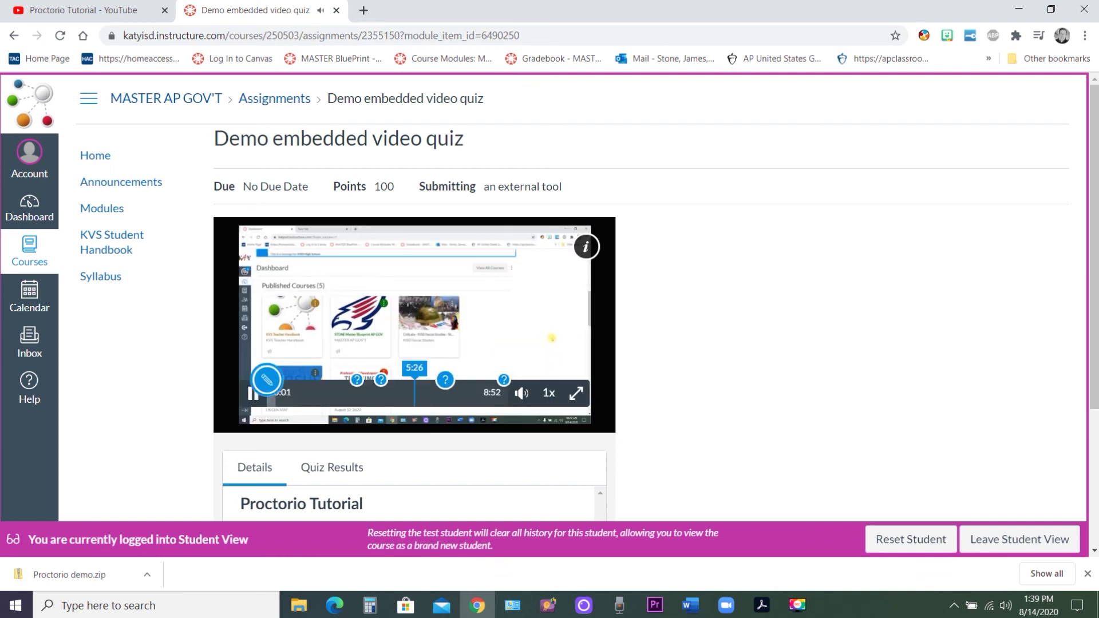
{"action": "left_click", "coordinate": [504, 382]}
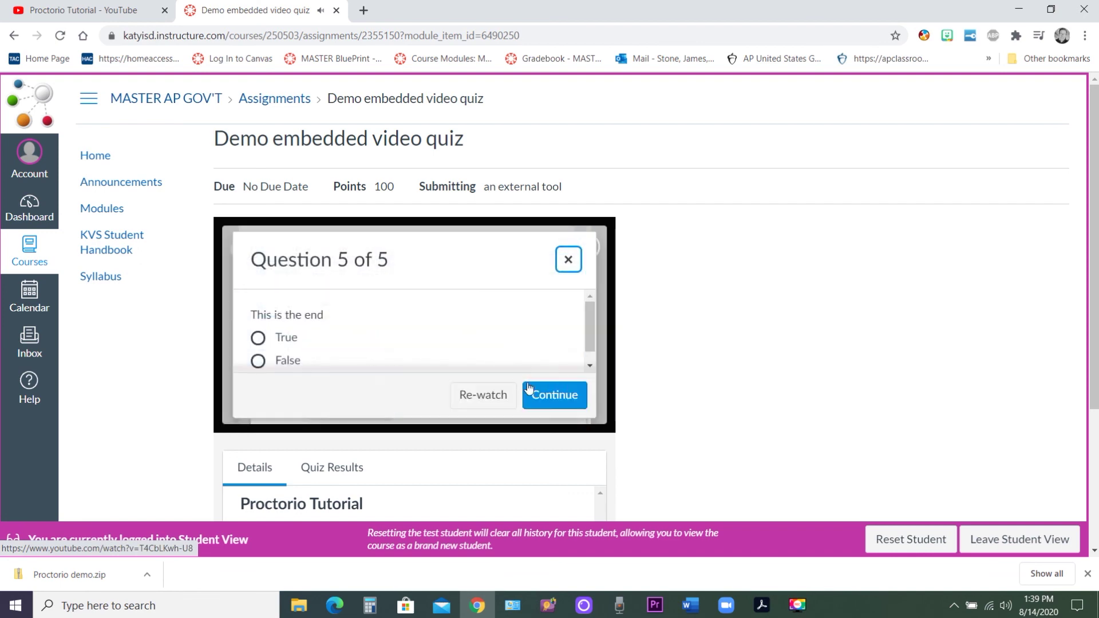
{"action": "left_click", "coordinate": [258, 339]}
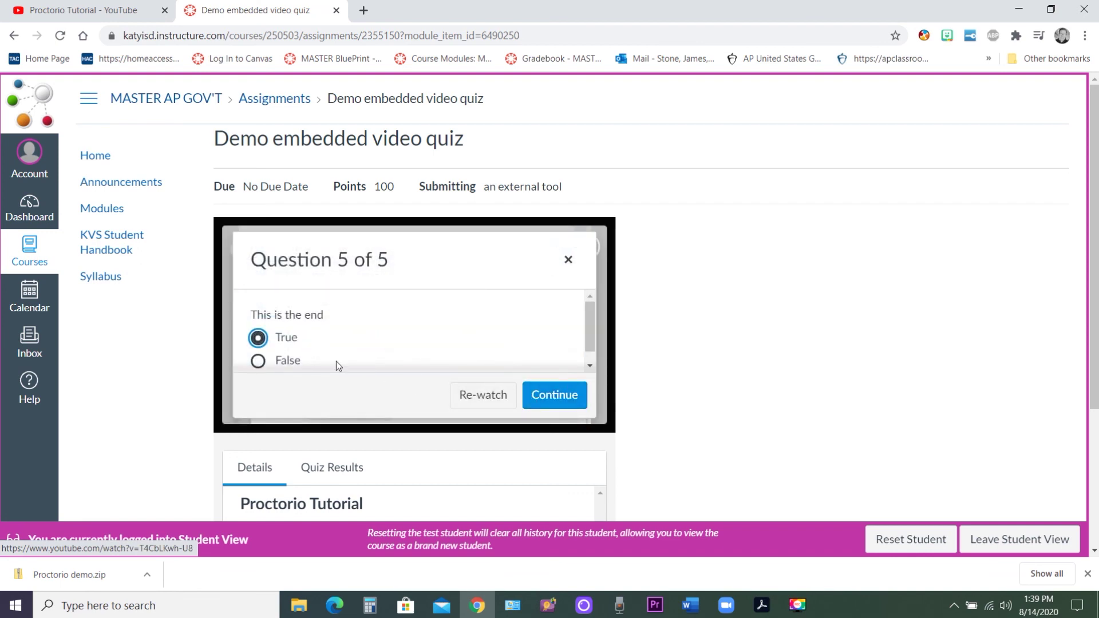
{"action": "left_click", "coordinate": [544, 395]}
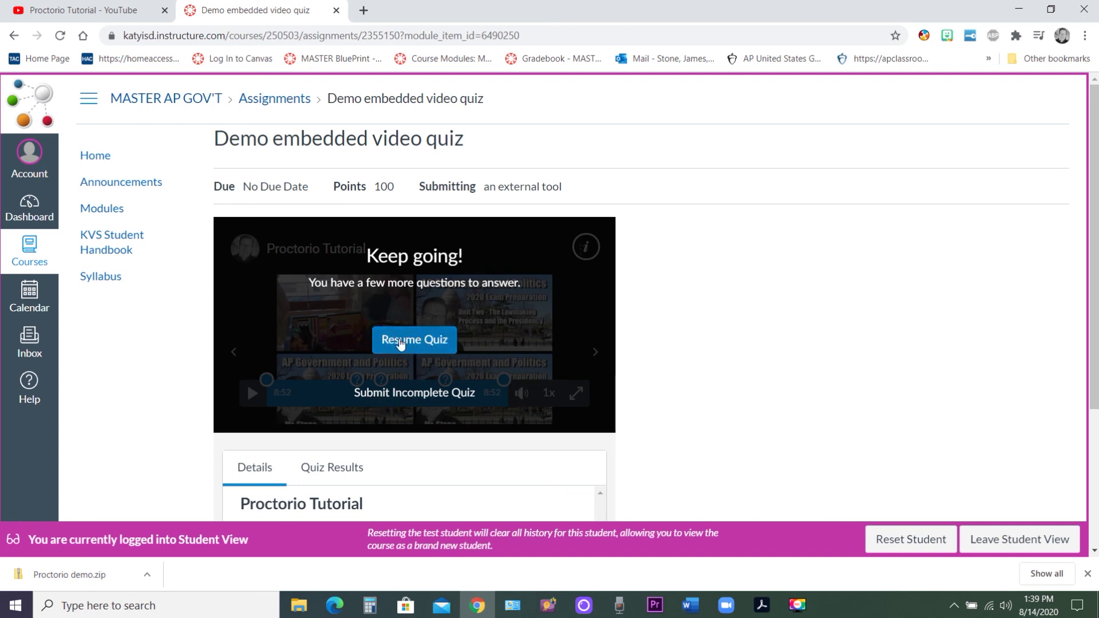
Submit the quiz incomplete and review the results and answers of the attempt.
{"action": "left_click", "coordinate": [414, 398]}
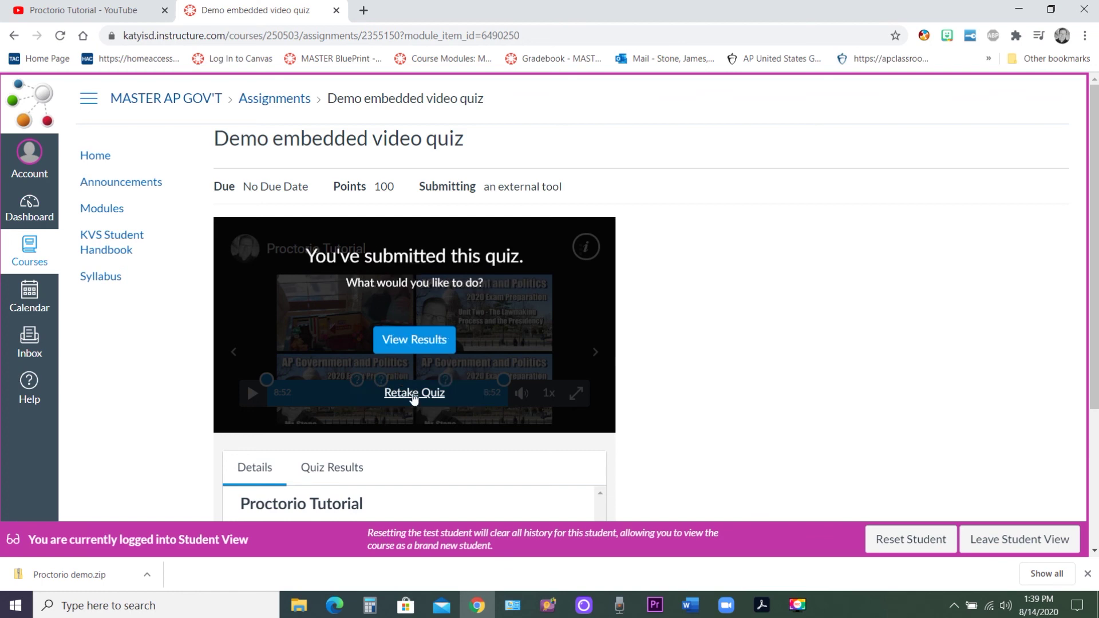
{"action": "left_click", "coordinate": [439, 349]}
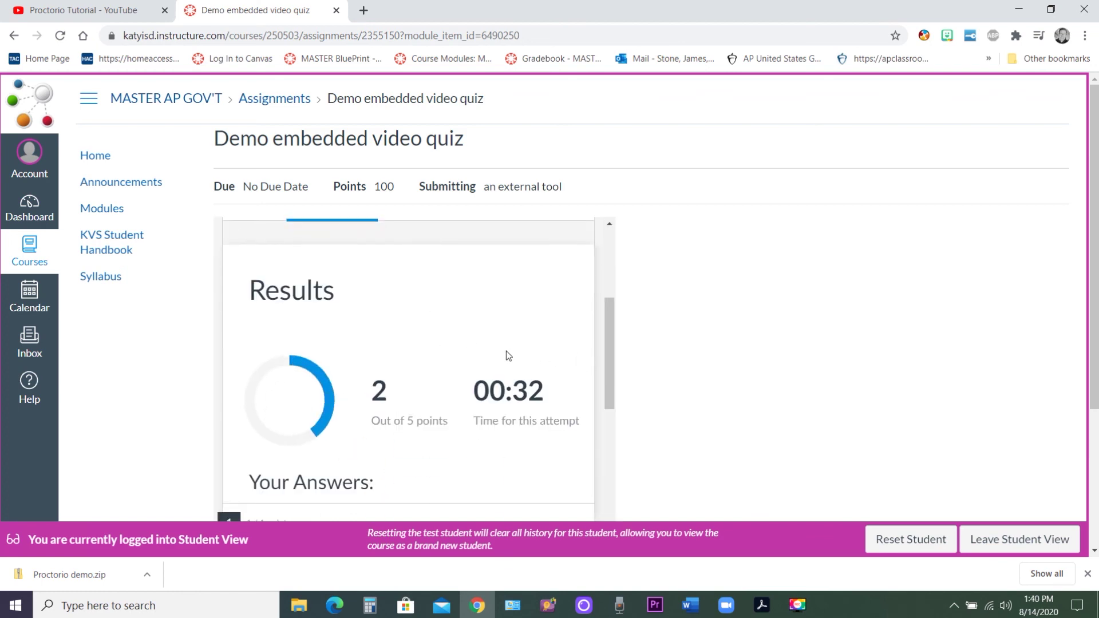
{"action": "scroll", "coordinate": [506, 352], "scroll_direction": "down", "scroll_amount": 3}
{"action": "scroll", "coordinate": [478, 389], "scroll_direction": "up", "scroll_amount": 3}
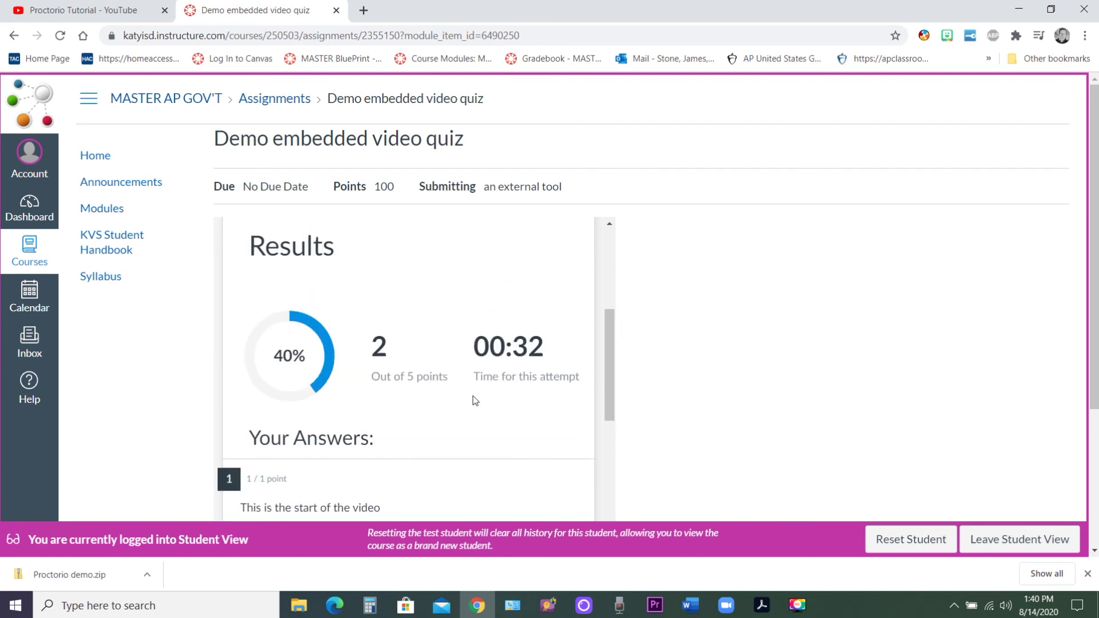